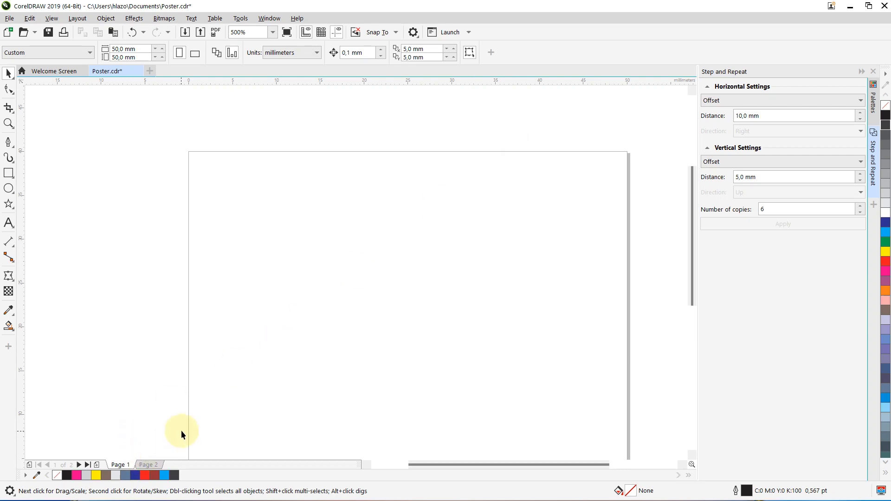
Step: Examine the colour palette examples and brand colour swatches on Page 2, and return to Page 1
click(149, 465)
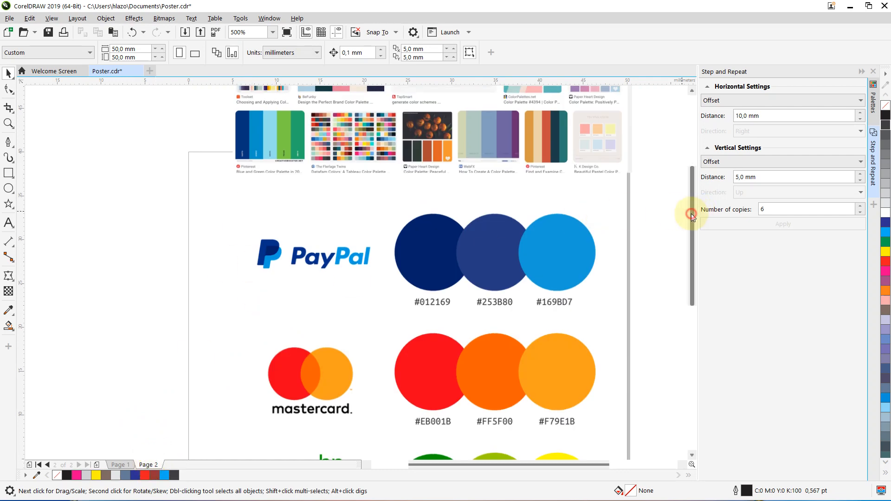
drag(691, 214, 692, 170)
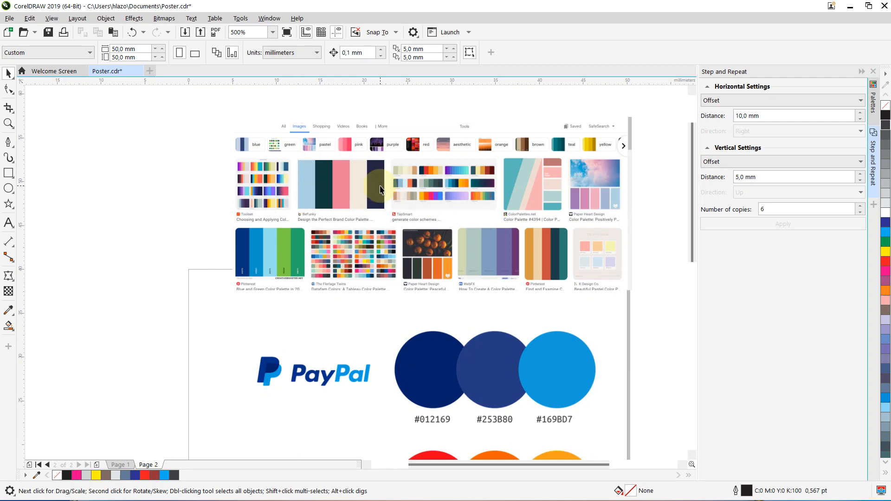
drag(692, 149, 691, 222)
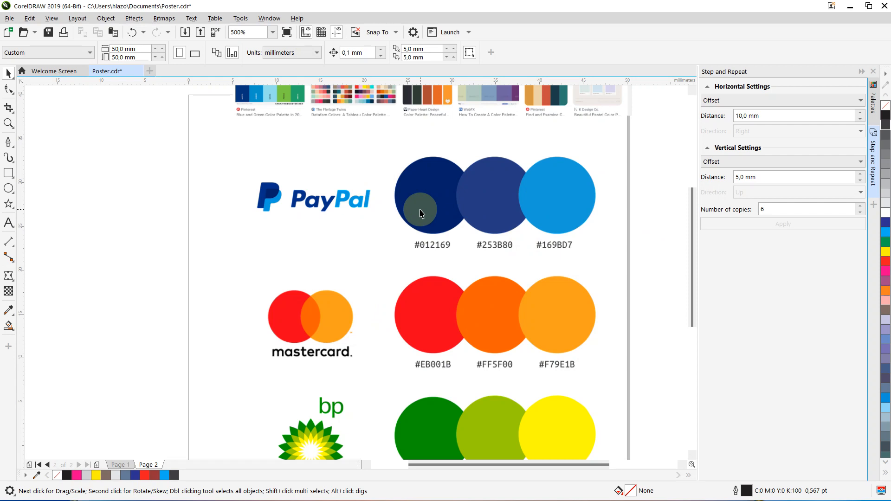
click(115, 465)
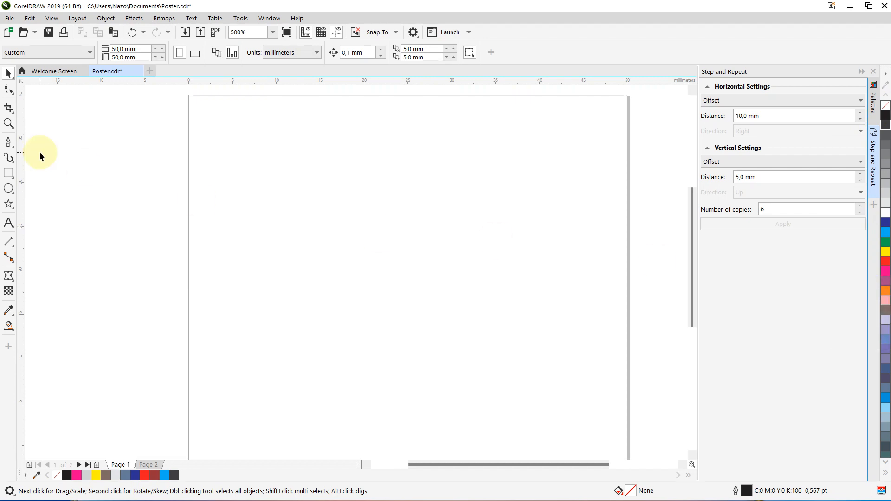
Step: Draw a rectangle about 15.8 by 19.9 mm and move it down fully inside the page
click(9, 173)
right_click(9, 173)
click(293, 179)
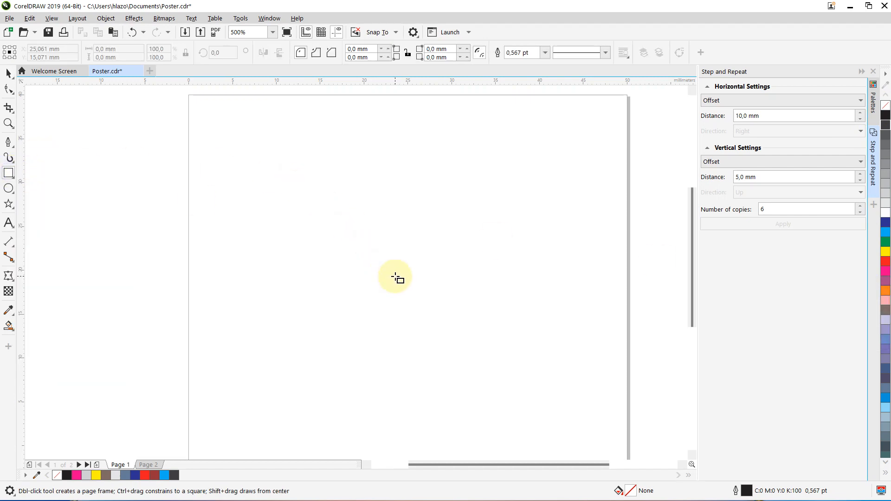
click(339, 170)
drag(340, 170, 410, 257)
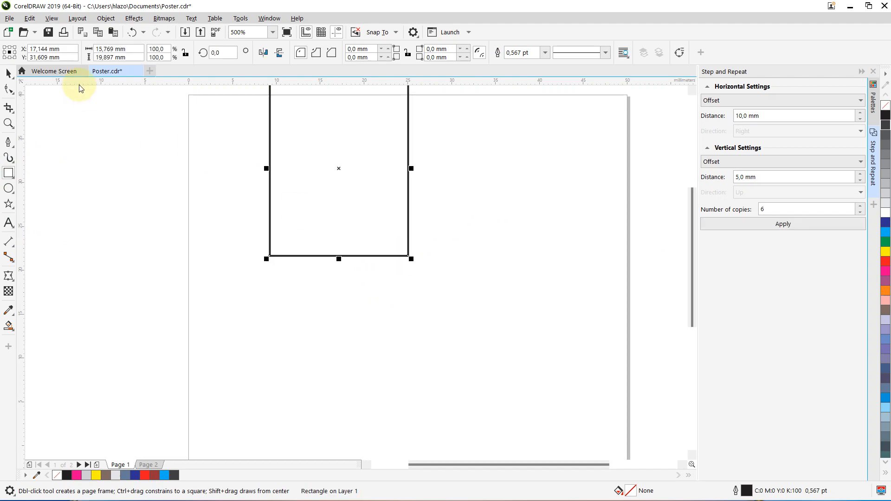
click(10, 74)
click(264, 135)
click(330, 160)
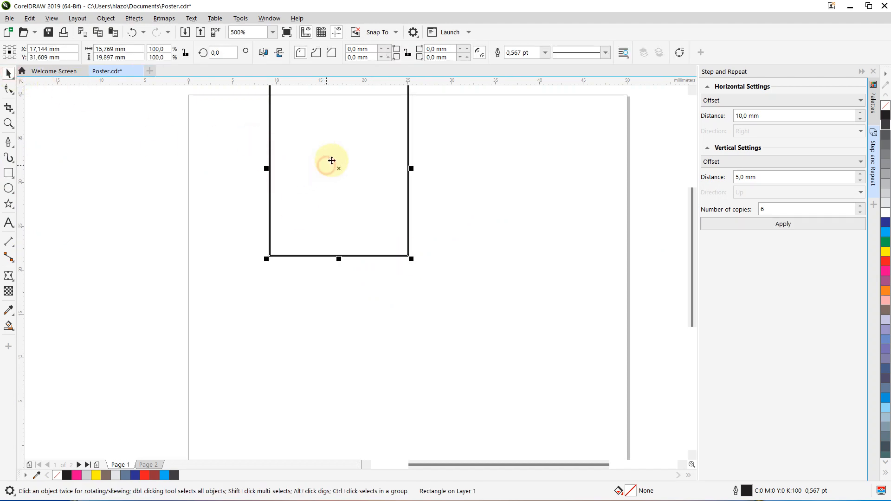
drag(344, 144, 368, 278)
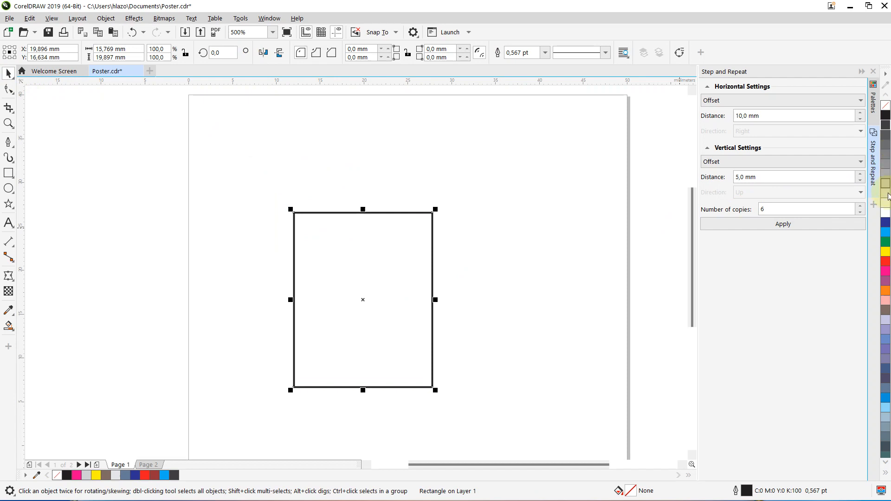
Step: Try several palette colours on the rectangle and leave it filled with muted violet (C40 M40 Y0 K20)
click(886, 223)
click(886, 252)
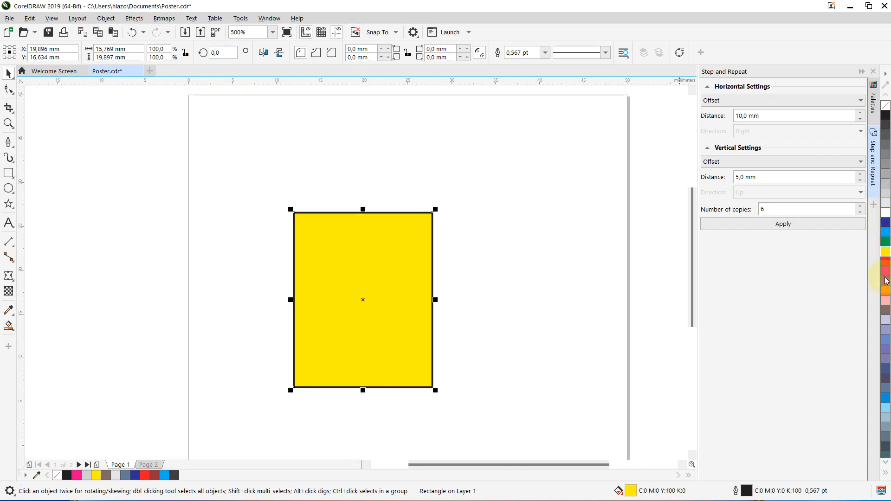
click(886, 280)
click(886, 310)
click(886, 339)
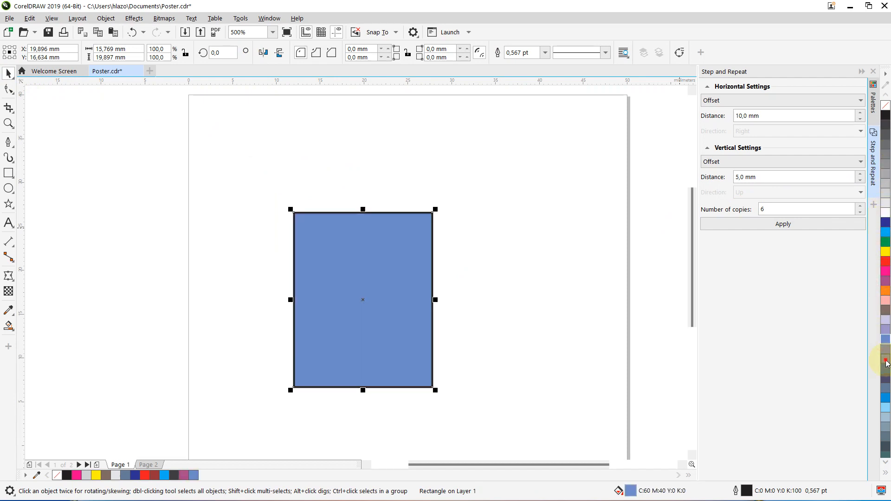
click(886, 359)
click(475, 250)
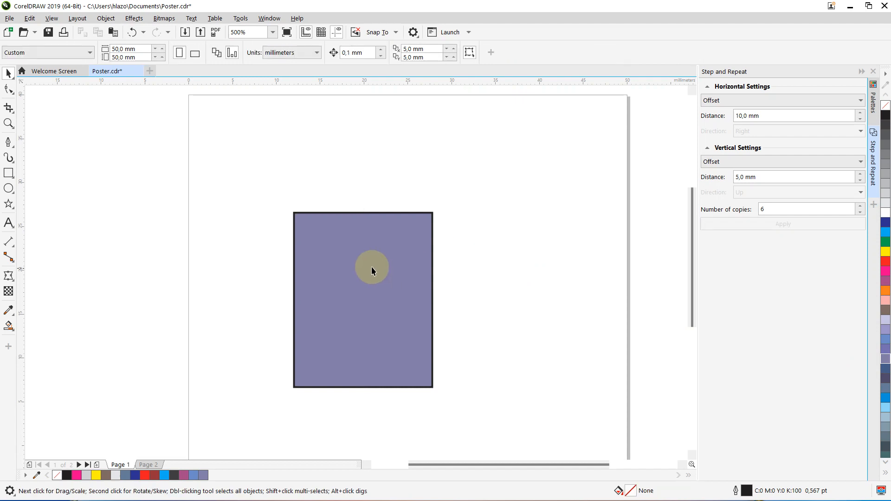
Step: Move the violet rectangle to the page's left half, duplicate it and place the copy to its upper right
drag(372, 266, 420, 226)
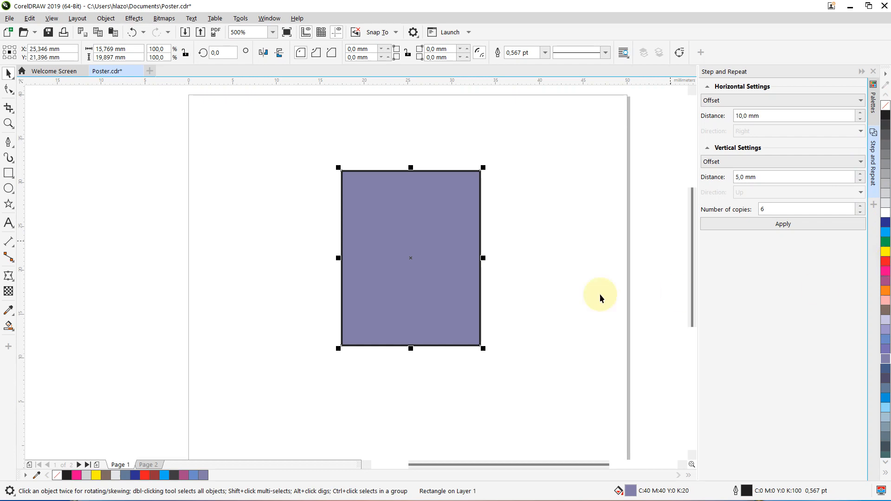
drag(408, 251, 320, 246)
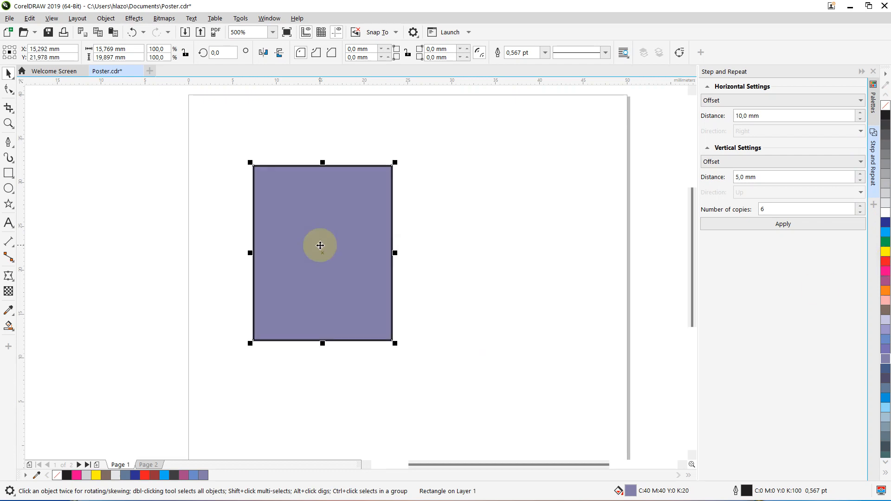
key(ctrl+d)
drag(332, 229, 462, 238)
Step: Try yellow, green and pale lavender (C20 M20 Y0 K0) fills on the copied rectangle
click(886, 252)
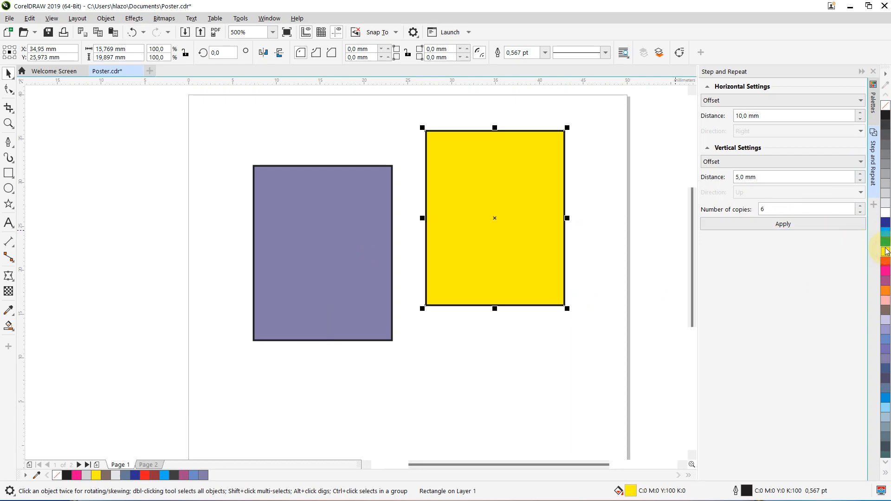
click(886, 241)
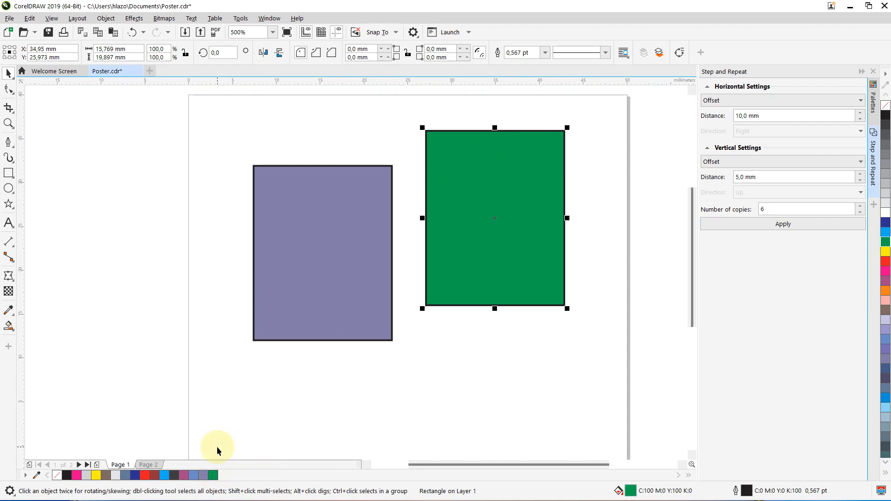
click(885, 322)
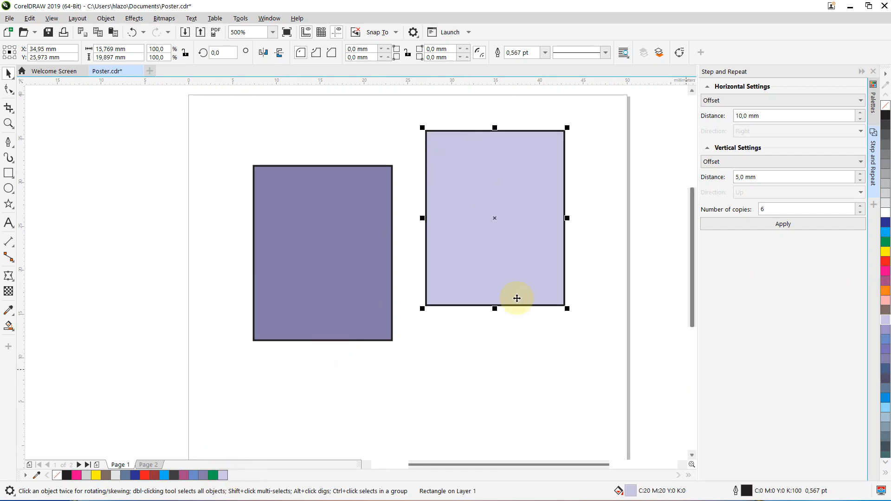
Step: Fill the copied rectangle with blue (C100 M20 Y0 K0) and arrange both rectangles overlapping near the page's top edge
drag(483, 242, 447, 225)
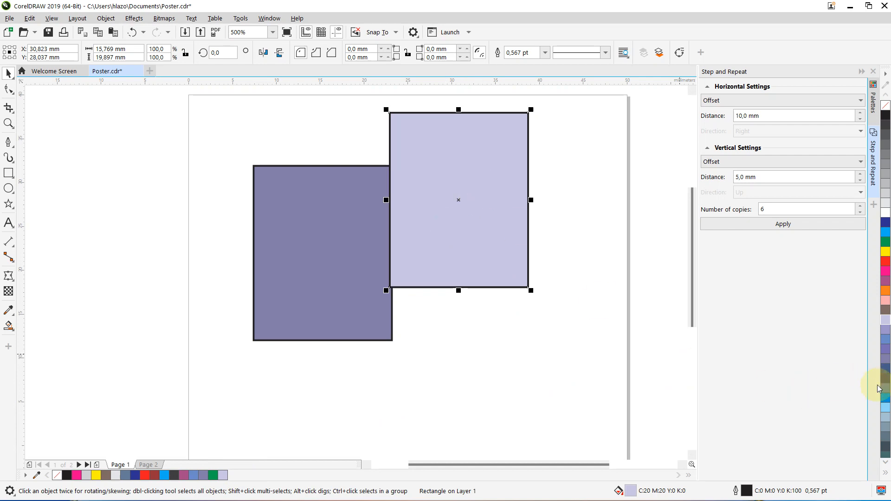
click(886, 397)
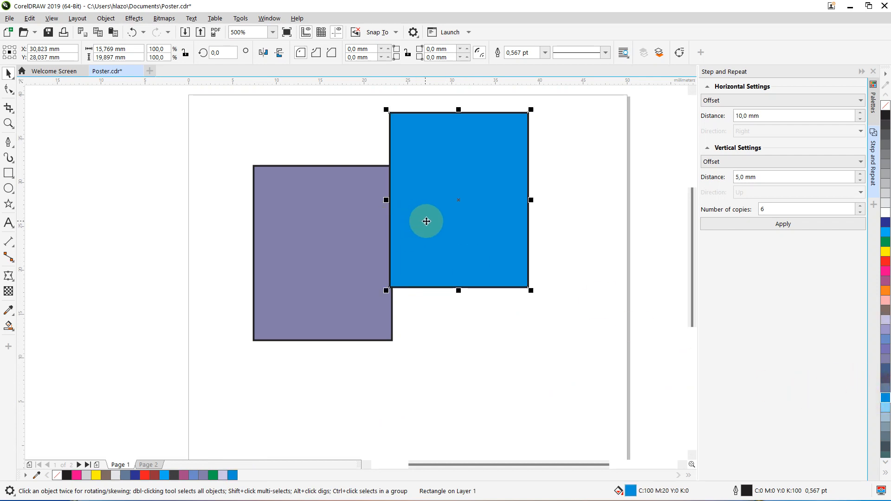
click(383, 400)
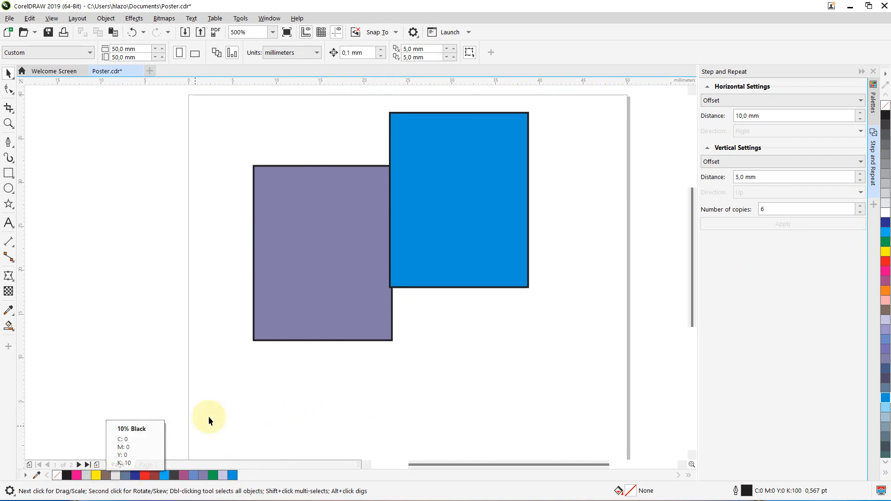
drag(319, 222, 300, 165)
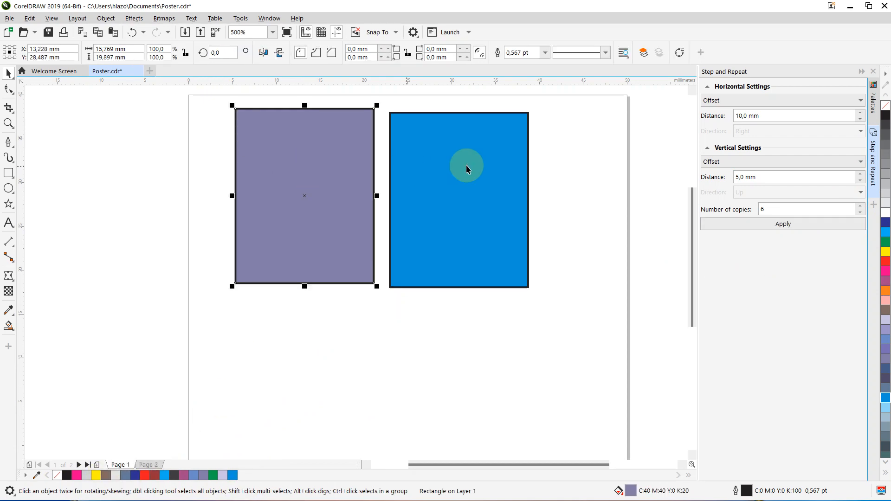
drag(466, 167, 432, 155)
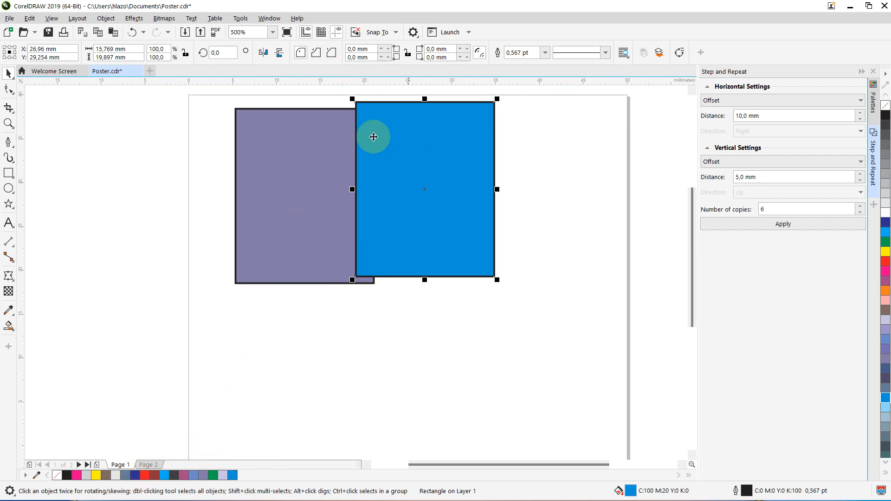
scroll(341, 191, down, 2)
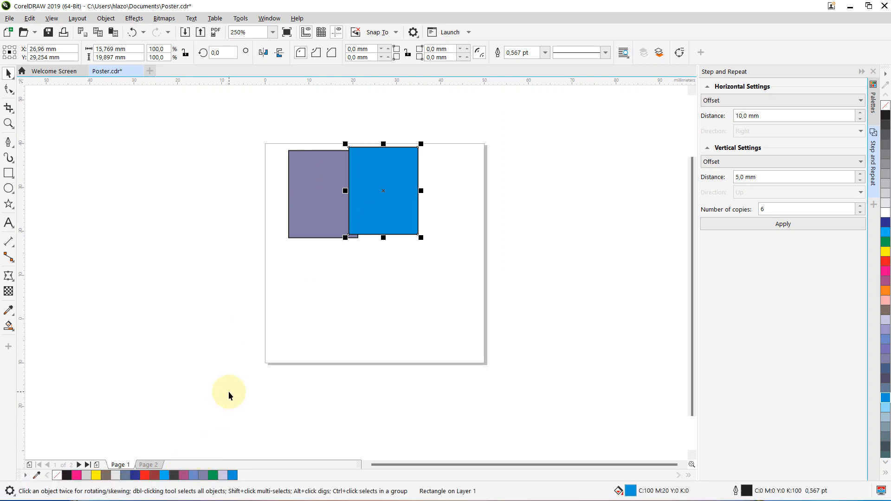
Step: Move the violet rectangle off the page and stretch the blue one to about 49.8 mm across the page top, without an outline
drag(241, 120, 524, 271)
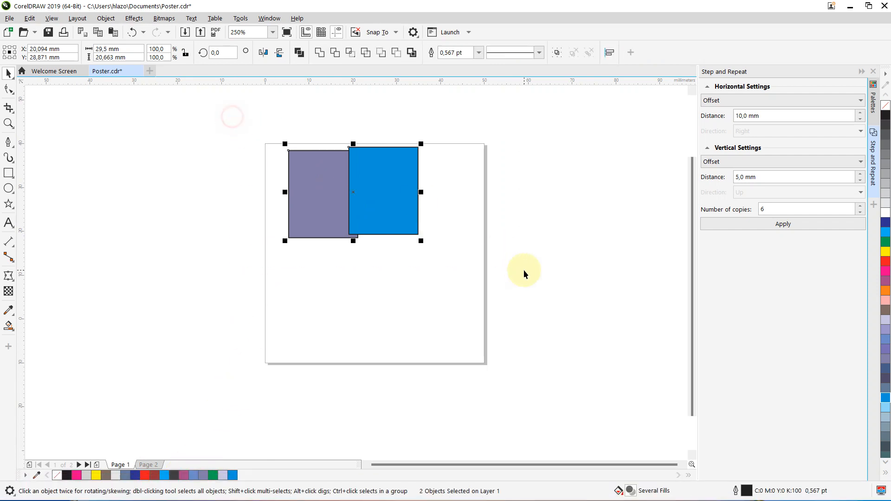
drag(387, 178, 488, 174)
click(269, 161)
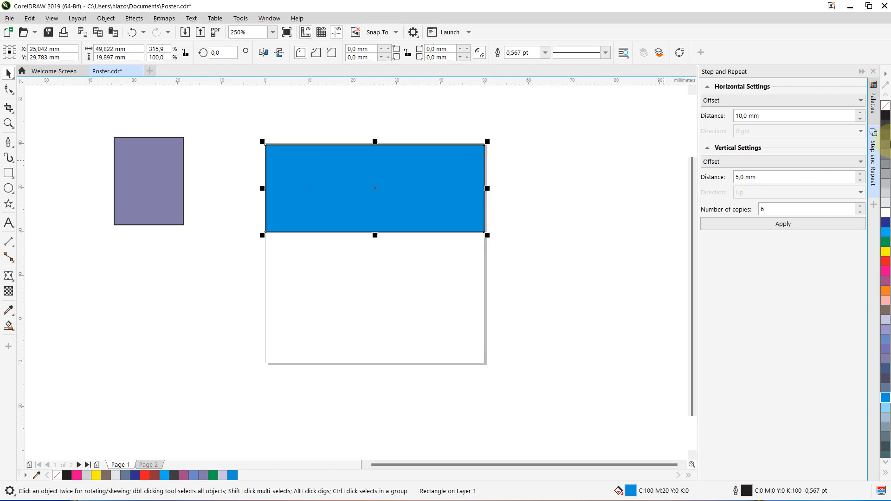
right_click(887, 108)
click(544, 274)
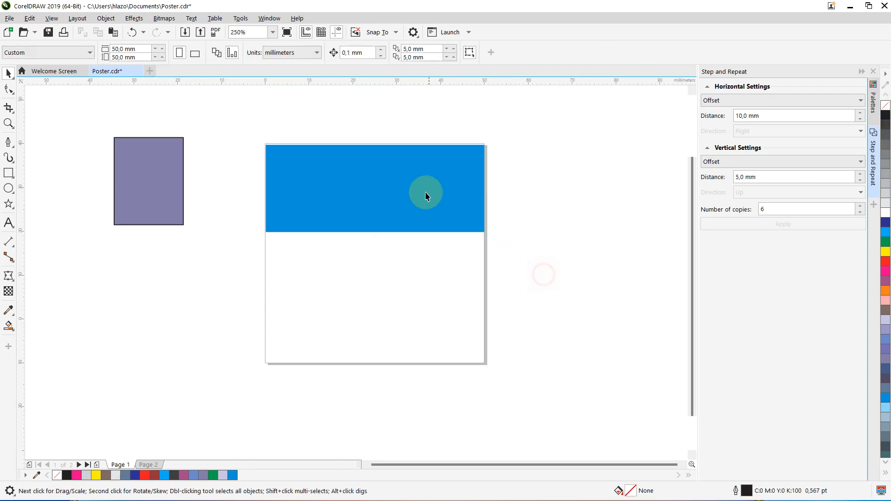
Step: Fill the page-wide rectangle with dark slate (C20 M0 Y0 K80) and reduce its height to about 13.4 mm
click(426, 194)
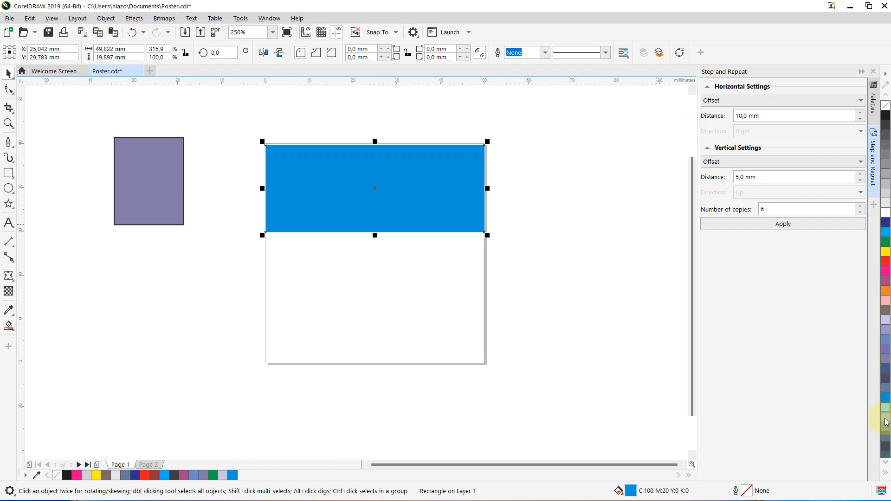
click(887, 449)
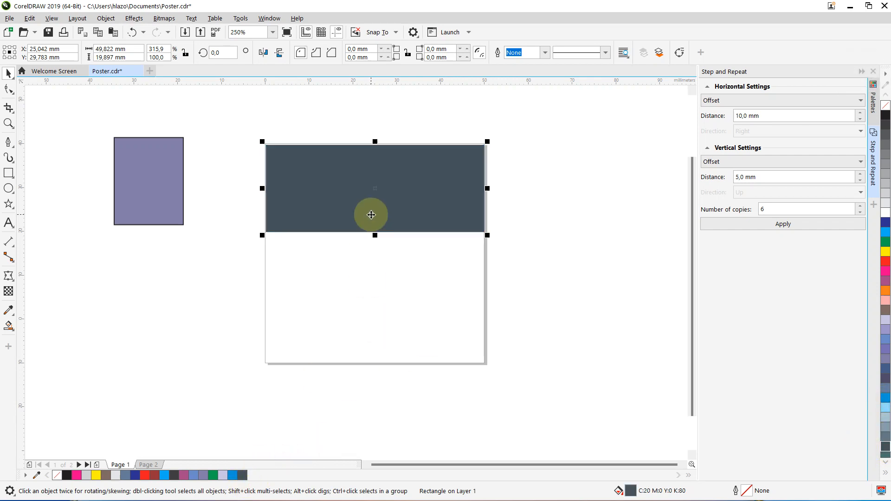
drag(375, 236, 385, 205)
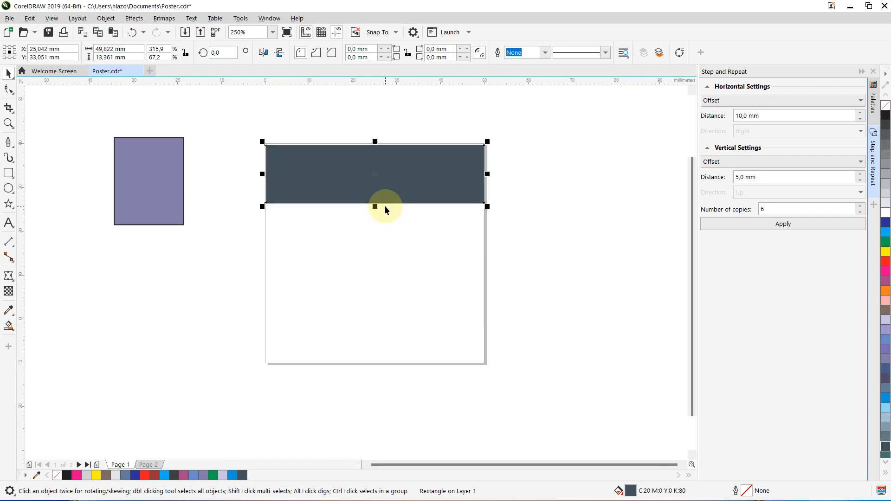
key(ctrl+d)
drag(381, 318, 392, 333)
key(Delete)
Step: Turn the violet rectangle into a page-wide band about 49.7 by 10.4 mm at the page's bottom, filled with the same dark slate
drag(159, 185, 487, 323)
drag(375, 276, 375, 320)
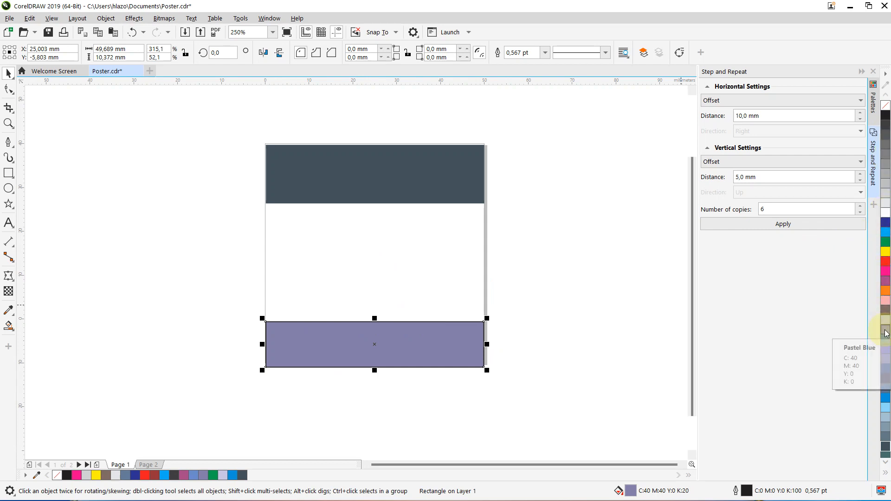
click(244, 477)
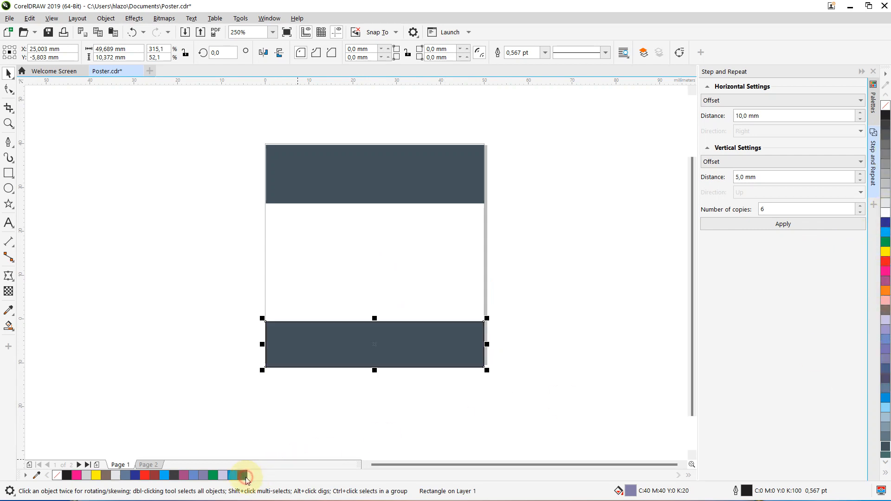
click(309, 417)
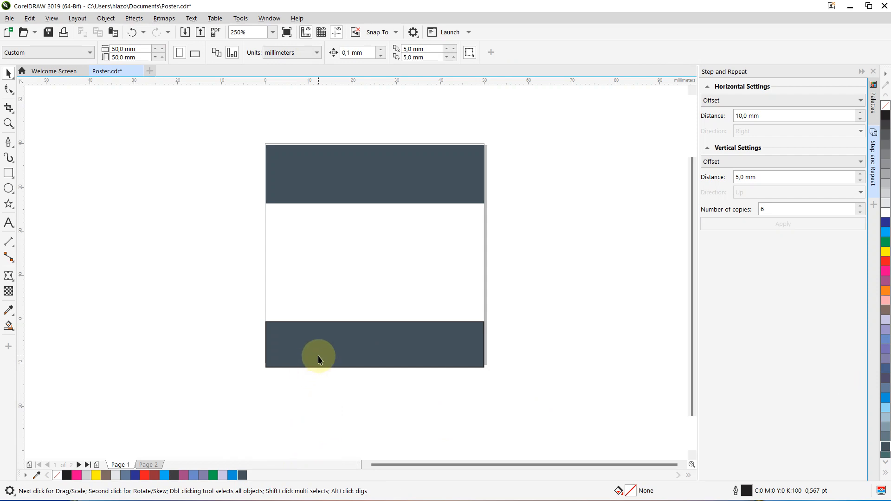
click(318, 357)
click(319, 278)
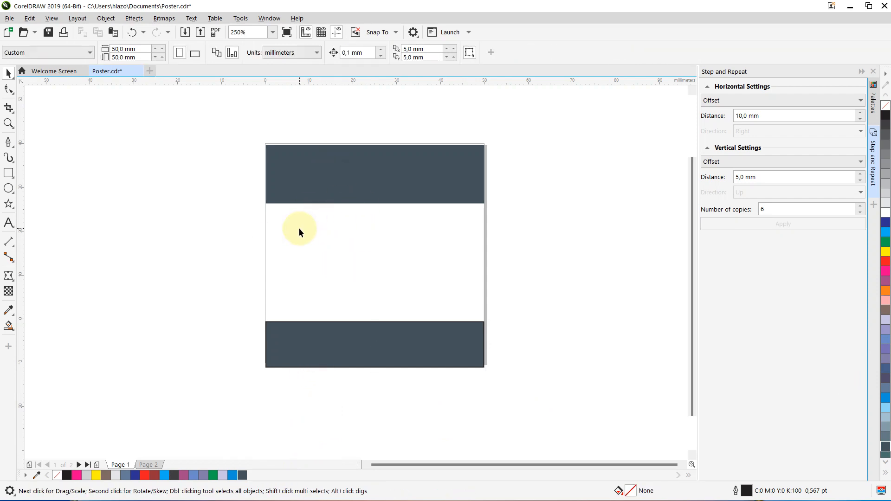
Step: Add the artistic text "mnmnn" in the white area between the two dark bands
click(8, 222)
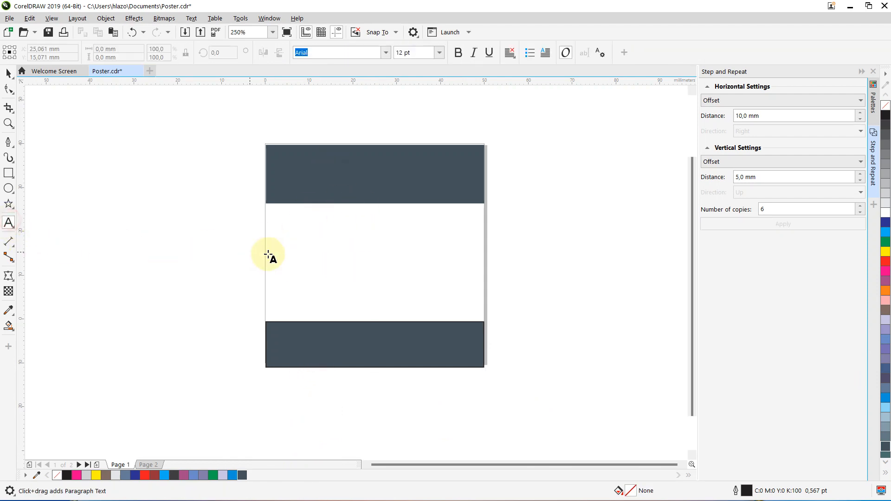
click(305, 247)
text(mnmnn)
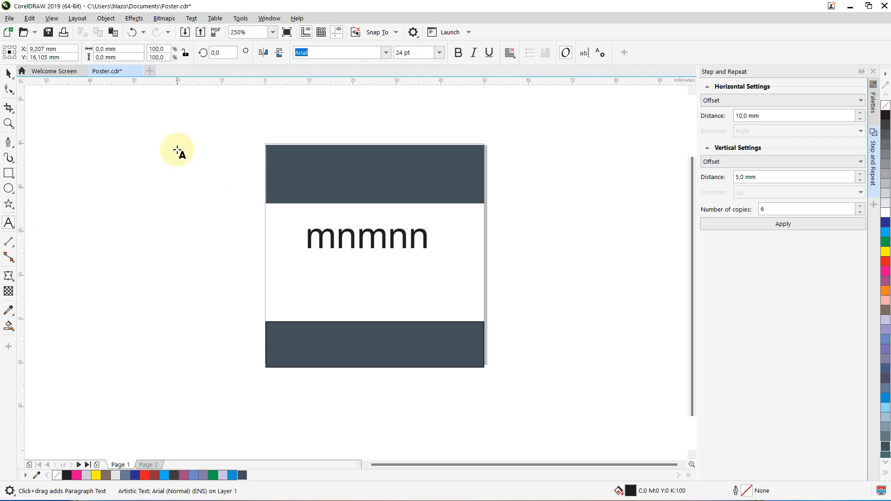
click(9, 73)
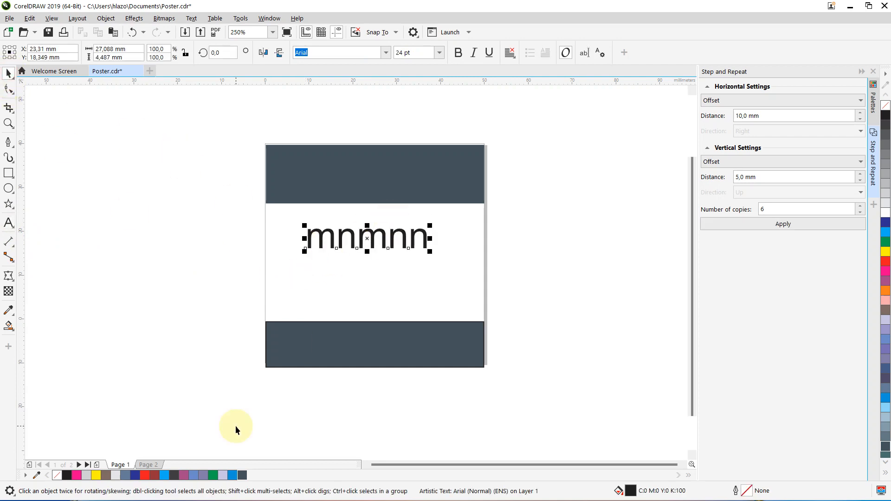
Step: Fill the "mnmnn" text with the bands' dark slate (Dark Green) and move it down about 3.6 mm in the white area
click(242, 476)
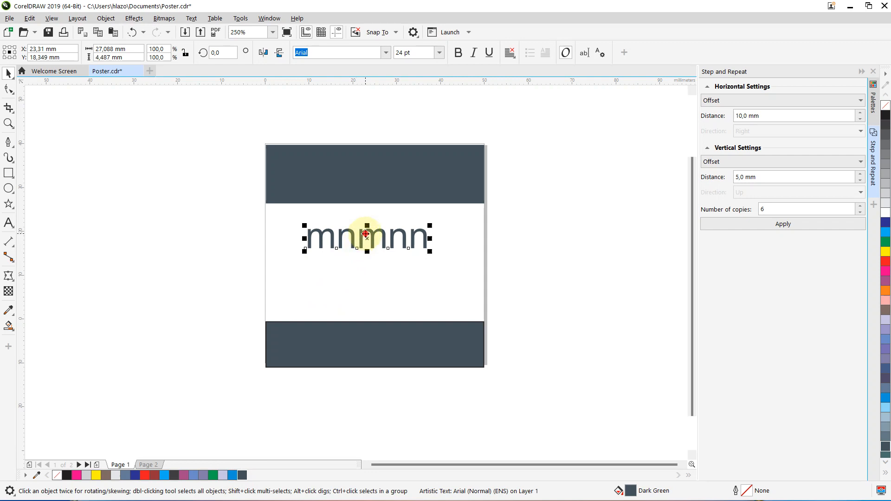
drag(360, 240, 360, 256)
click(570, 257)
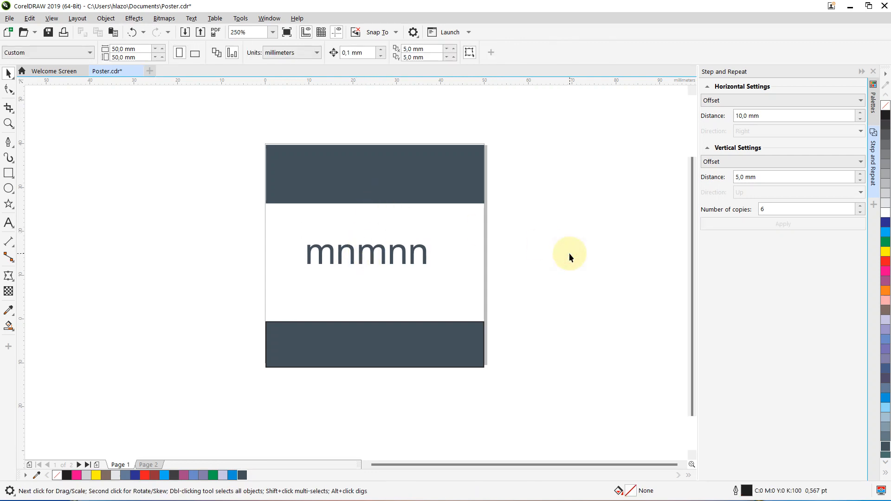
Step: Clear the selection and close the Step and Repeat settings
drag(547, 119, 196, 398)
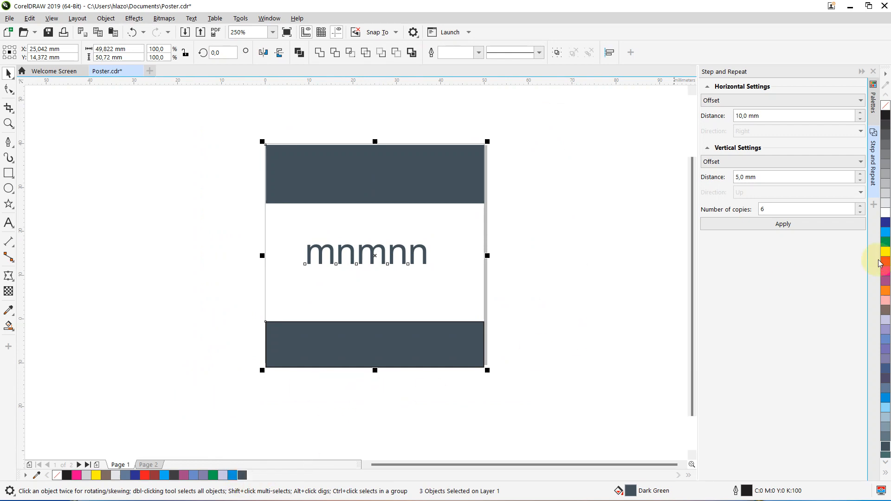
click(613, 274)
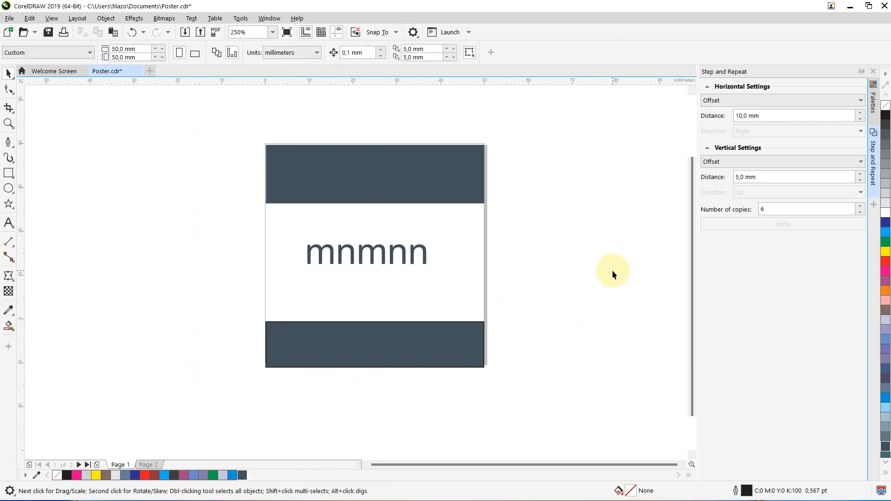
click(873, 71)
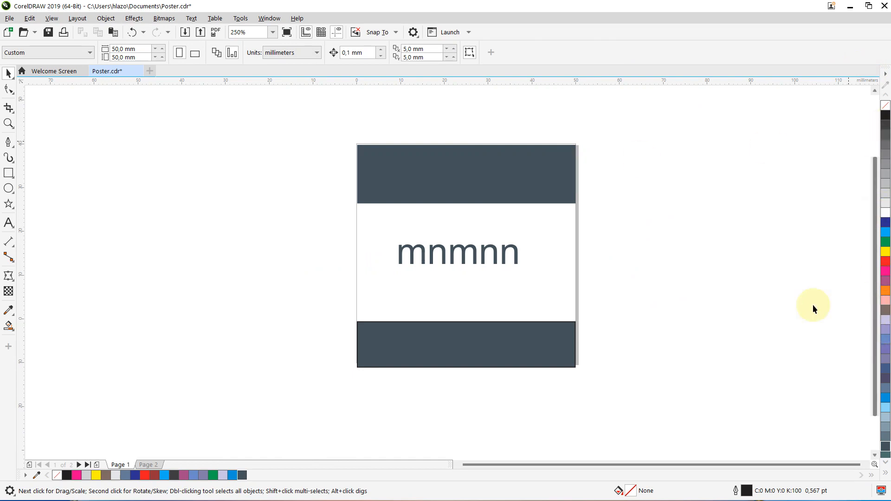
Step: Fill the poster's upper band with a uniform dark purple (C68 M100 Y27 K50)
click(513, 177)
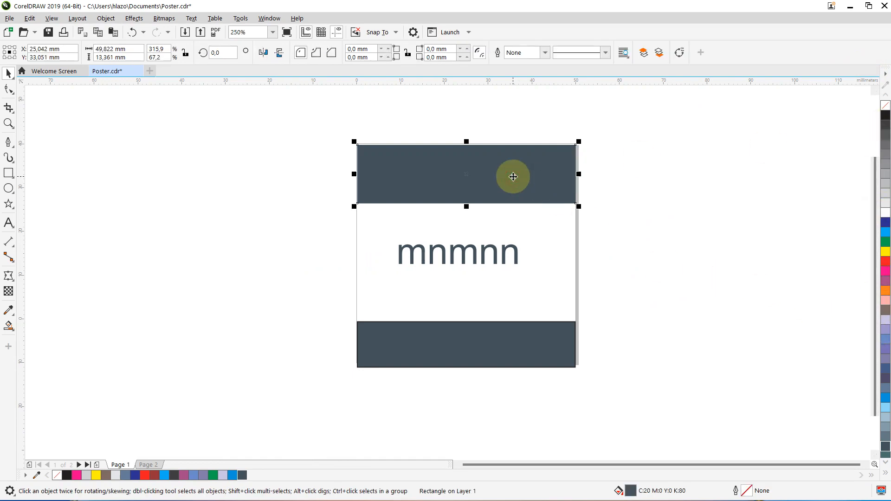
double_click(630, 492)
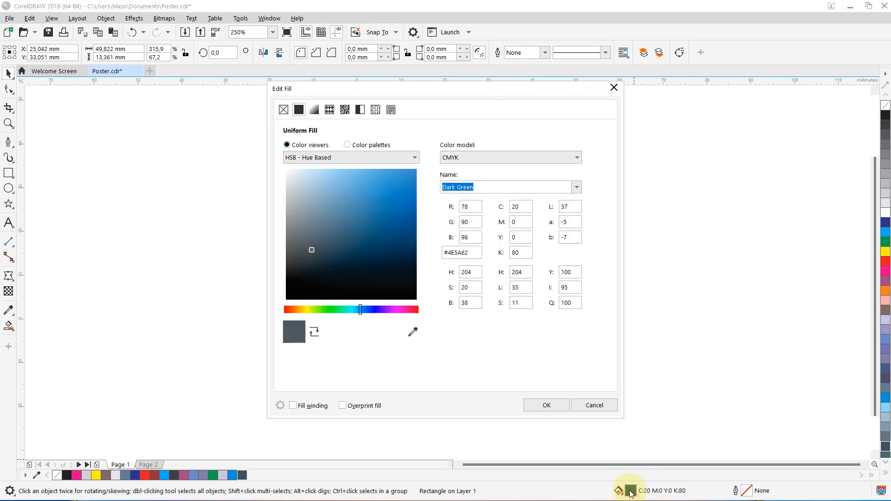
drag(450, 87, 655, 89)
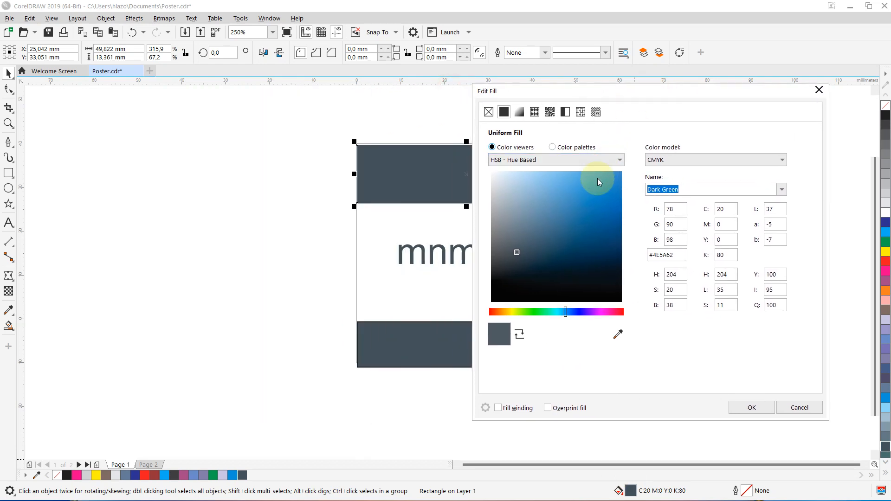
mouse_move(597, 182)
mouse_down()
mouse_move(591, 197)
mouse_move(576, 191)
mouse_move(591, 182)
mouse_move(605, 257)
mouse_up()
click(601, 310)
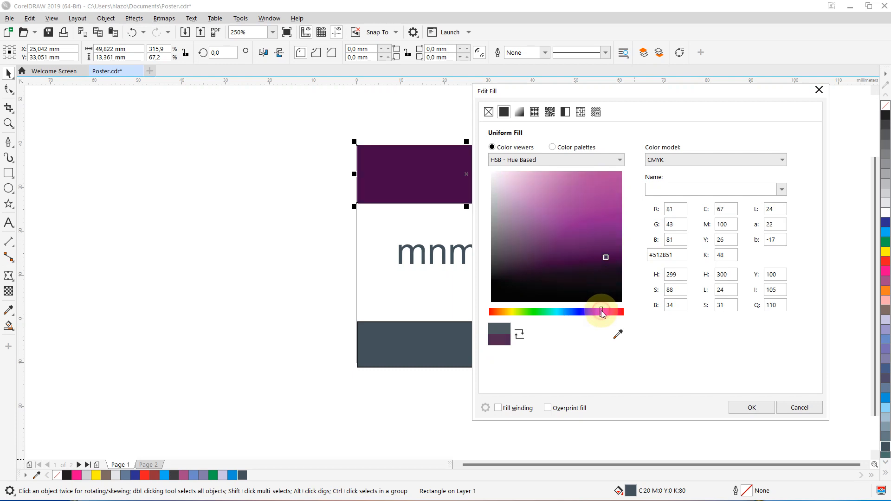
click(592, 259)
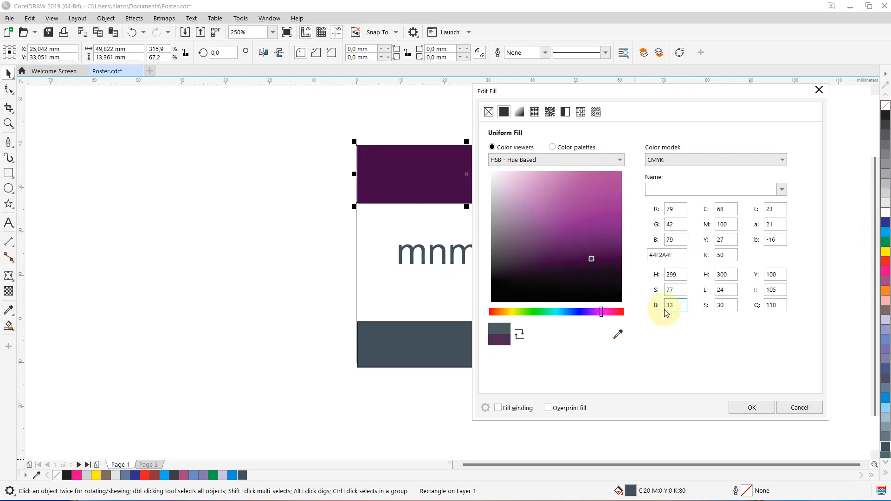
click(752, 409)
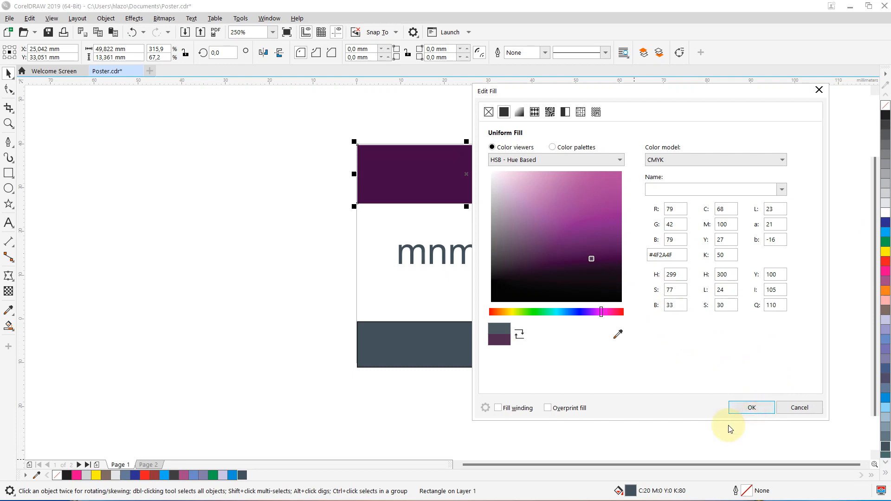
click(743, 410)
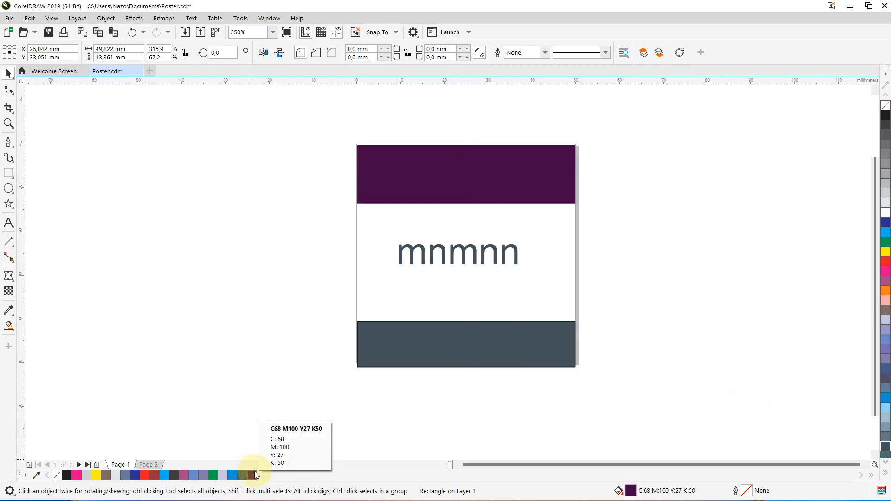
click(413, 341)
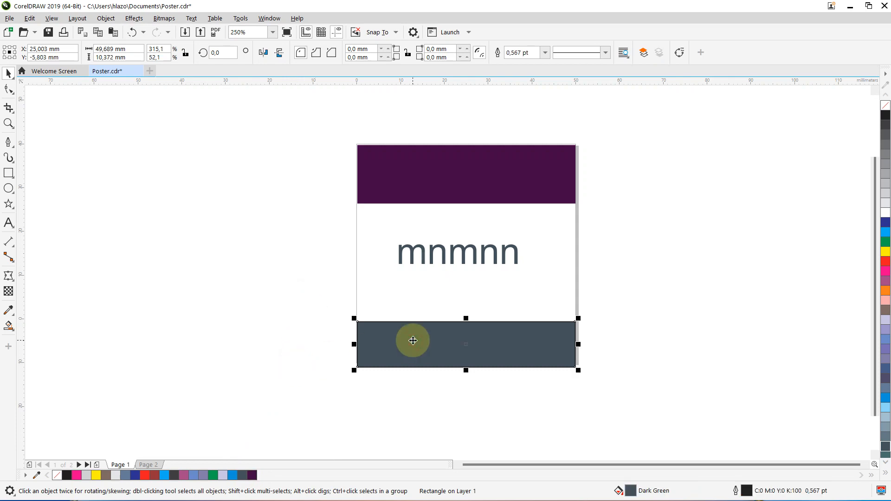
double_click(631, 492)
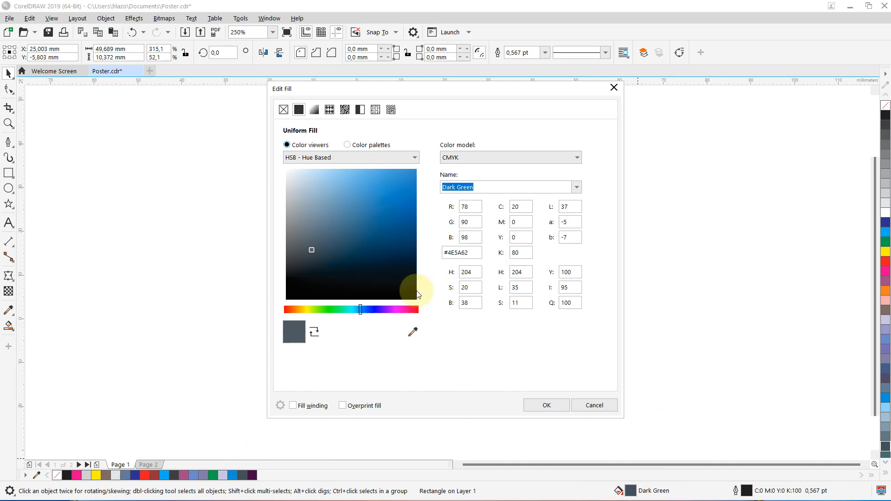
click(402, 310)
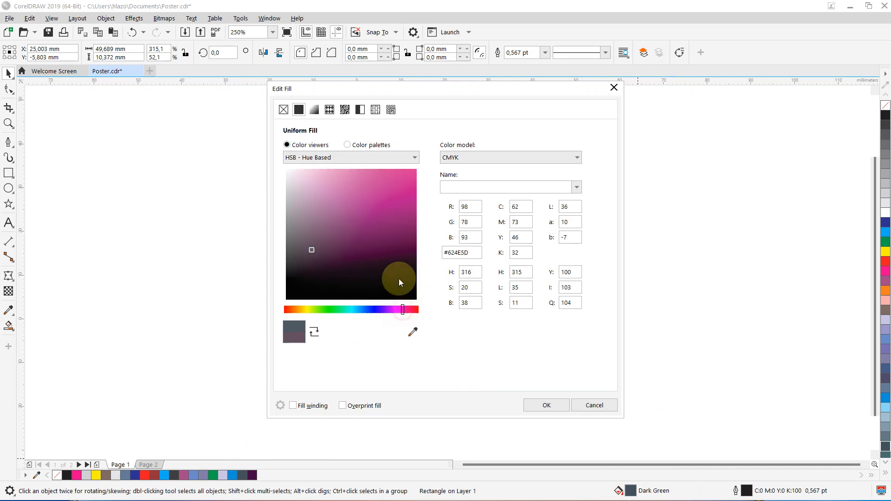
click(399, 267)
click(614, 87)
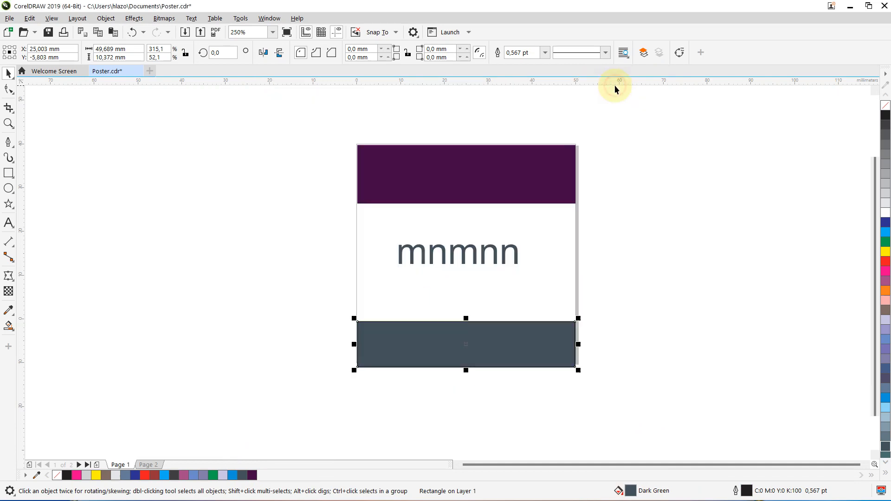
click(268, 253)
Step: Sample the upper band's dark purple with the Color Eyedropper and apply it to the lower band
click(8, 310)
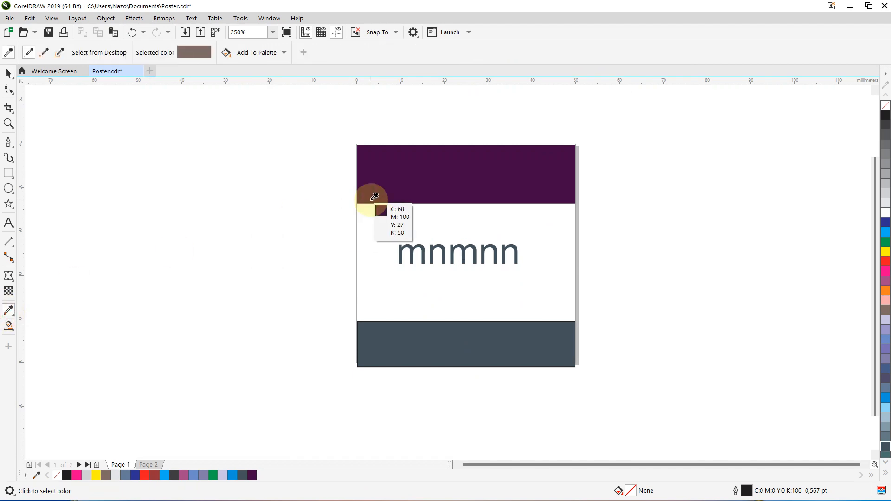
click(439, 155)
click(396, 334)
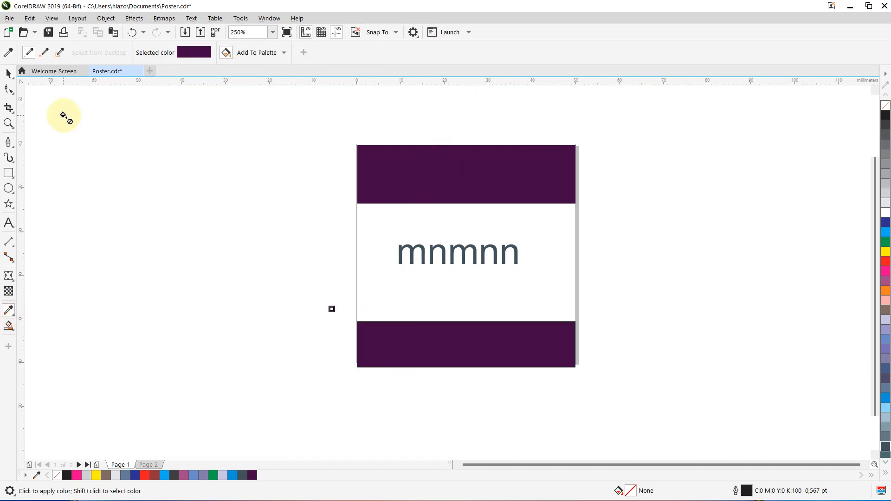
click(10, 74)
Step: Fill the "mnmnn" text with the bands' dark purple (C68 M100 Y27 K50) from the document palette
click(398, 245)
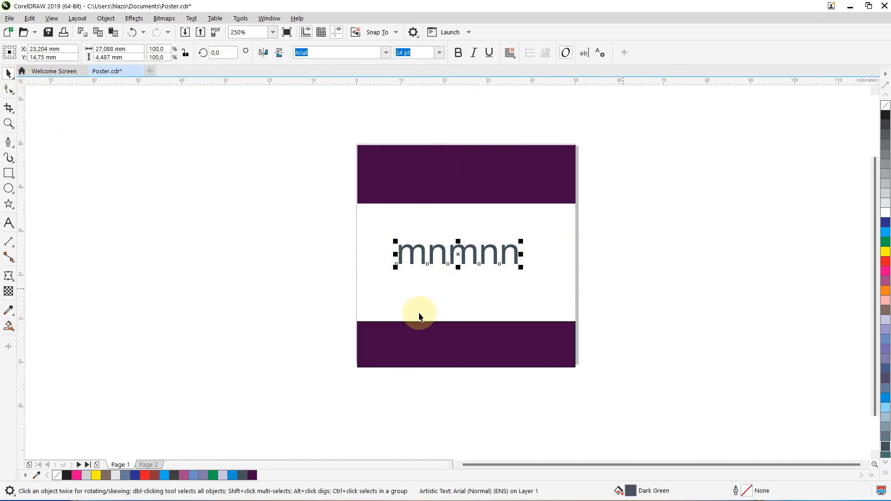
click(252, 475)
click(274, 336)
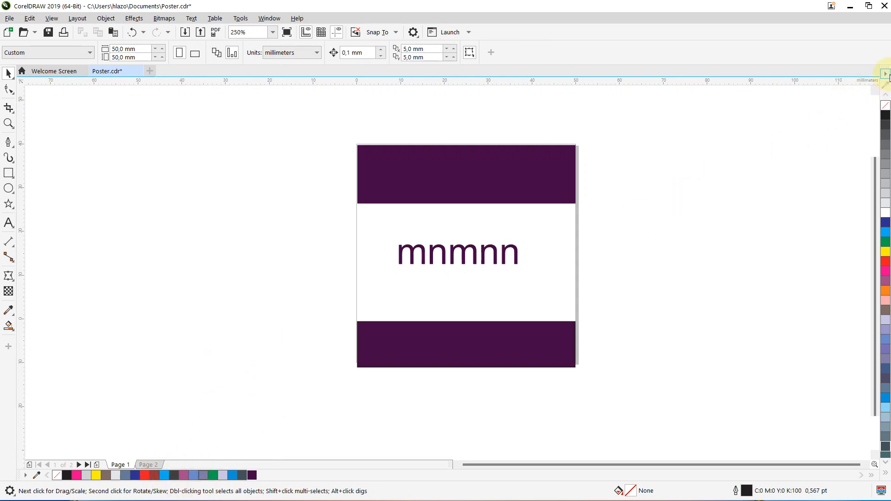
Step: Undock the default colour palette and close it
drag(888, 68, 817, 64)
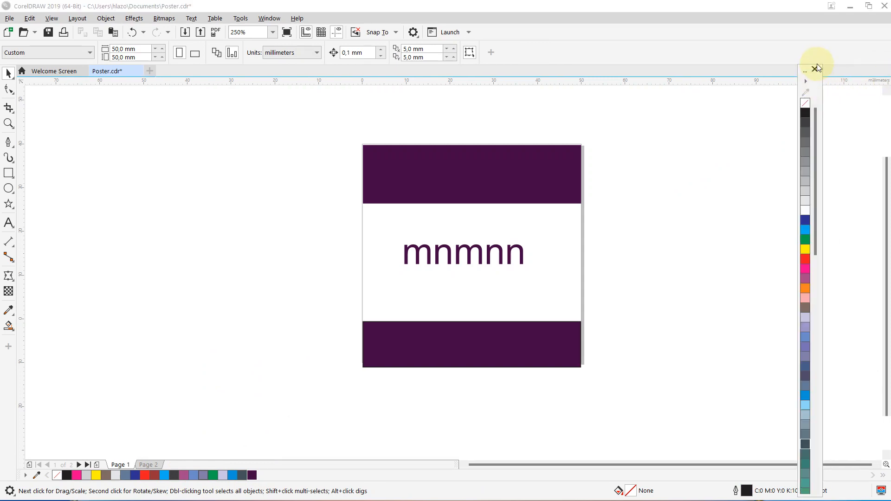
click(817, 68)
Step: Delete the dark purple swatch from the document palette
click(26, 476)
click(39, 468)
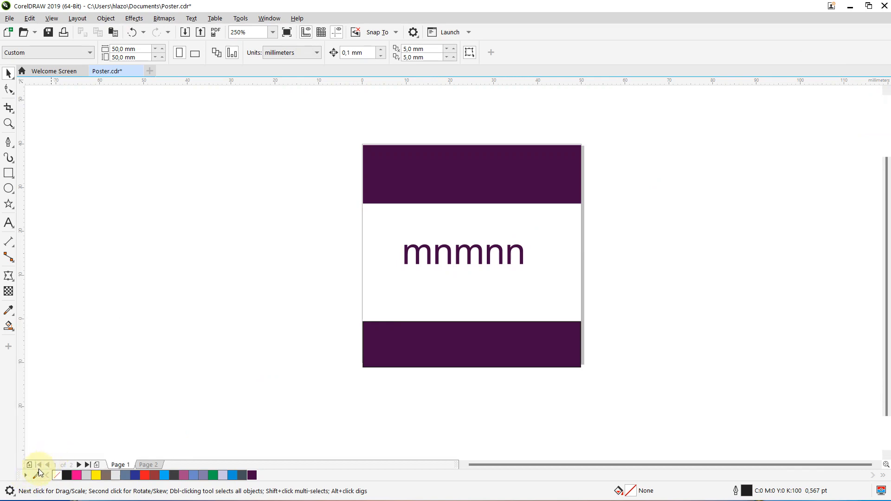
click(26, 476)
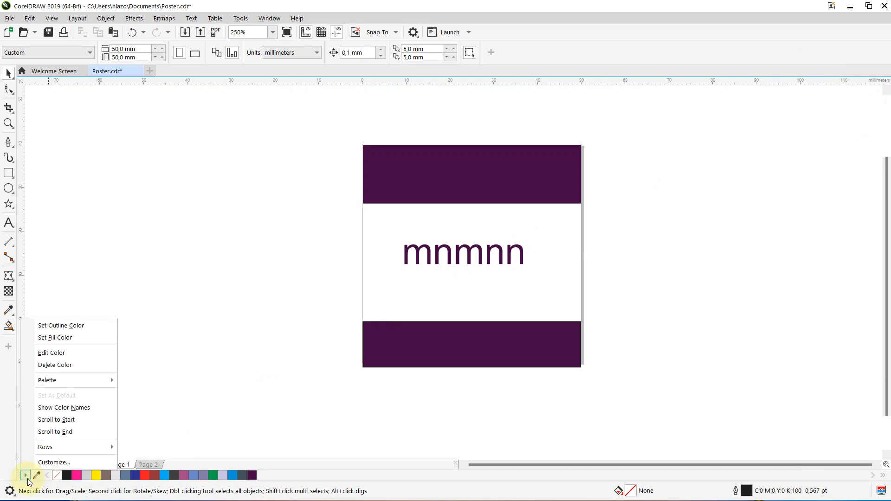
click(26, 477)
click(26, 477)
click(27, 477)
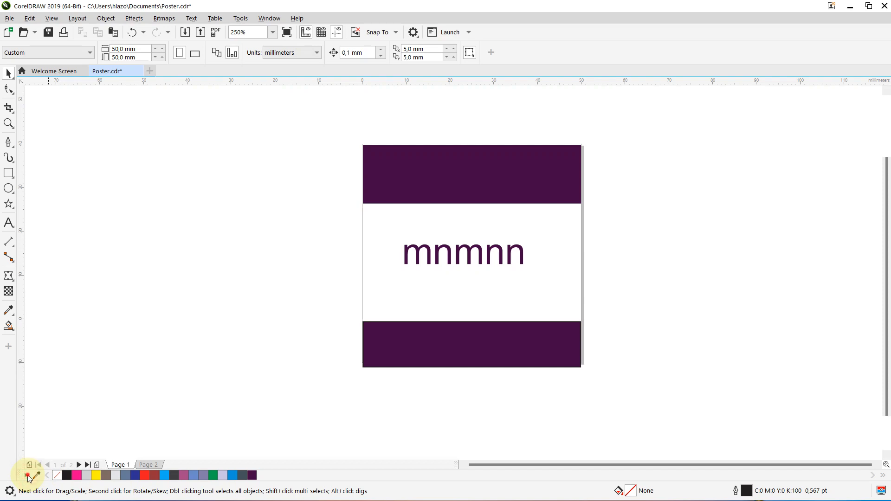
click(26, 477)
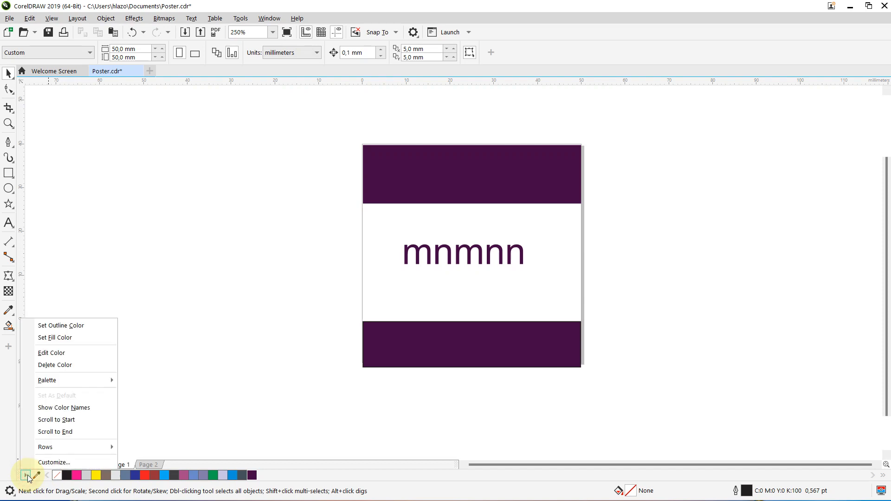
click(64, 367)
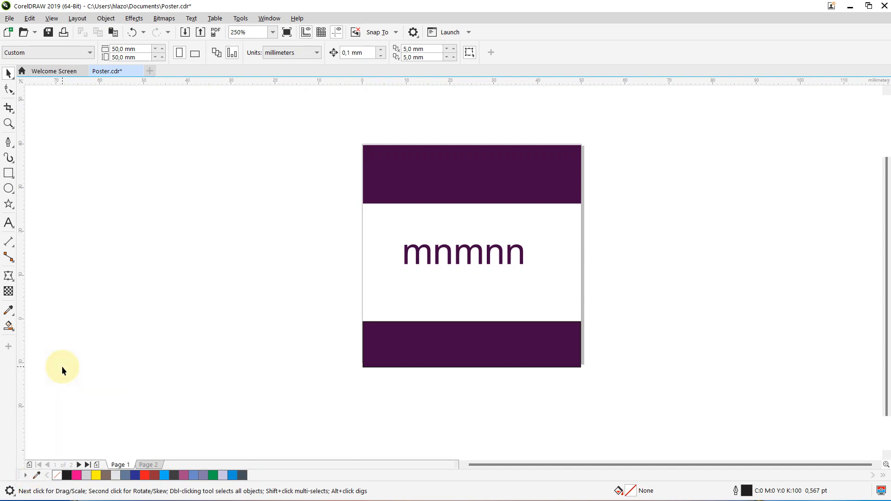
click(25, 475)
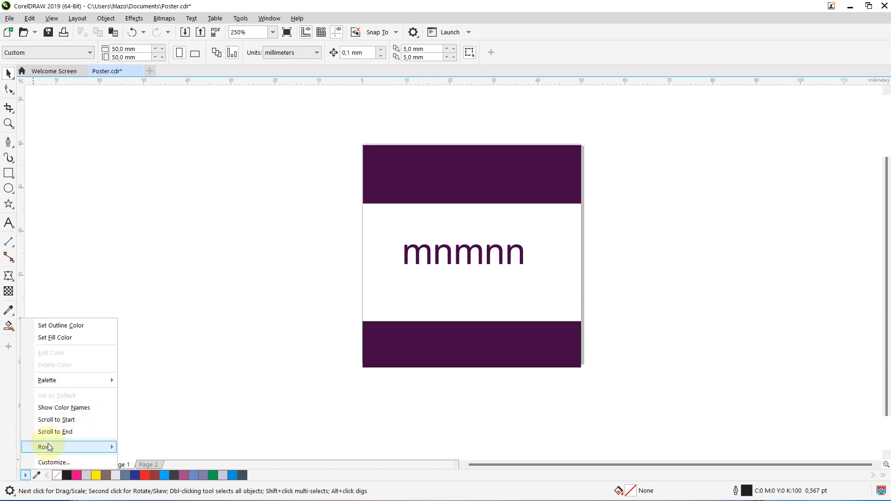
click(239, 368)
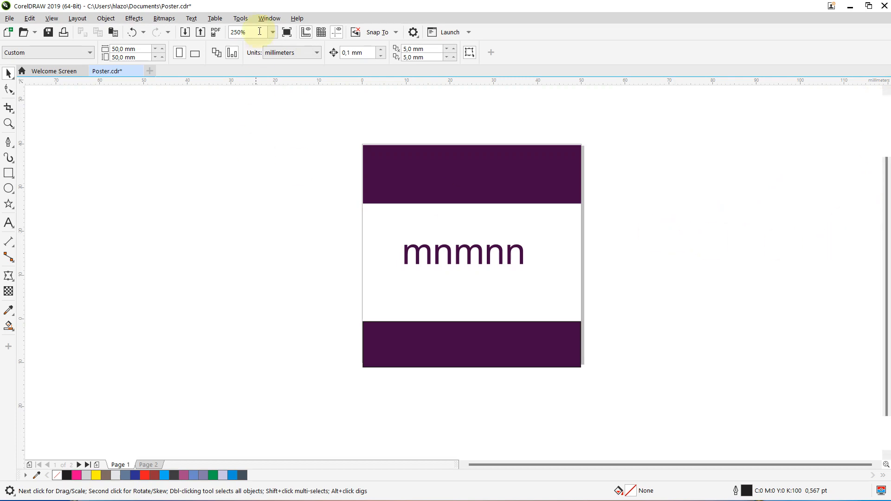
Step: Show the CMYK Palette from the palette libraries and close the floating default palette
click(269, 18)
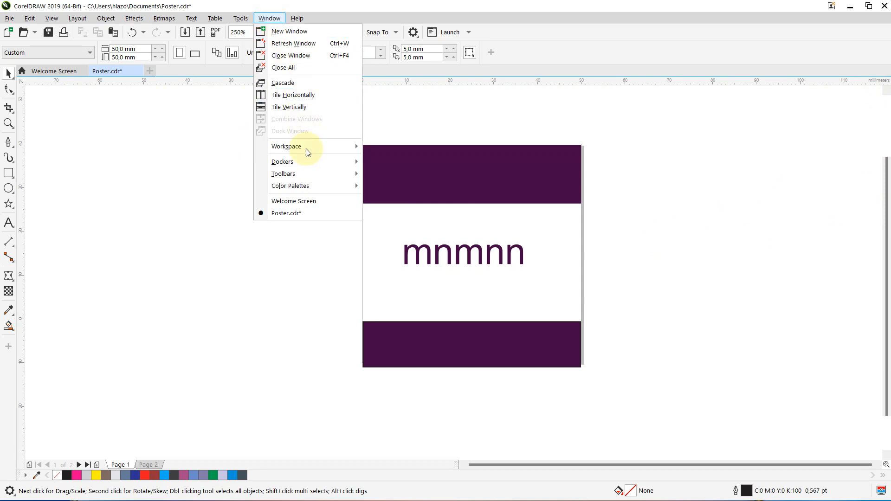
mouse_move(306, 188)
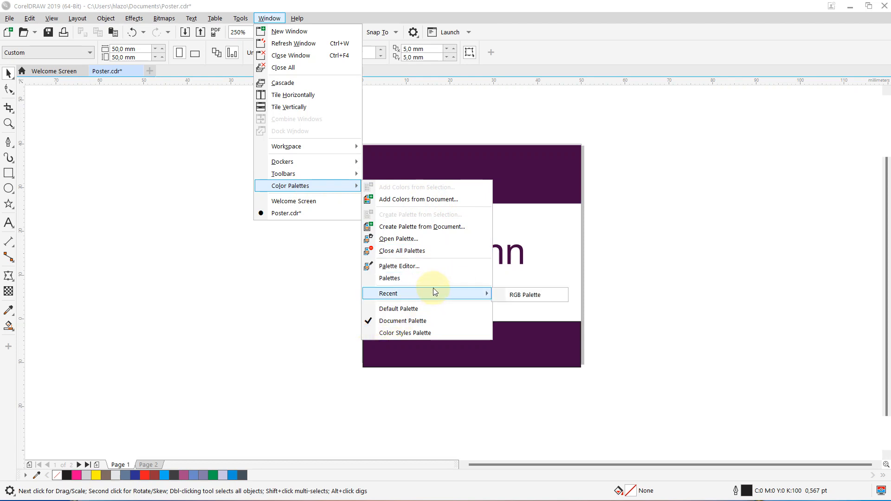
click(446, 278)
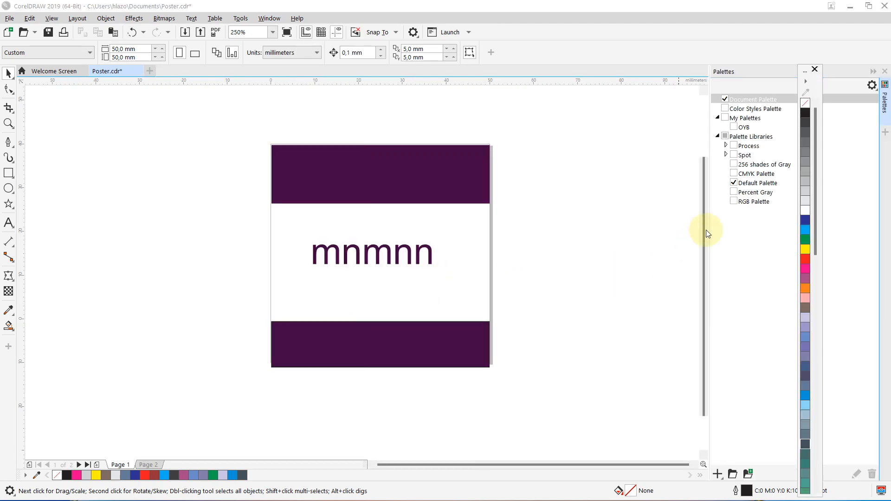
click(735, 174)
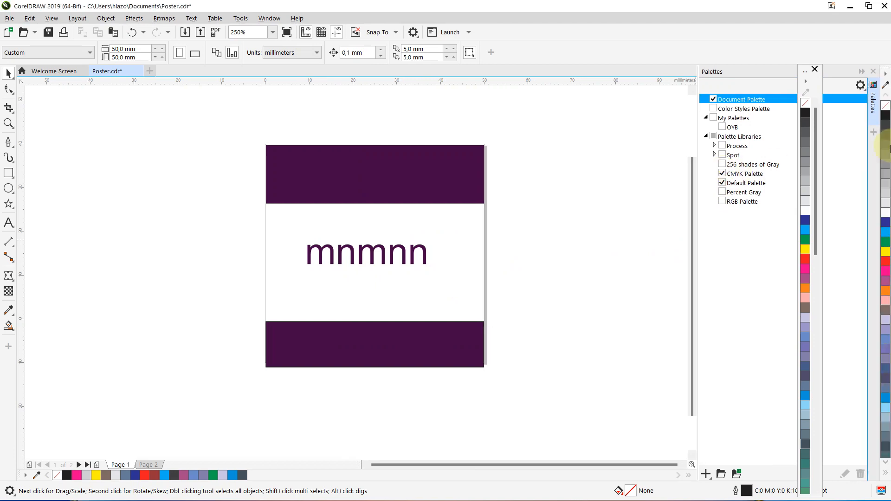
click(816, 69)
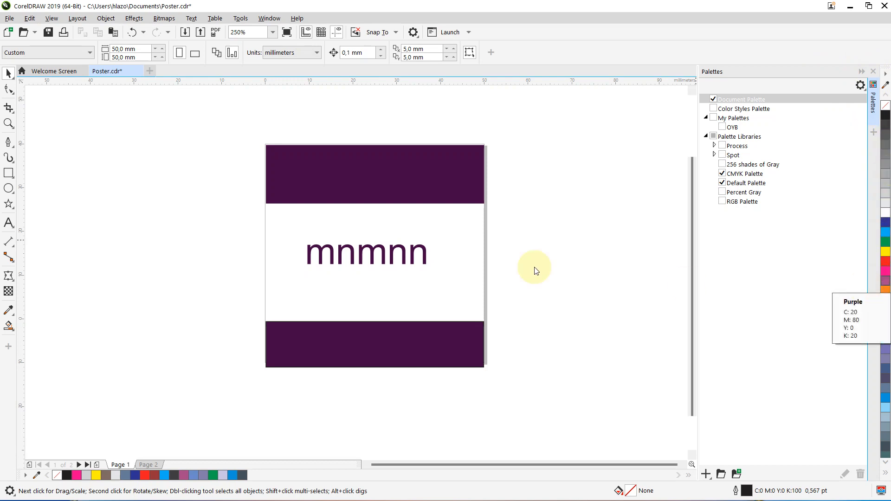
click(8, 310)
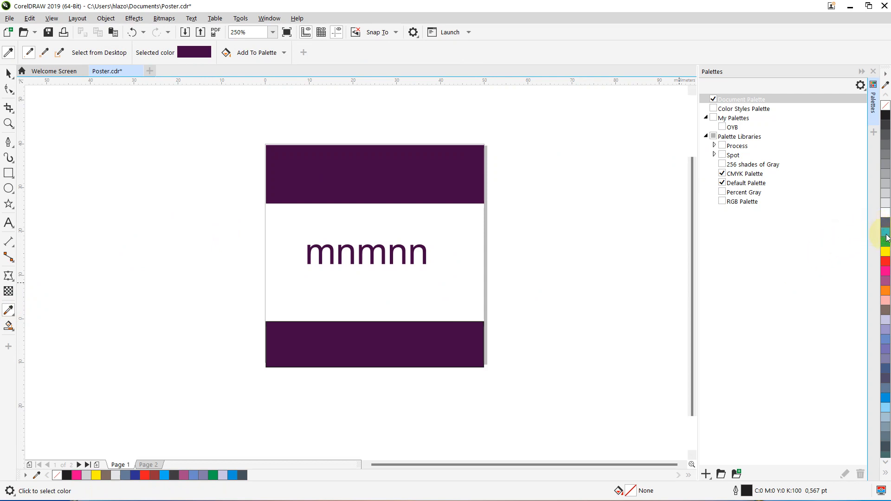
click(641, 255)
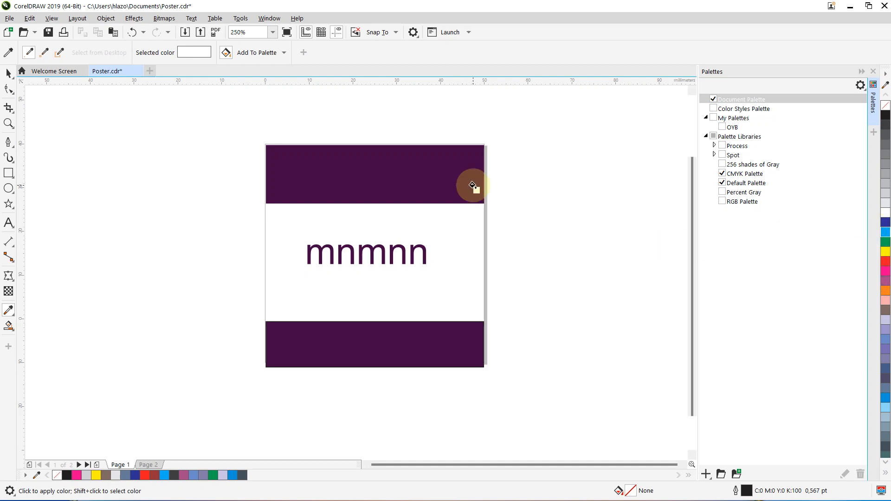
click(7, 73)
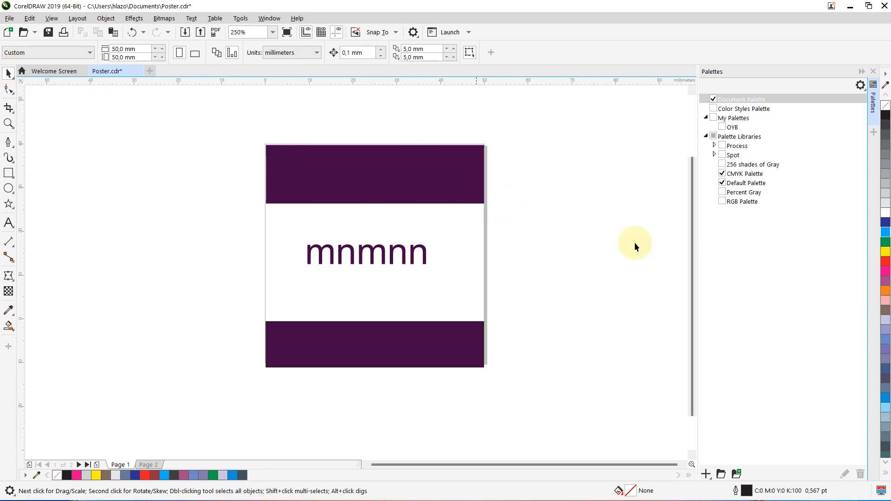
Step: Show the RGB Palette from the palette libraries and close the floating RGB and default palettes
click(724, 202)
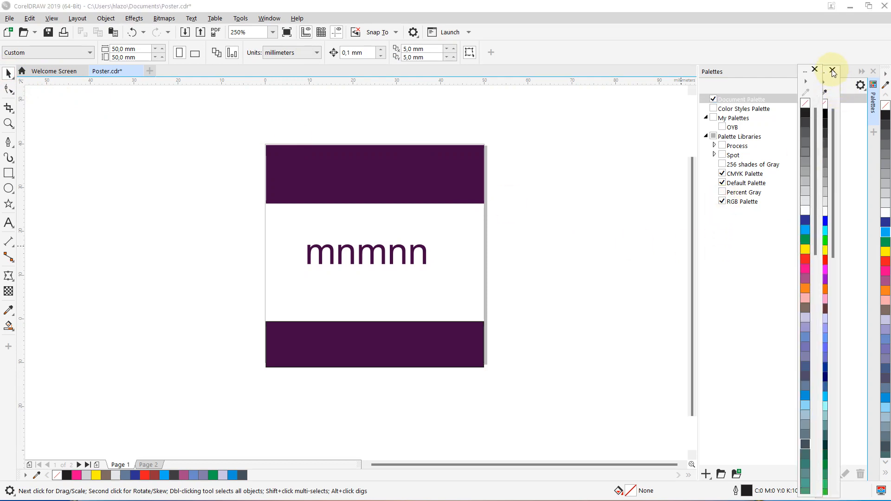
click(832, 70)
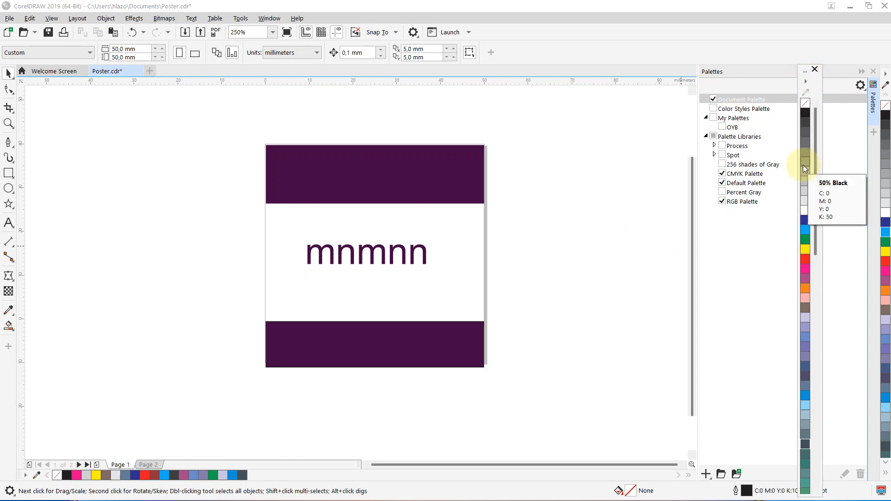
click(815, 69)
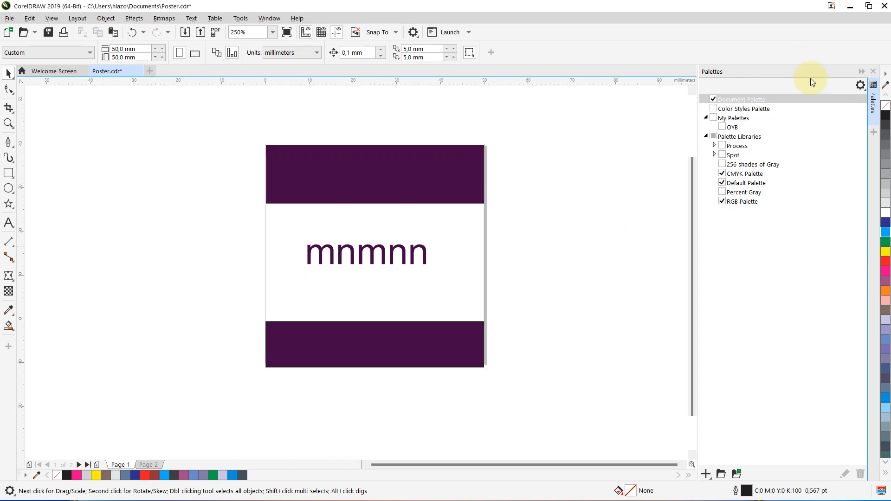
Step: Turn off the RGB Palette, Default Palette and CMYK Palette in the palette libraries
click(721, 203)
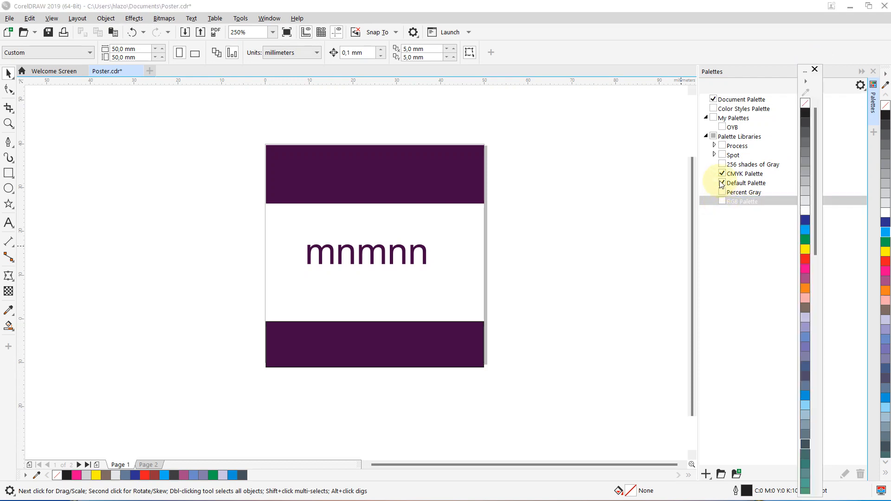
click(722, 183)
click(722, 174)
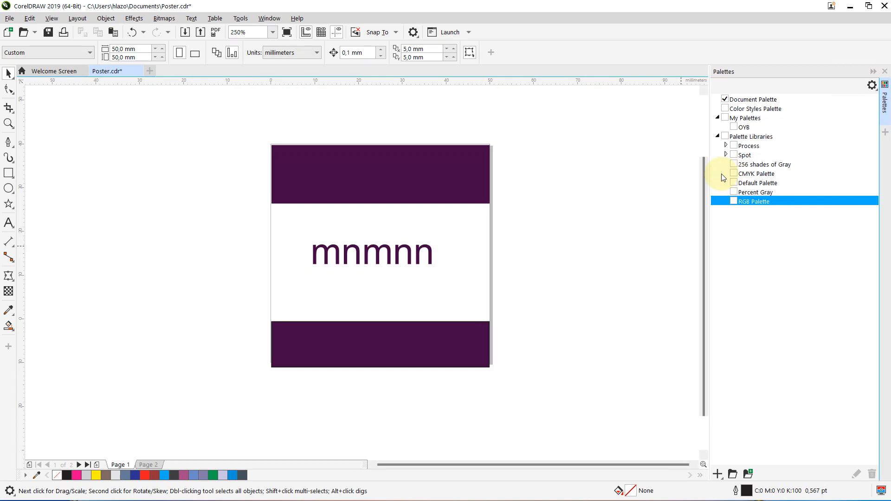
Step: Show only the RGB Palette from the libraries, dock it vertically beside the drawing area and close the Palettes docker
click(734, 201)
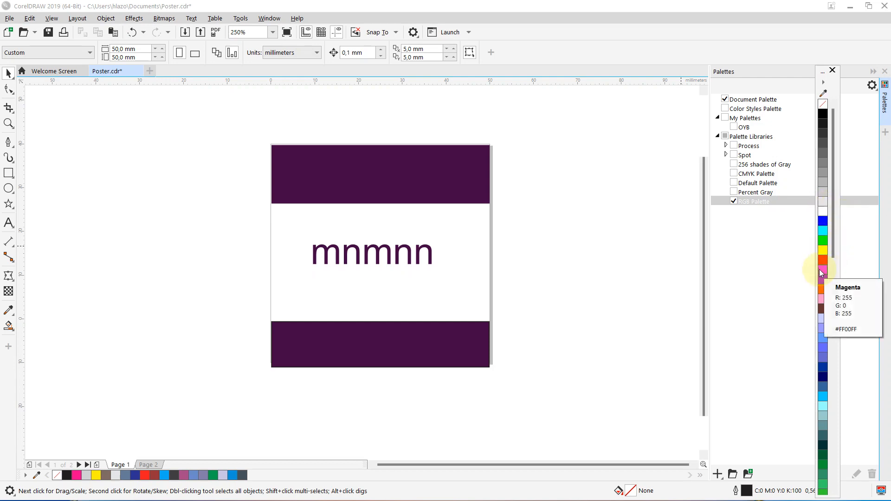
drag(823, 74, 595, 151)
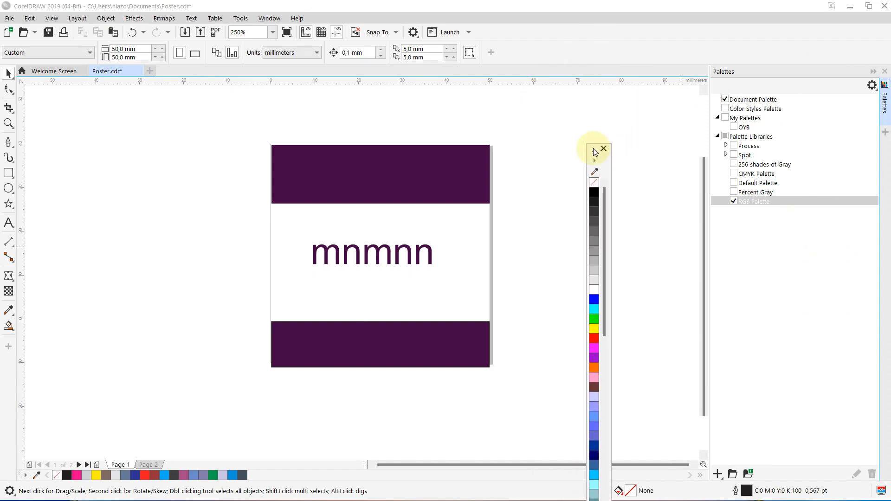
click(593, 148)
drag(738, 147, 878, 86)
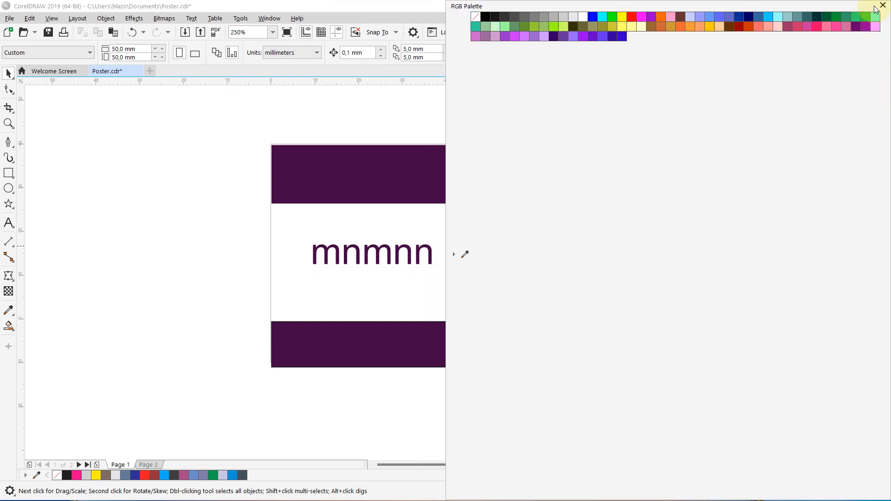
drag(842, 1, 706, 149)
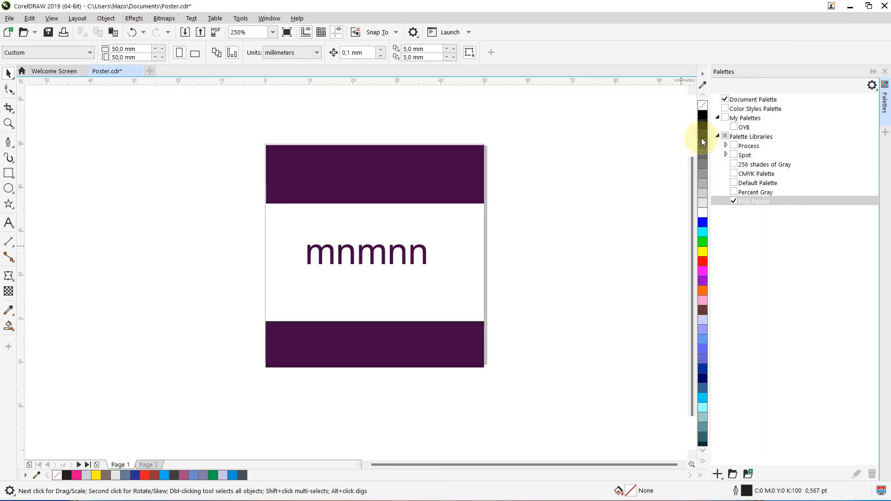
click(885, 72)
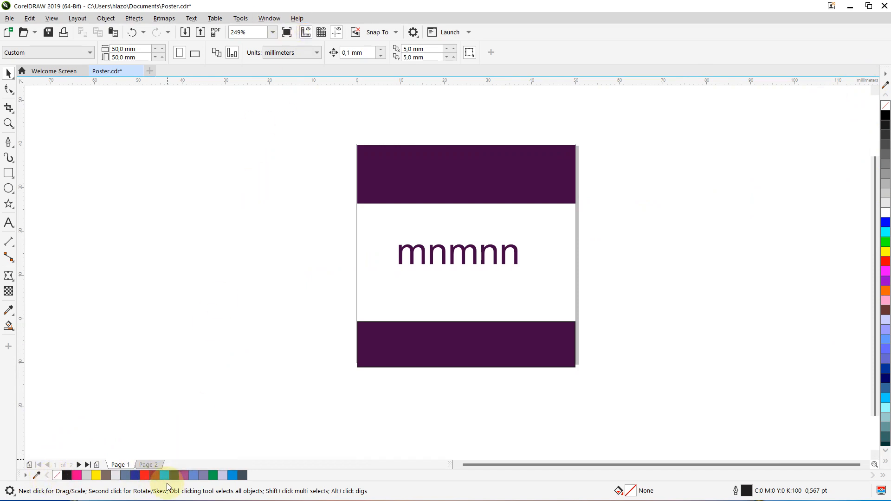
Step: Hide the Document Palette
click(270, 19)
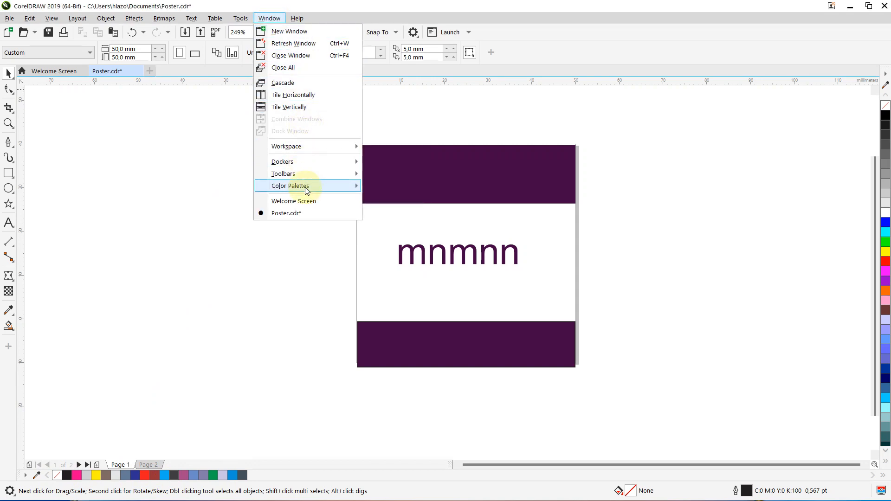
mouse_move(306, 188)
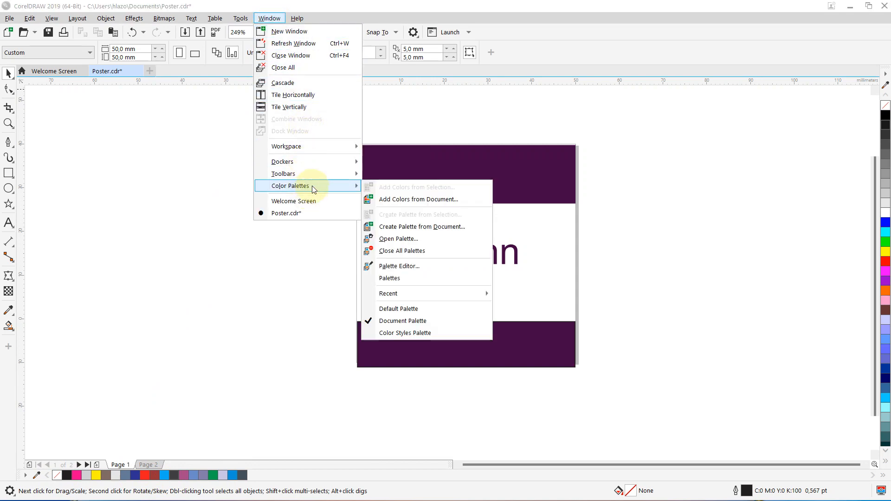
click(370, 322)
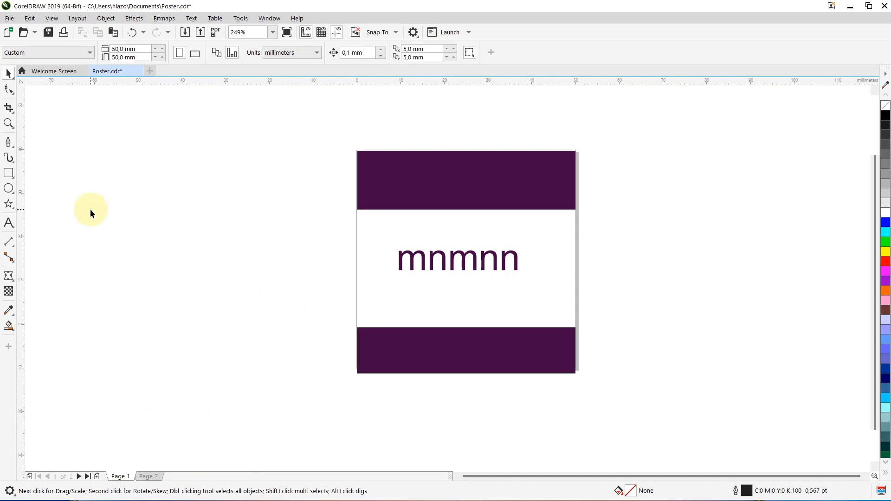
Step: Replace the "mnmnn" text on the poster with "rgb , cmyk, pantone"
double_click(431, 263)
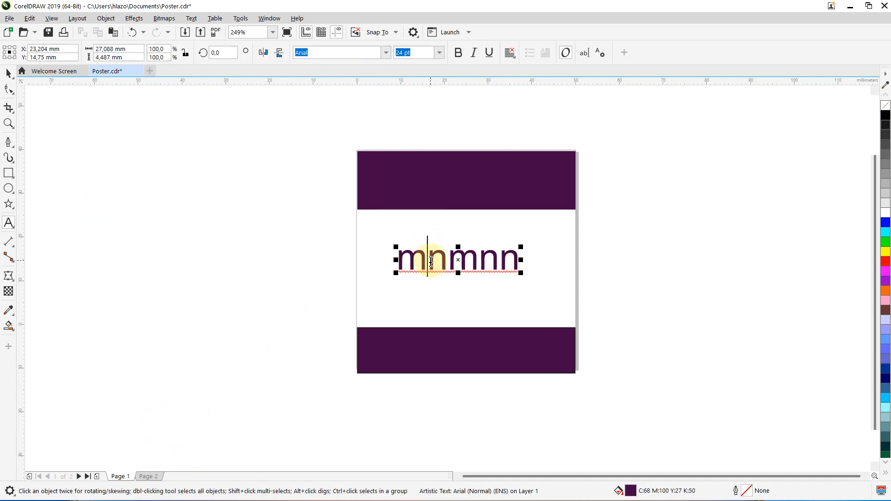
double_click(431, 263)
text(rgb )
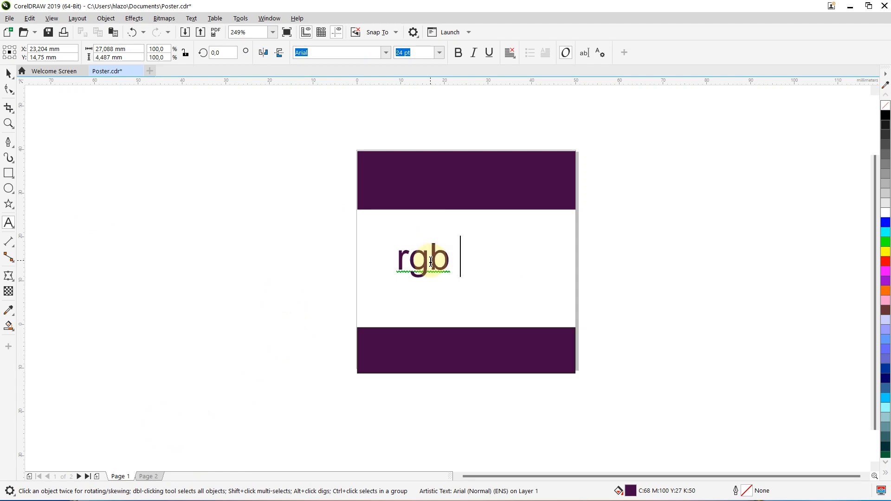
text(, cmyk)
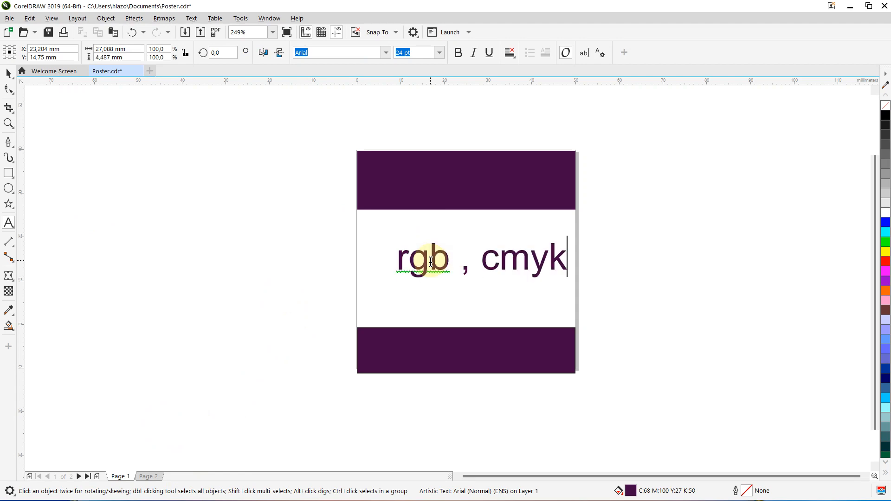
text(, )
text(p)
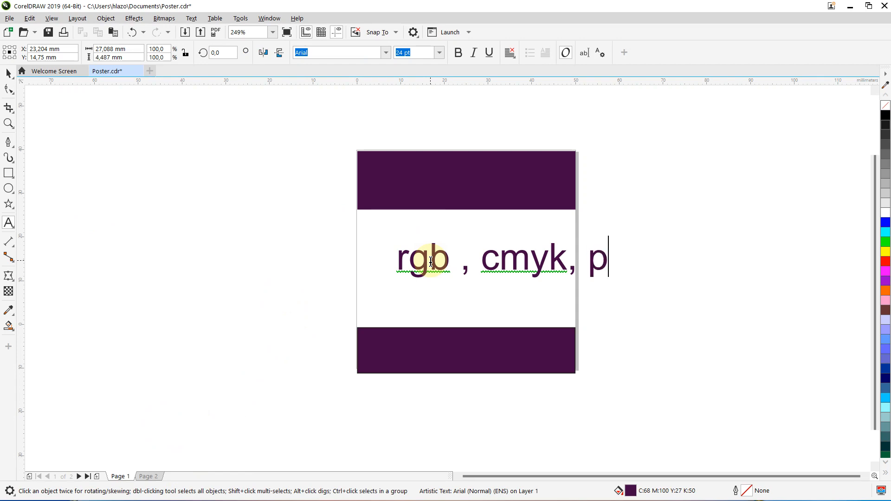
text(antone)
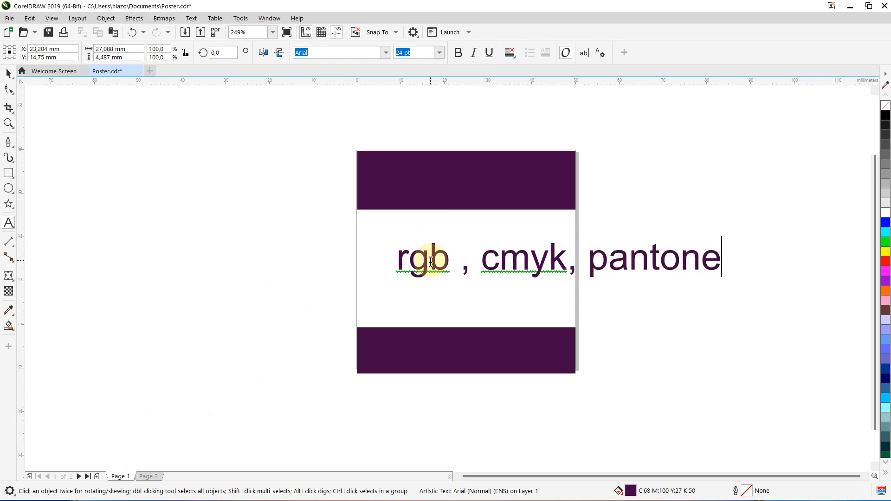
Step: Move the "rgb , cmyk, pantone" text off the white area to just above the poster's upper band and deselect it
click(10, 73)
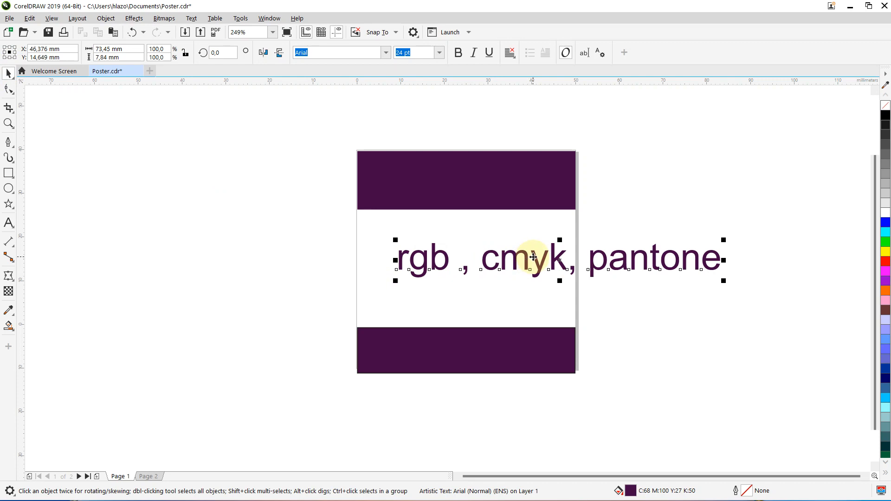
drag(533, 255, 403, 120)
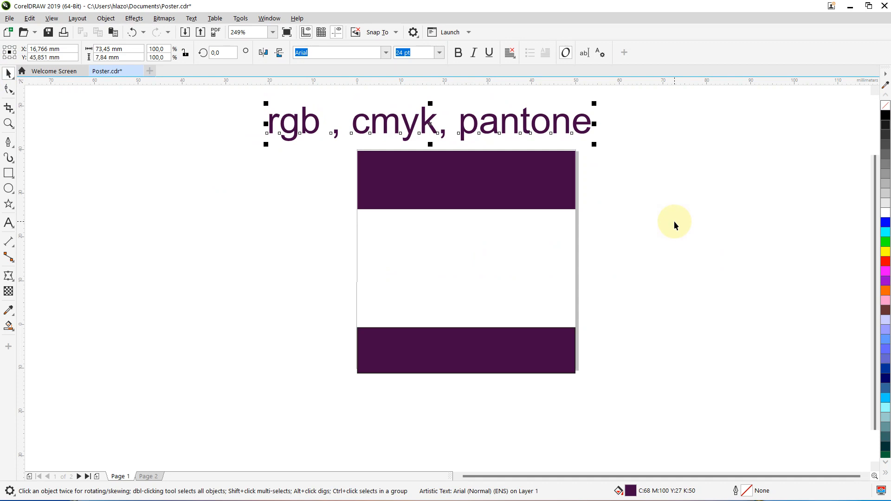
click(659, 241)
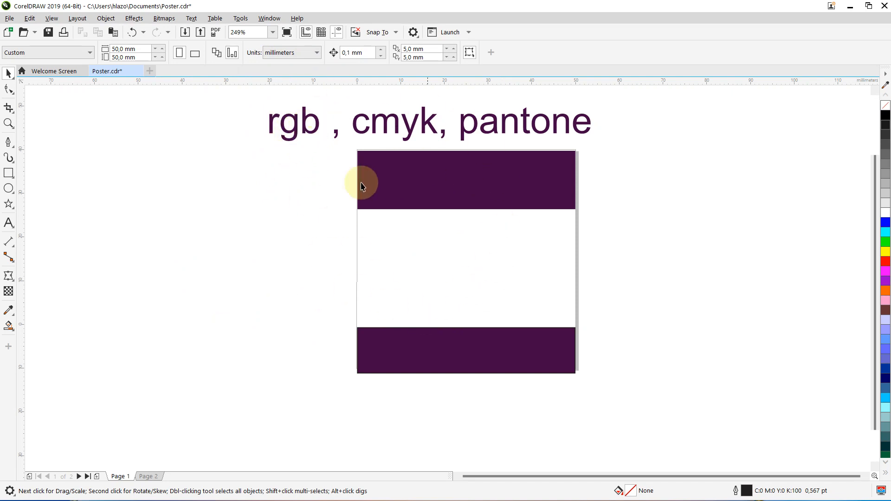
Step: Stretch the text above the poster horizontally to about 81 mm wide and highlight the word "rgb" in it
click(263, 121)
drag(263, 122, 295, 121)
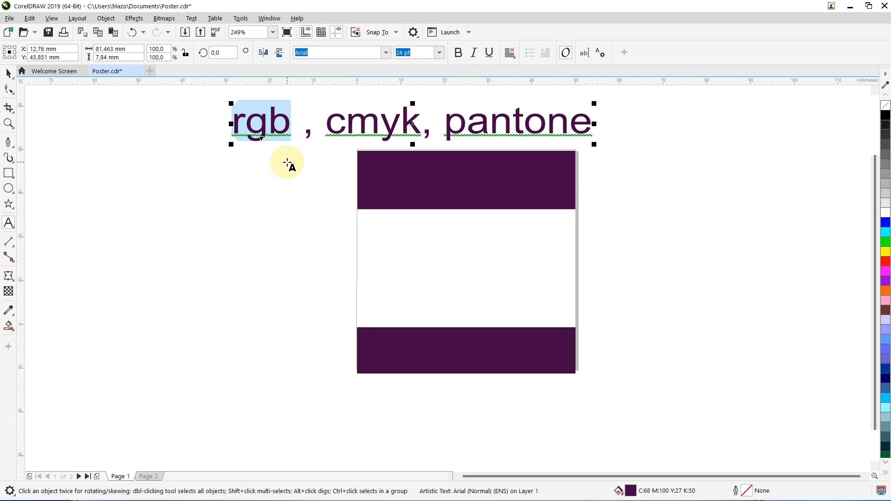
click(293, 133)
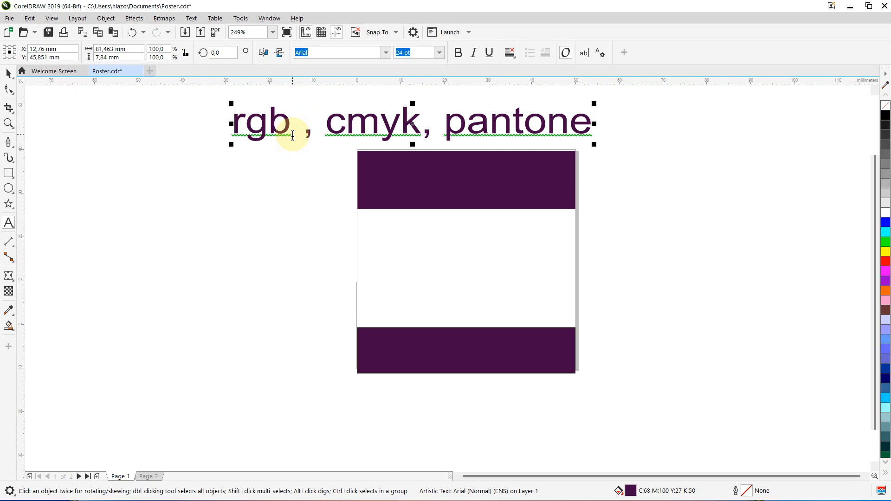
Step: Highlight the words "cmyk" and "pantone" one after the other in the text above the poster
drag(325, 124, 418, 127)
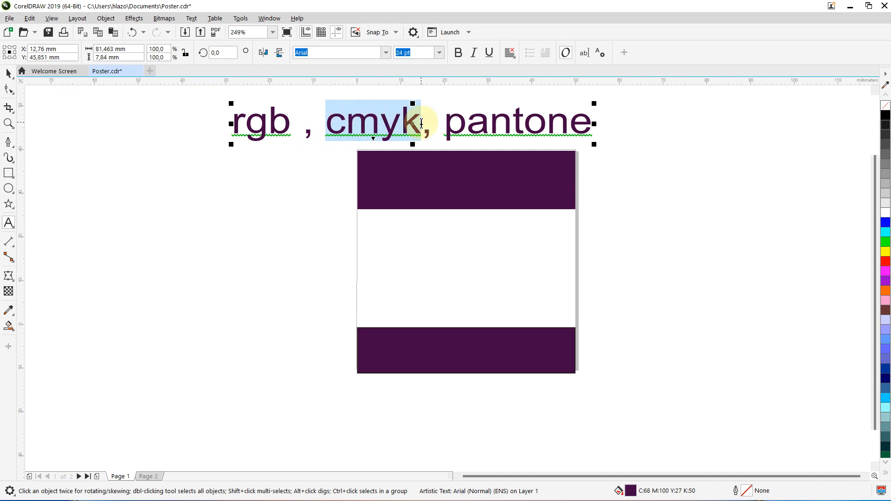
click(421, 123)
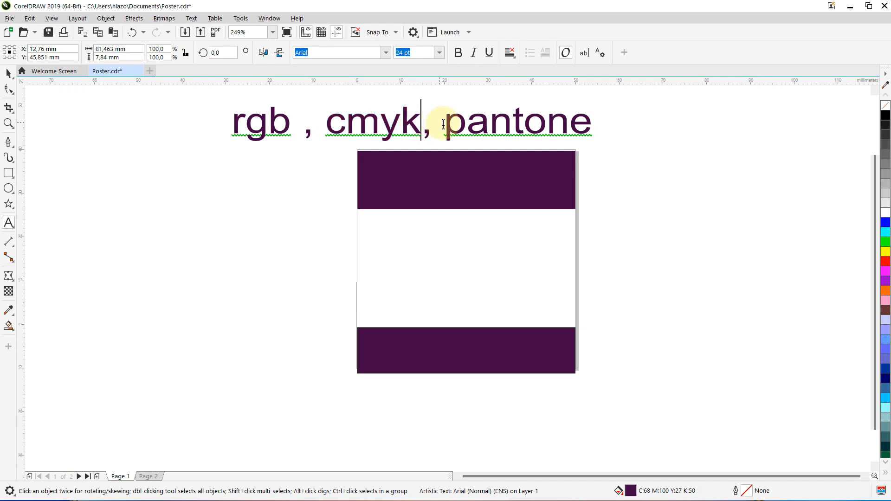
click(445, 124)
drag(447, 124, 595, 123)
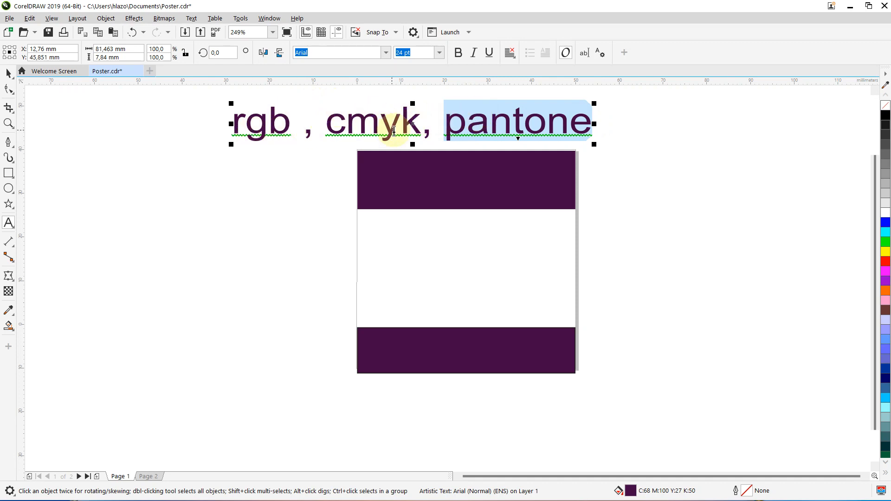
click(466, 120)
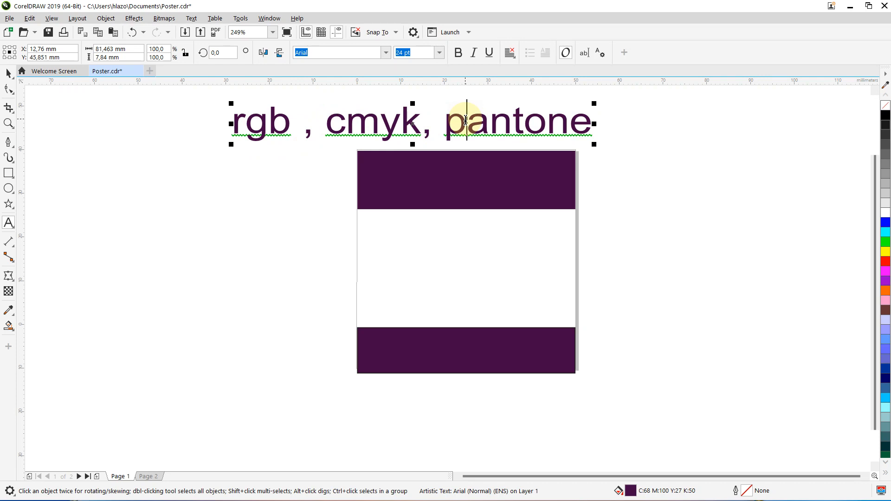
click(455, 121)
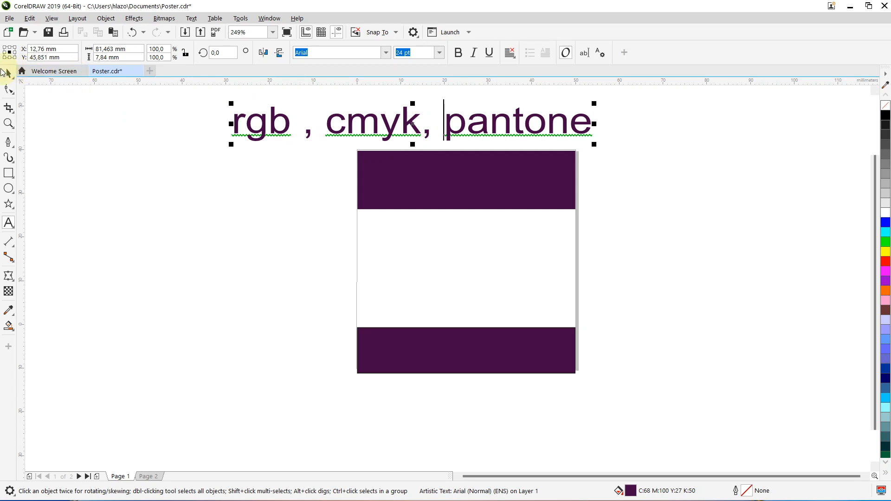
click(230, 183)
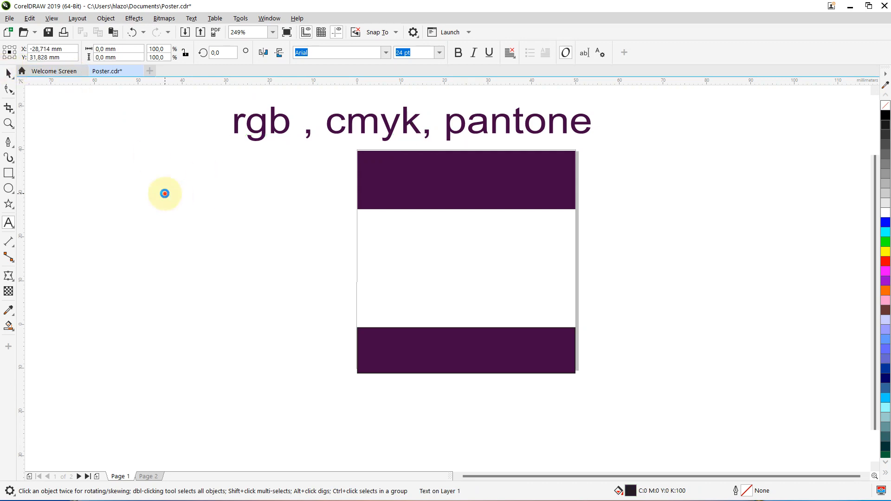
Step: Reopen the text above the poster for editing and highlight the word "cmyk" again
click(10, 74)
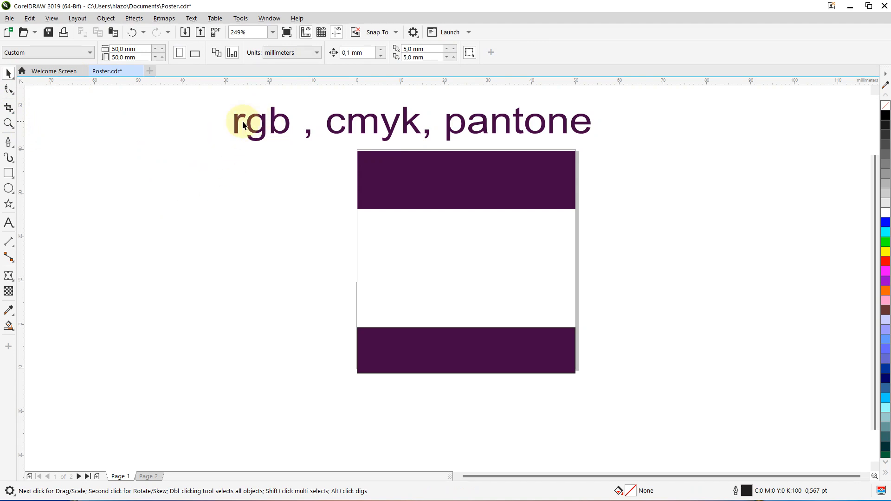
double_click(335, 123)
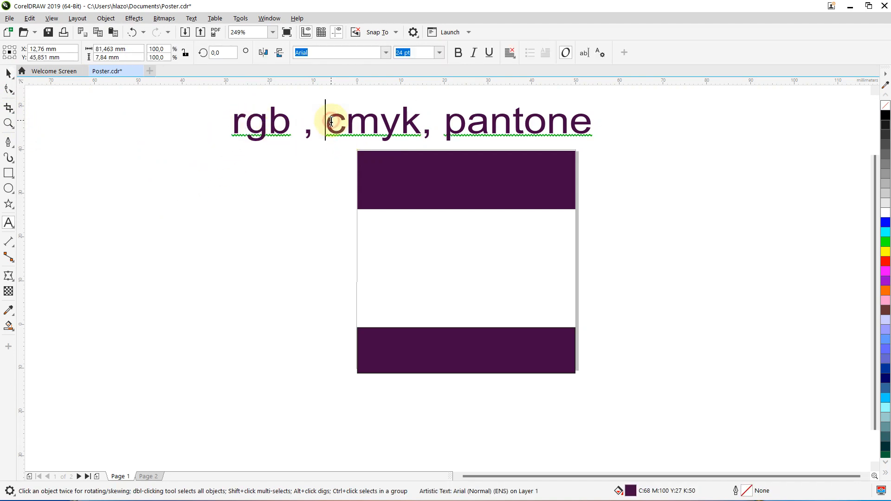
drag(328, 122, 416, 119)
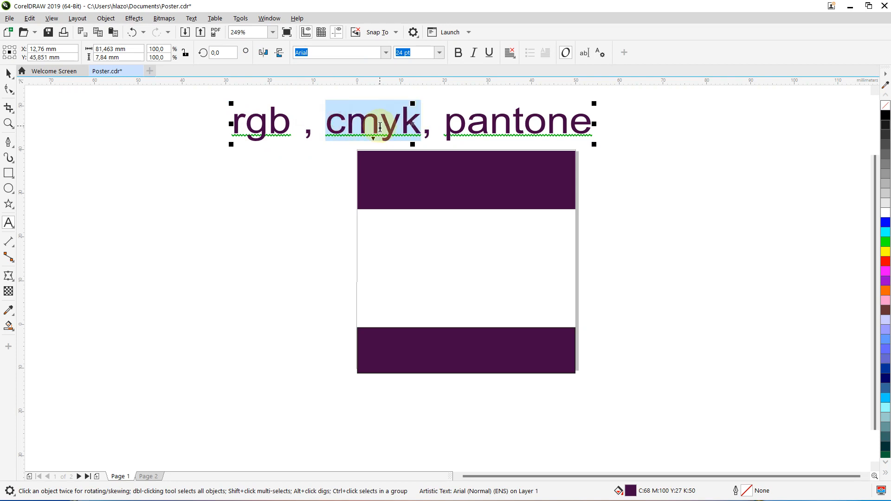
Step: Highlight the word "rgb" in the text above the poster
click(292, 125)
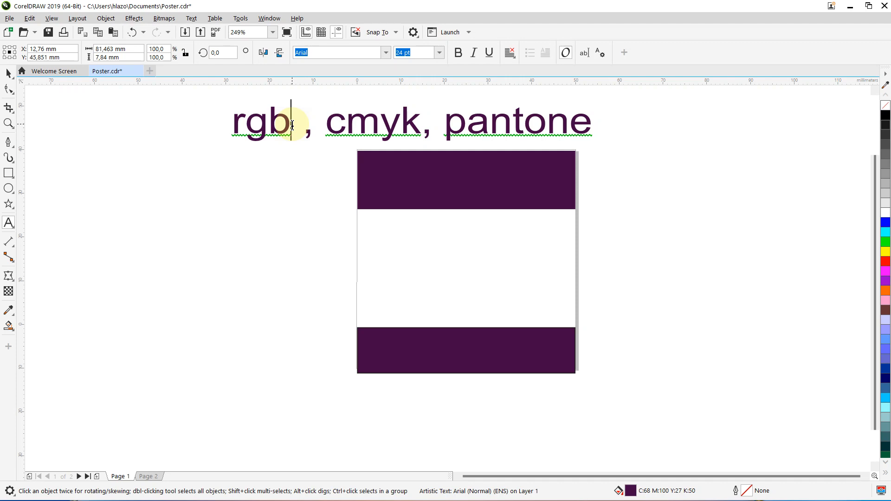
click(292, 125)
drag(233, 126, 231, 125)
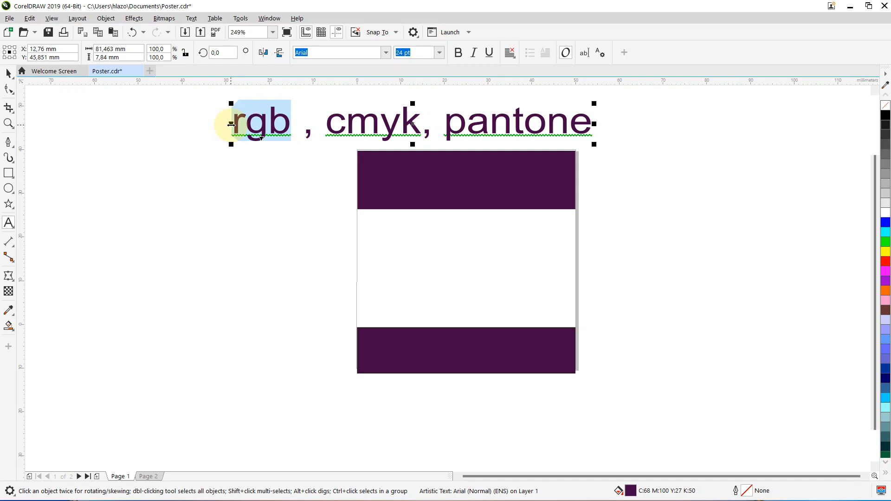
click(281, 122)
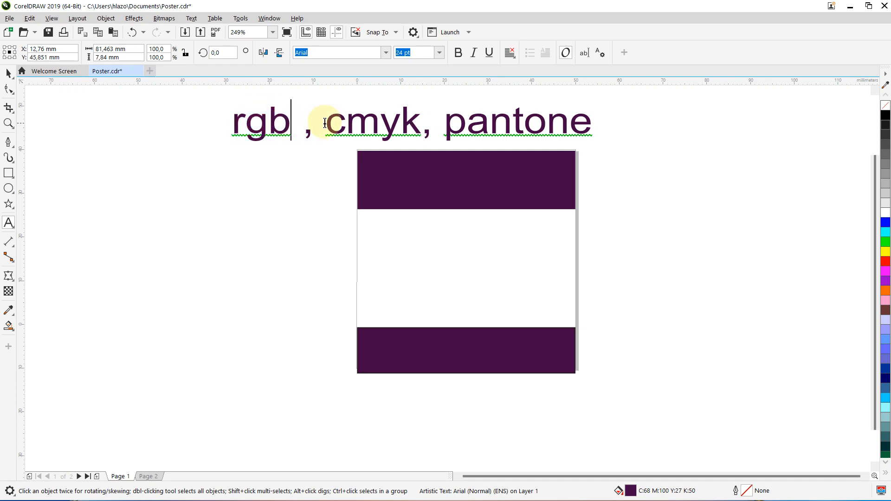
Step: Highlight the words from "cmyk" through "pantone" in the text above the poster
click(327, 123)
drag(327, 122, 591, 130)
click(440, 120)
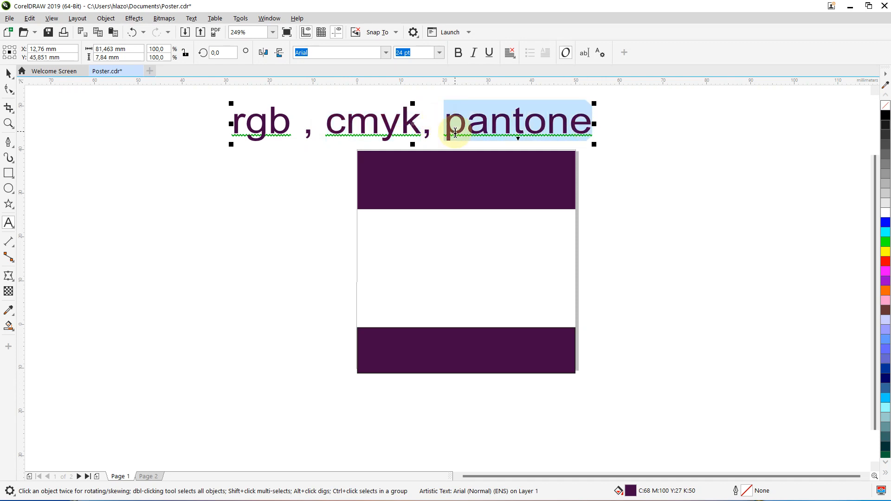
Step: Highlight the word "cmyk" in the text above the poster, first whole and finally only its letters "yk"
click(419, 130)
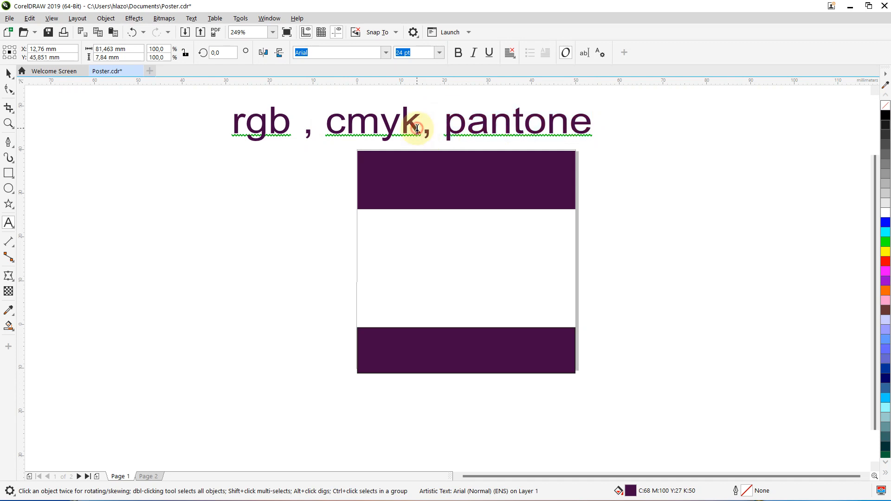
drag(420, 129, 331, 126)
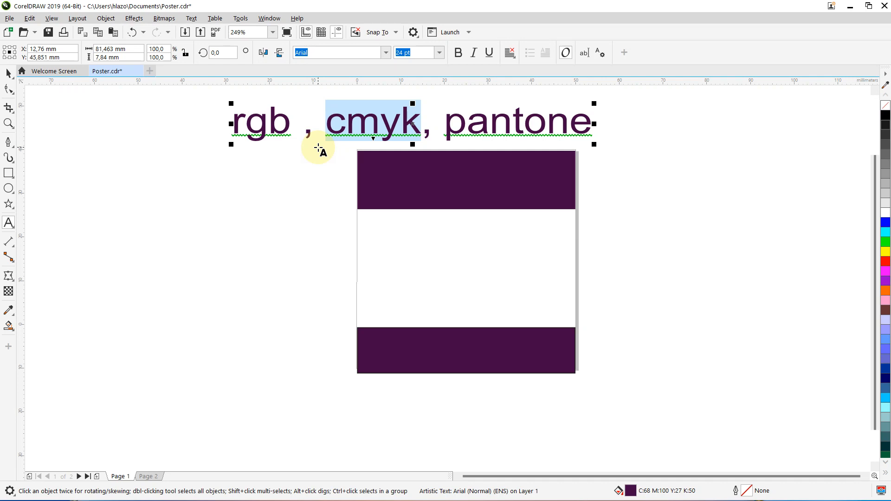
click(327, 123)
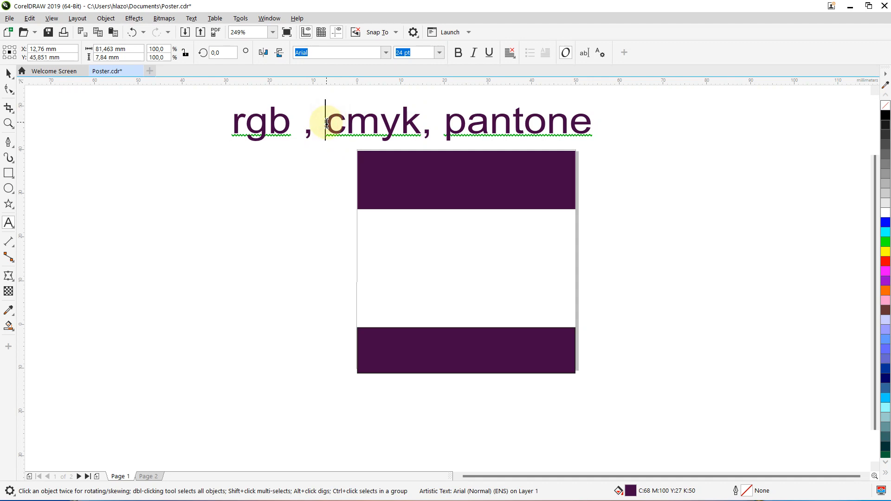
drag(327, 123, 420, 122)
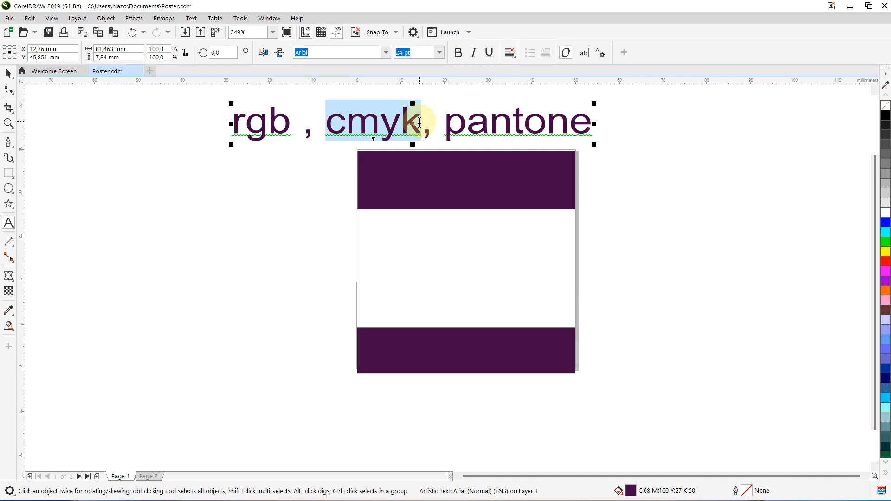
drag(419, 122, 381, 120)
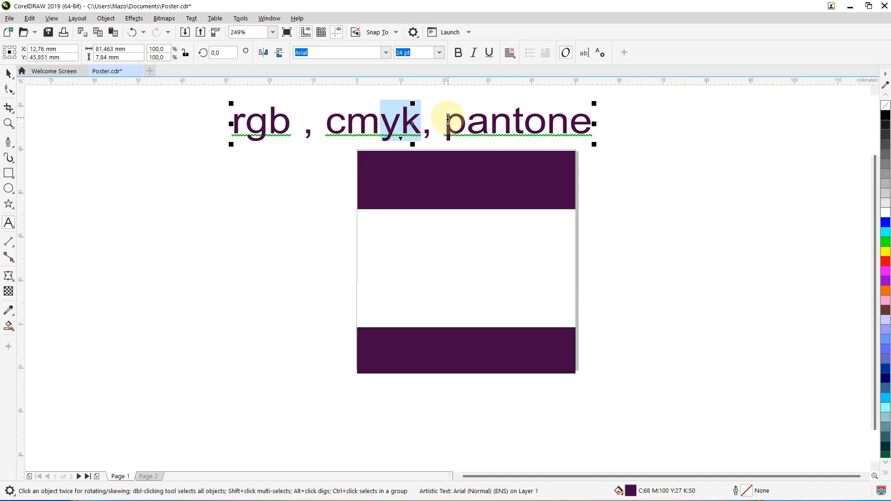
Step: Highlight the word "pantone" repeatedly in the text above the poster and leave text editing
drag(448, 120, 599, 117)
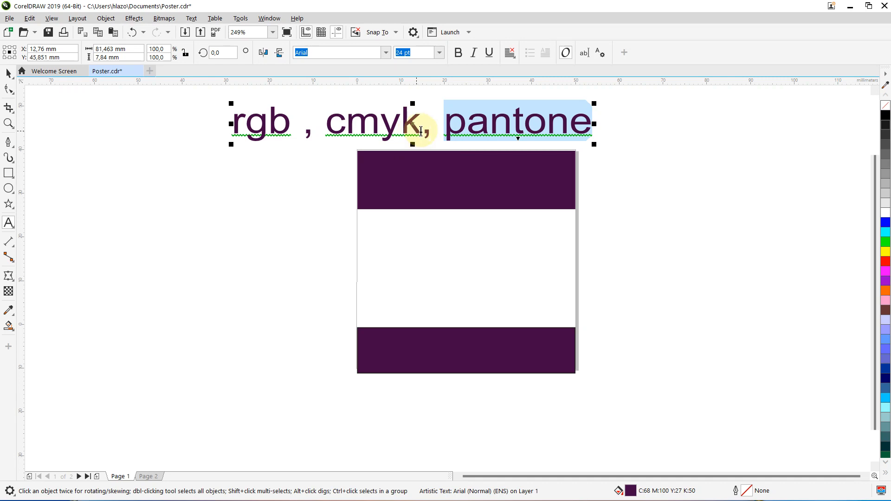
click(442, 124)
drag(442, 123, 589, 121)
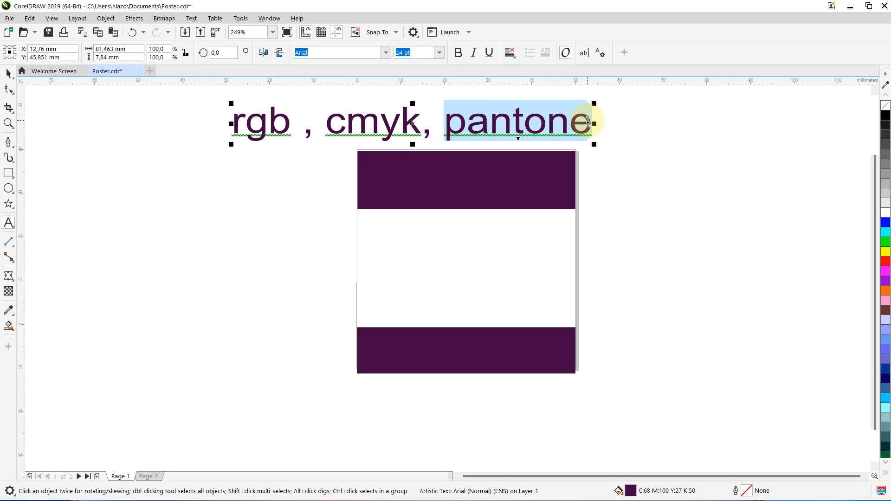
click(490, 125)
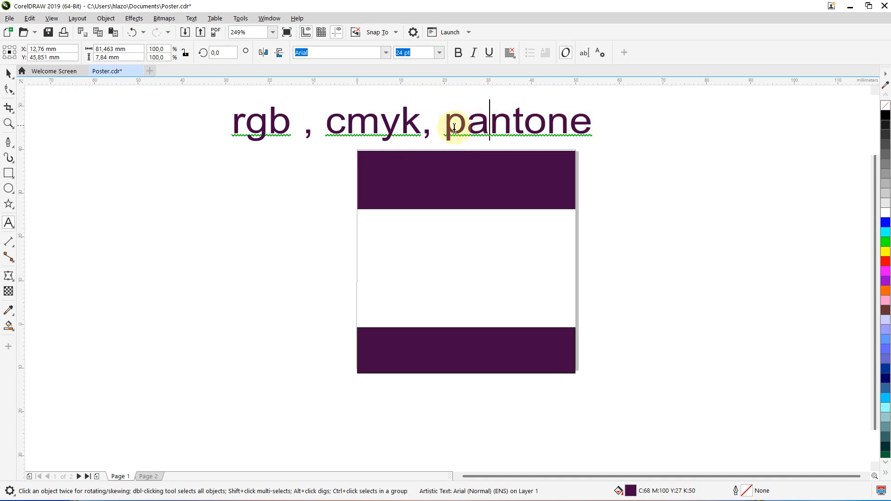
drag(440, 128, 591, 117)
click(9, 73)
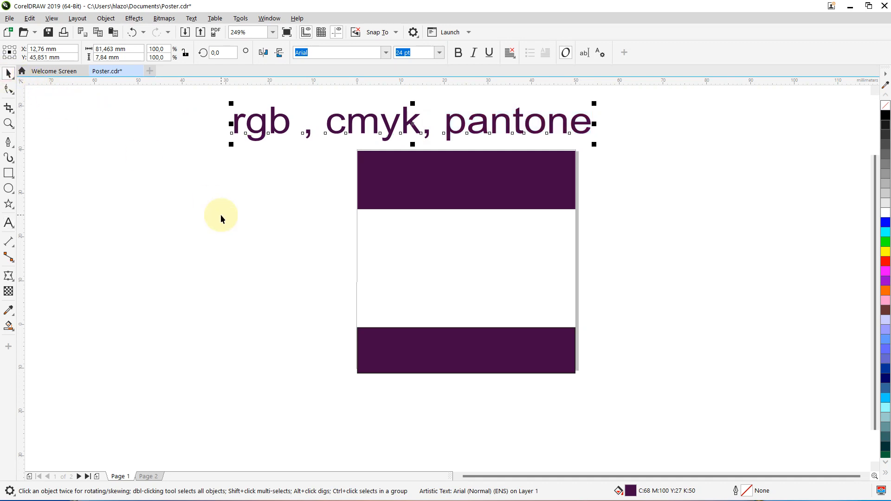
Step: Move the PayPal, Mastercard and BP palette bitmap from Page 2 to Page 1, placing it beside the poster's right edge
click(148, 477)
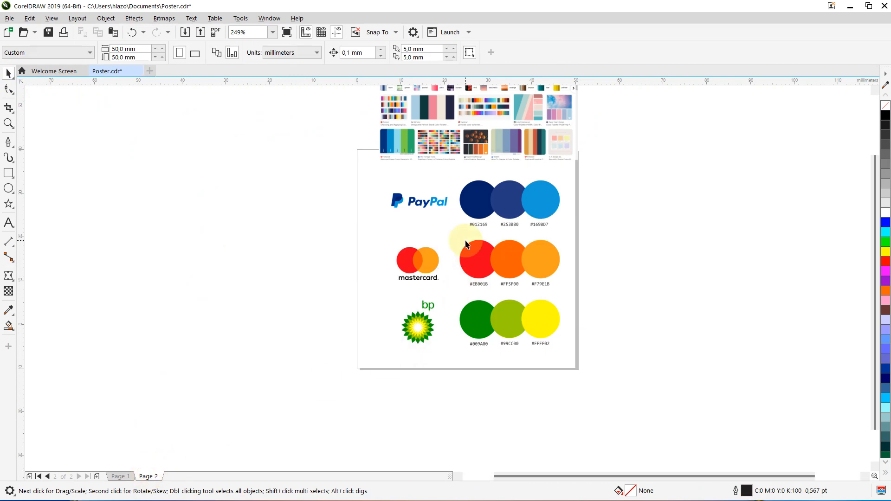
scroll(466, 243, up, 2)
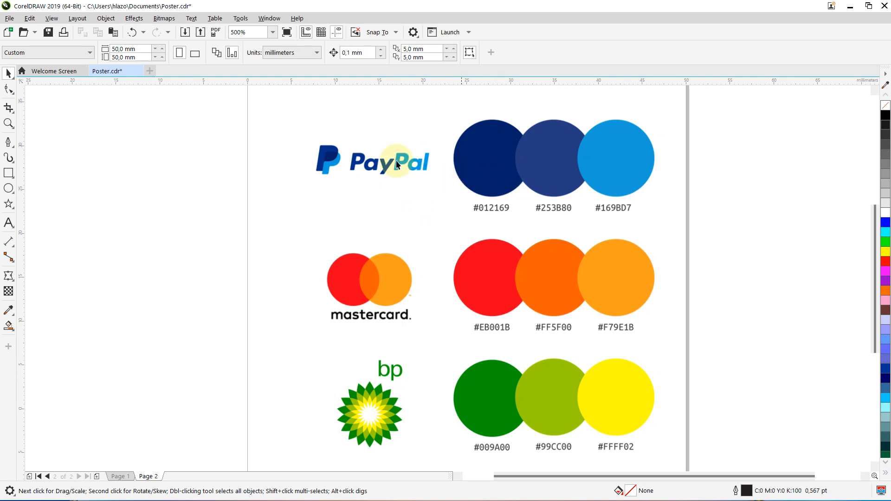
click(385, 161)
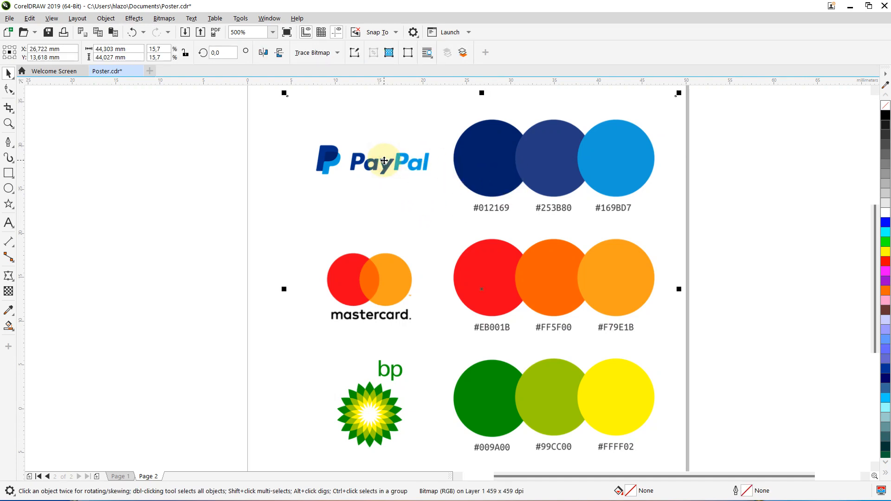
click(125, 476)
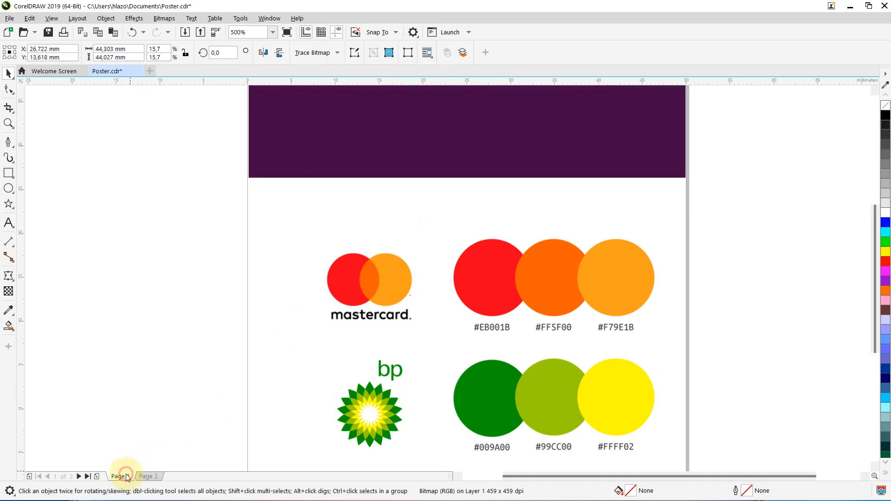
scroll(135, 390, down, 2)
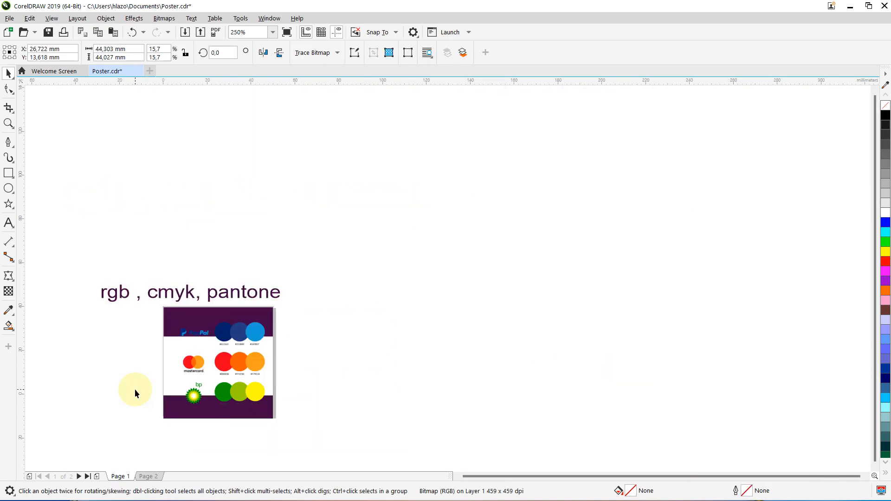
drag(237, 370, 370, 353)
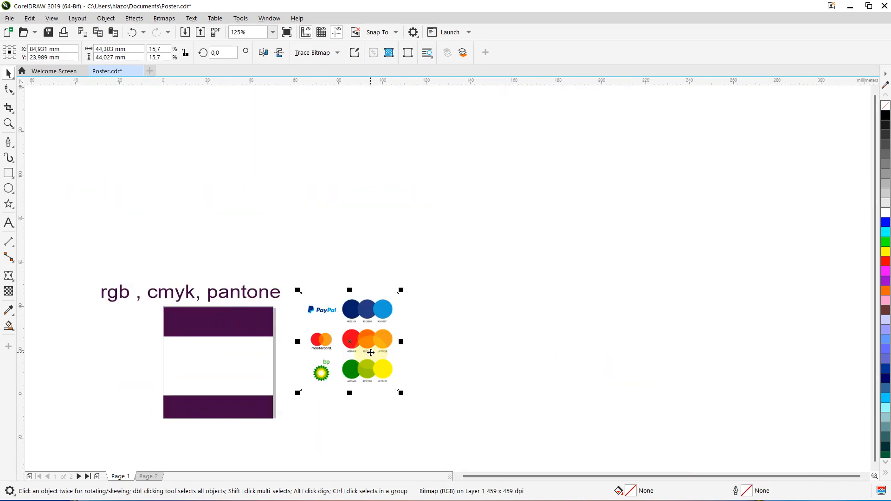
Step: Crop the logo palette bitmap to just the PayPal row, about 42.5 by 14.4 mm
scroll(370, 351, up, 2)
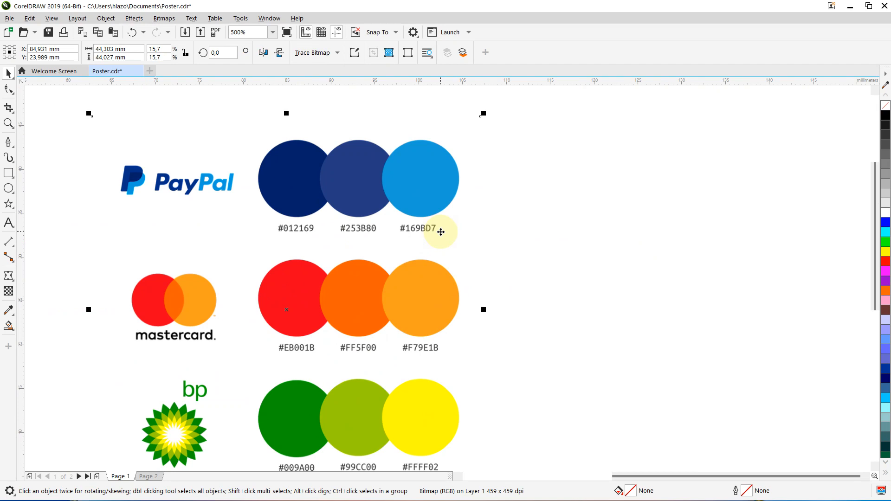
click(9, 108)
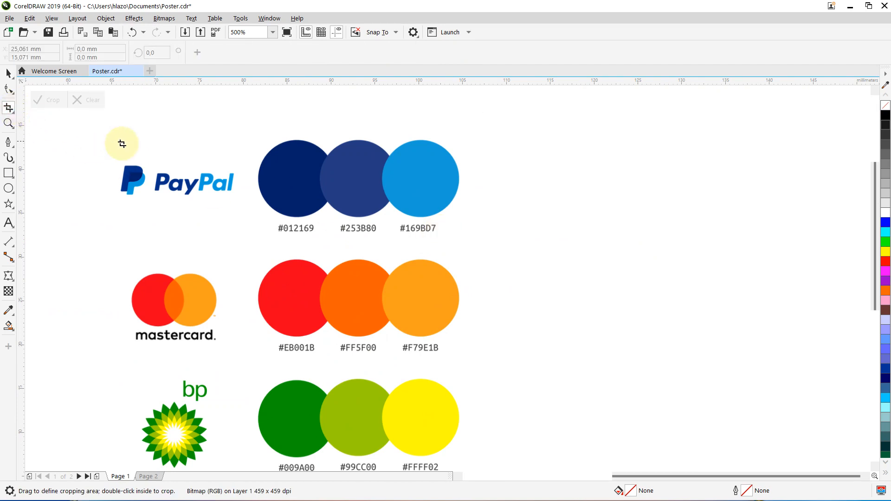
drag(107, 126, 500, 253)
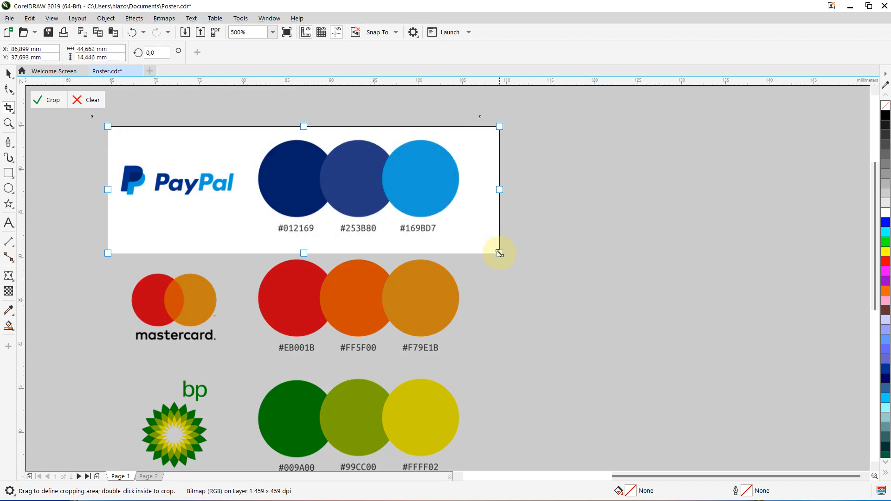
double_click(482, 183)
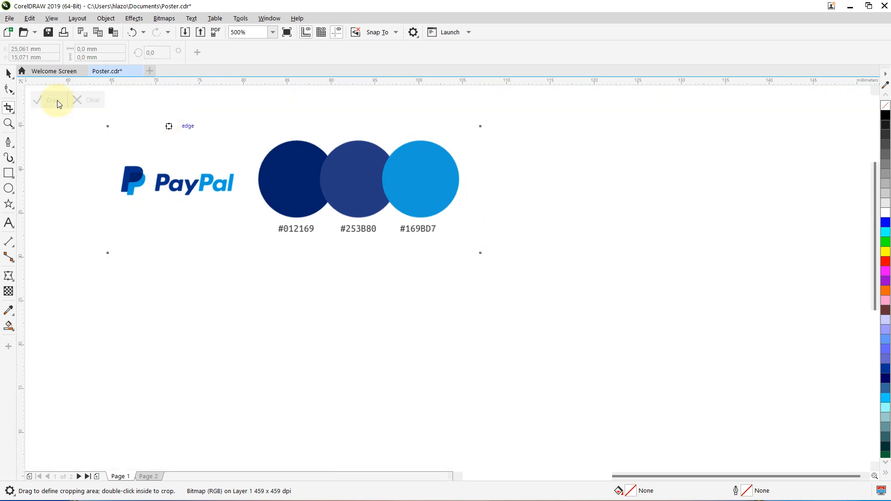
click(8, 74)
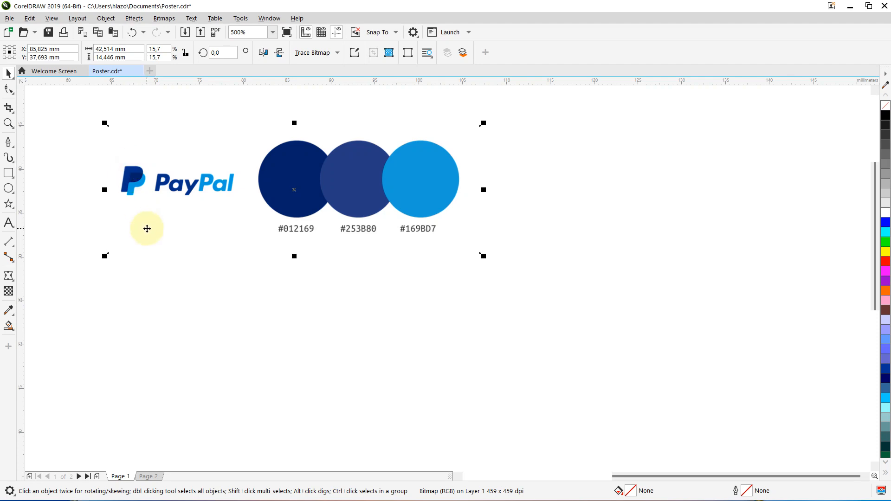
Step: Reposition the cropped PayPal palette image to about X 87 mm, Y 37 mm and deselect it
drag(280, 172, 302, 230)
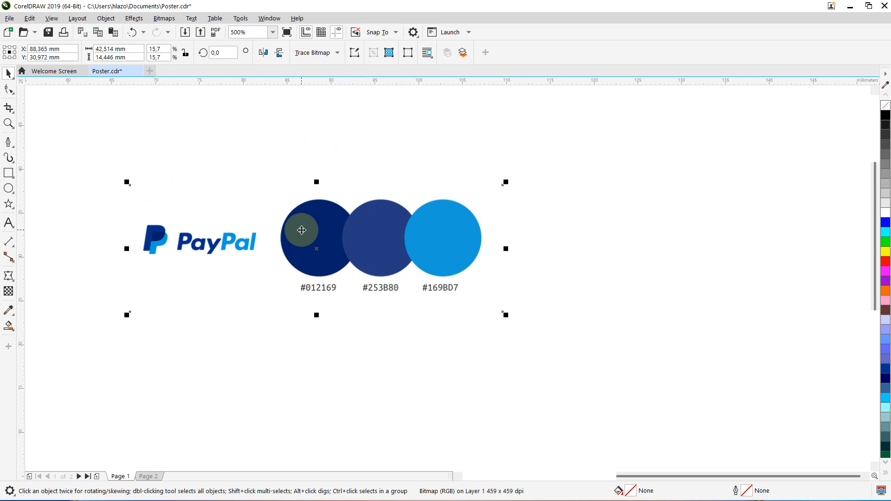
drag(302, 230, 293, 179)
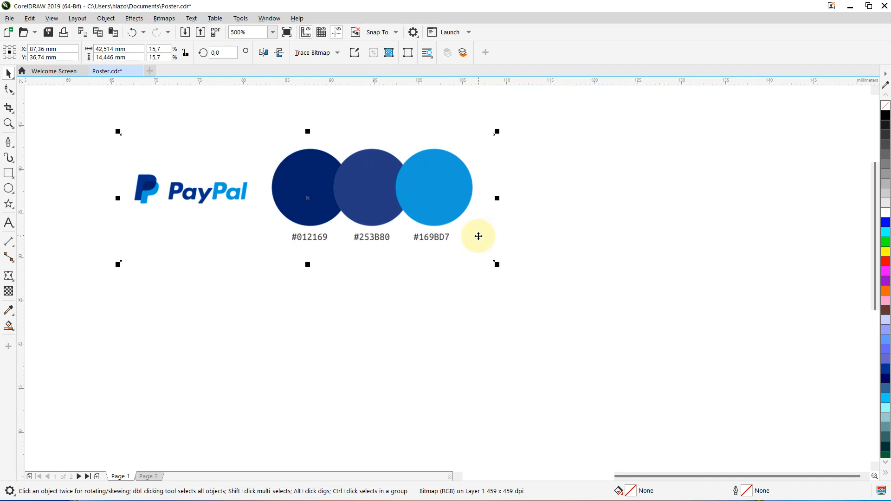
click(332, 332)
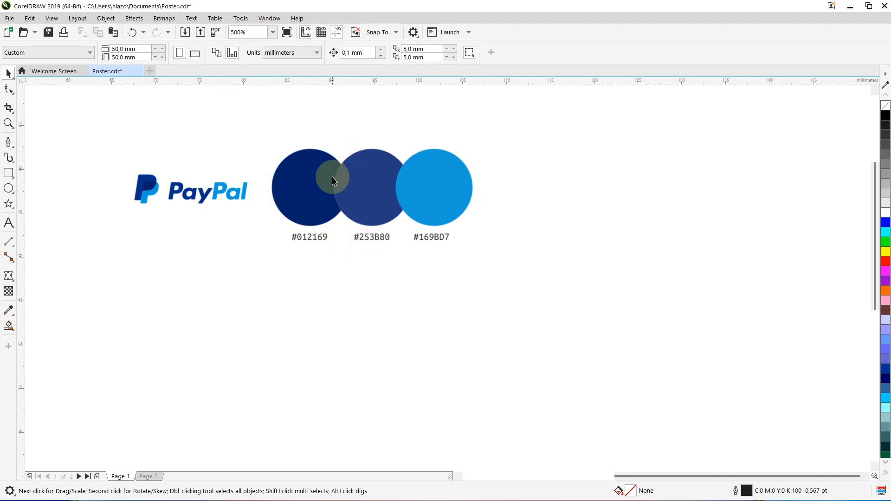
Step: Draw a square of about 8.6 mm below the #012169 circle of the PayPal palette
click(8, 173)
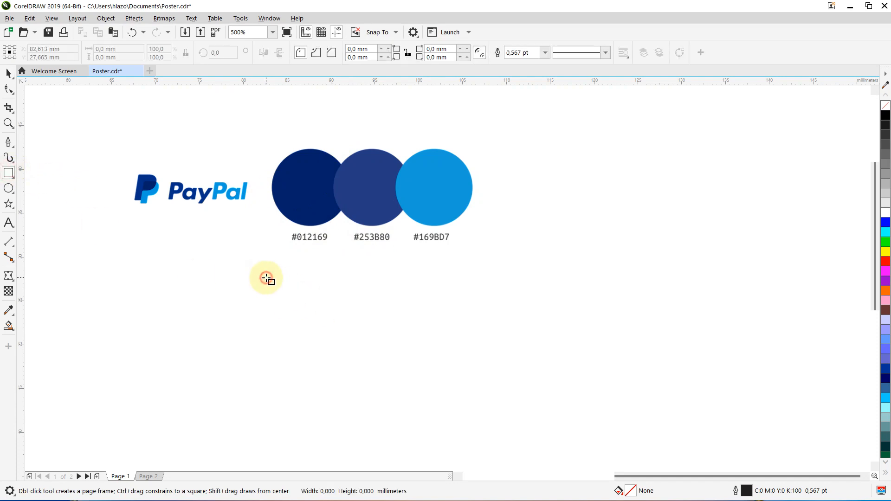
drag(267, 278, 344, 354)
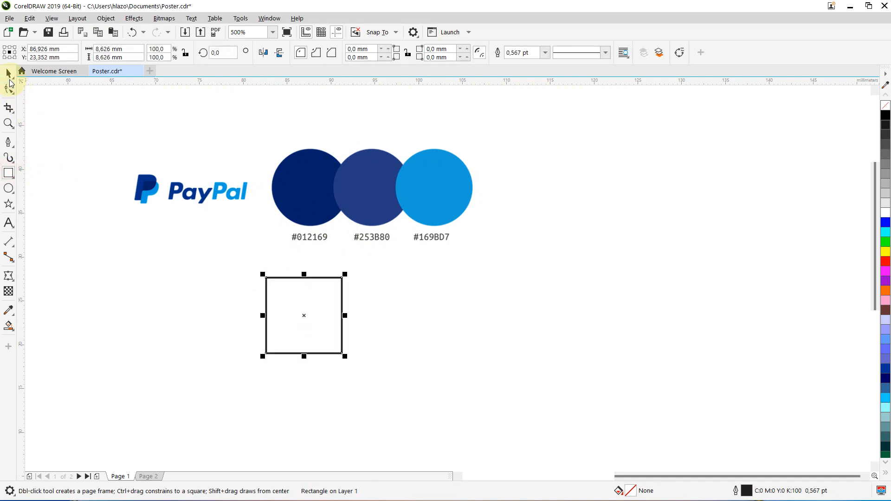
click(8, 73)
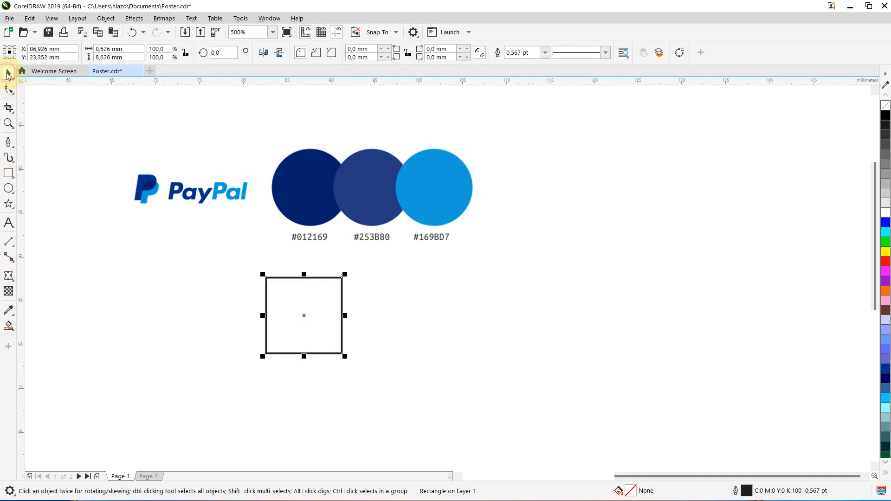
Step: Fill the square with the dark blue sampled from the #012169 circle and remove its outline
click(14, 335)
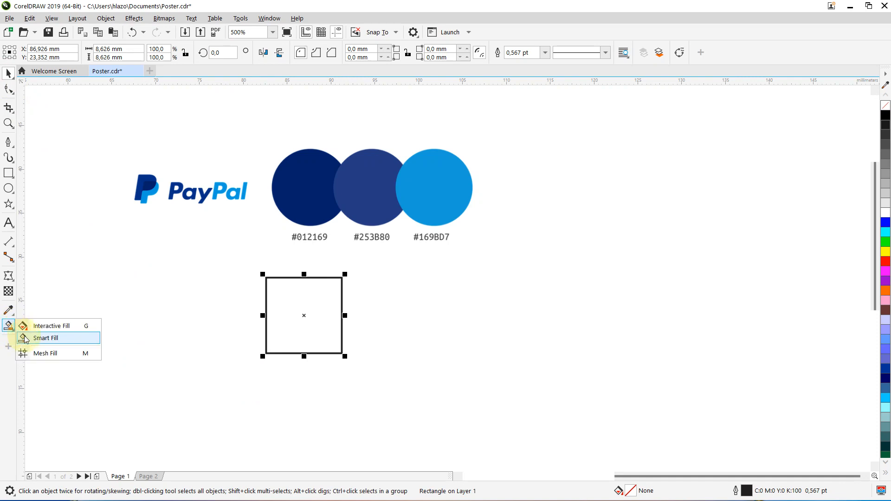
click(11, 313)
click(37, 311)
click(300, 179)
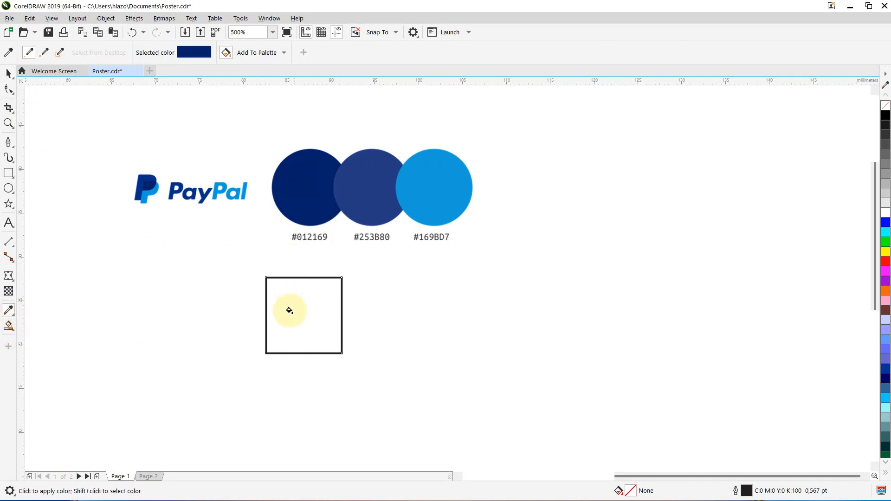
click(290, 315)
click(9, 73)
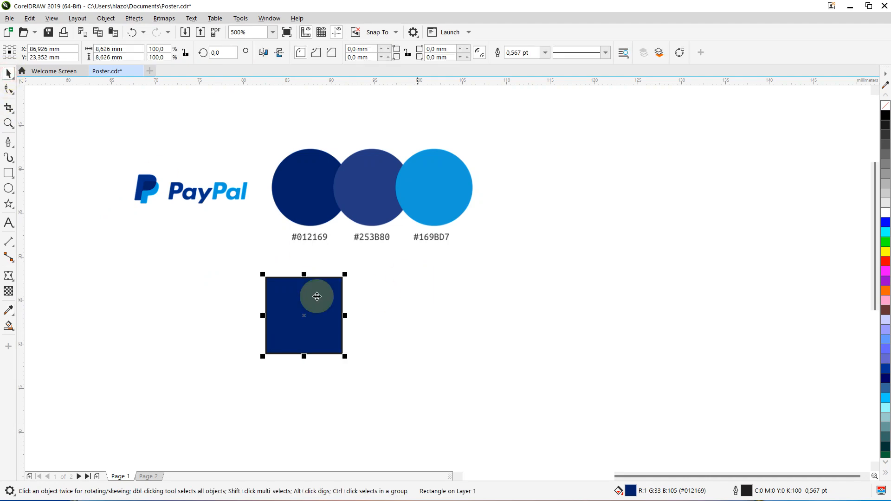
right_click(886, 106)
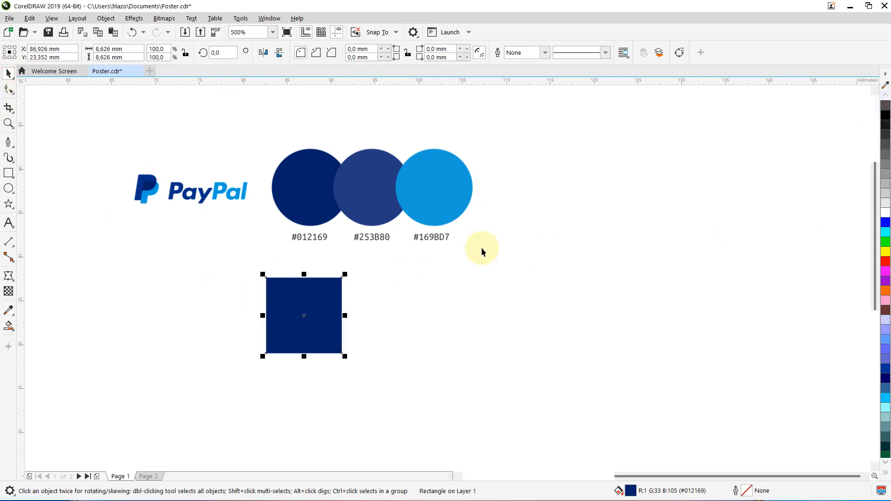
Step: Duplicate the dark blue square, place the copy beside it and fill it with the blue sampled from the #253B80 circle
click(300, 328)
key(ctrl+d)
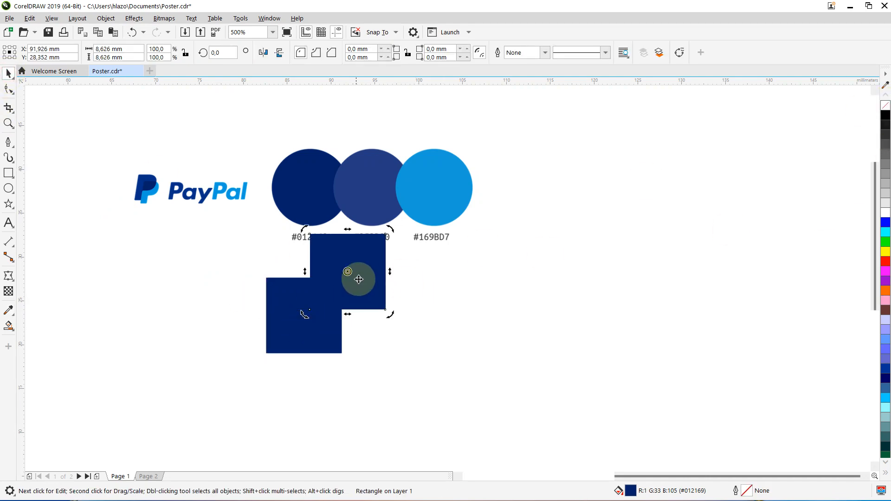
drag(358, 278, 407, 326)
click(8, 310)
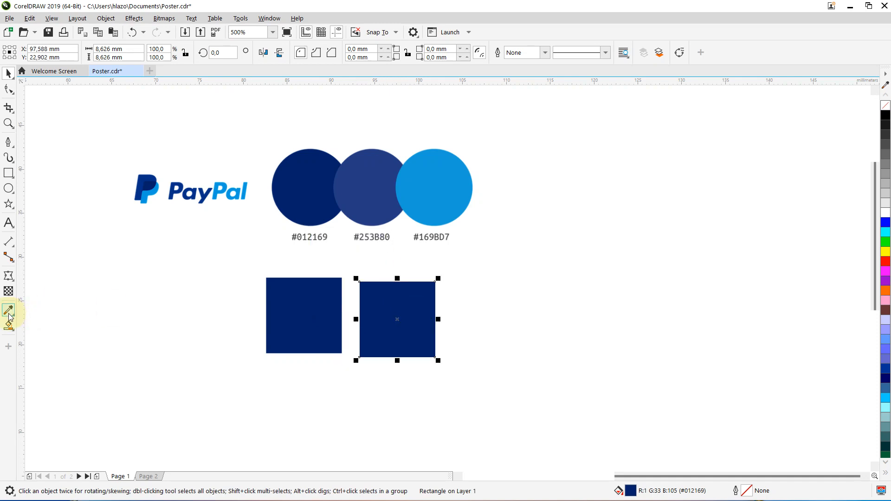
click(364, 175)
click(374, 301)
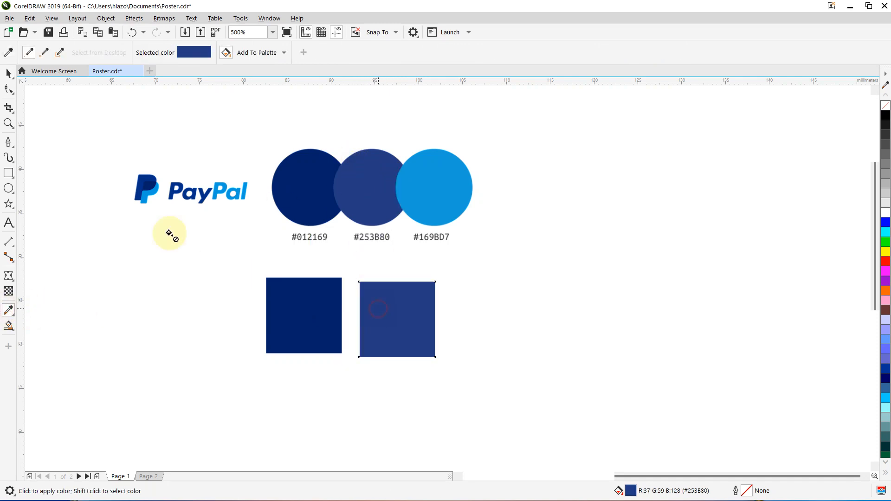
click(8, 73)
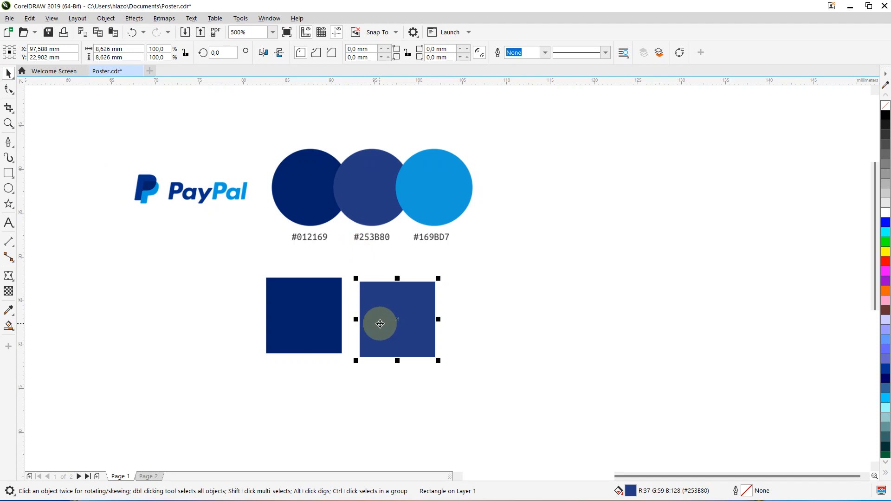
Step: Duplicate the #253B80 square, place the copy beside it and fill it with the light blue sampled from the #169BD7 circle
key(ctrl+d)
drag(414, 282, 481, 344)
click(5, 313)
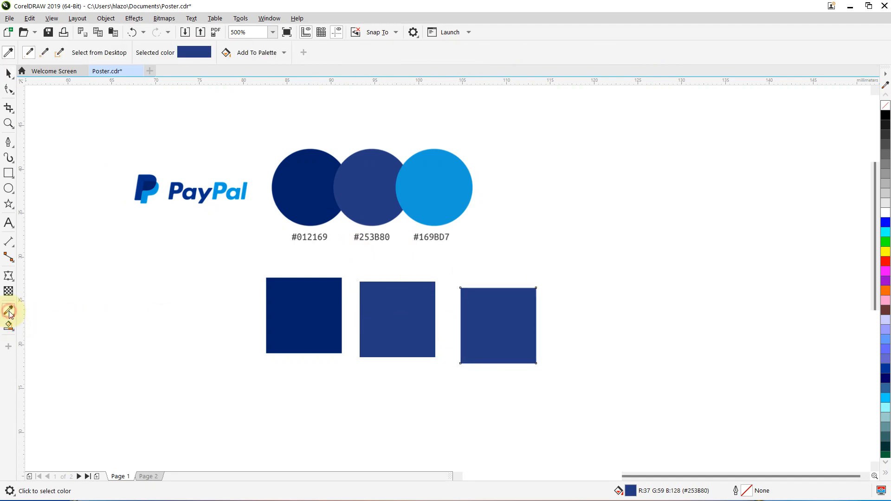
click(448, 188)
click(492, 328)
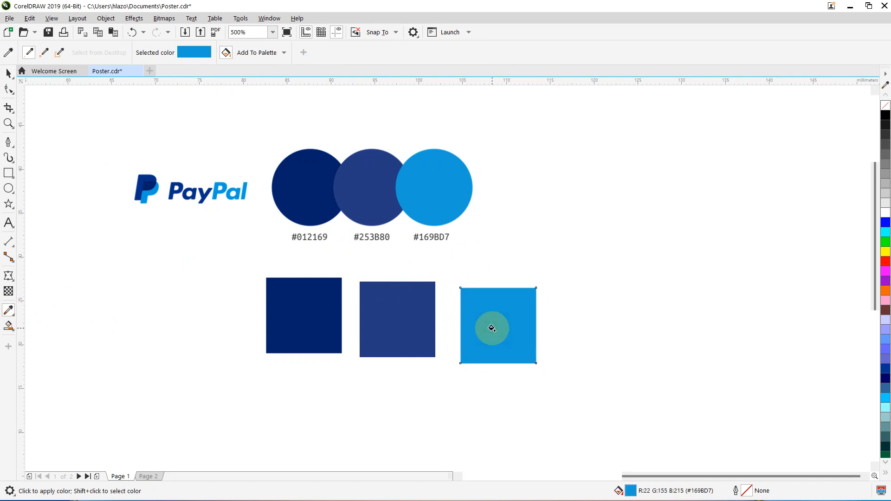
click(8, 73)
Step: Move the PayPal palette image up and to the right, and align the three squares by their top edges
drag(177, 261, 252, 204)
click(237, 285)
drag(218, 261, 564, 366)
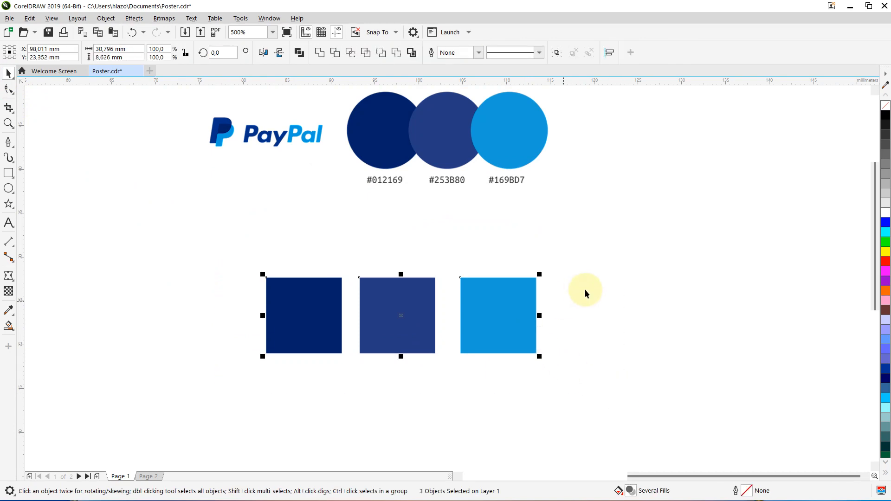
Step: Move the light blue square closer to the middle square, to about X 107.2 mm, Y 23.5 mm, and deselect it
mouse_move(529, 294)
mouse_down()
mouse_move(508, 299)
mouse_move(517, 295)
mouse_up()
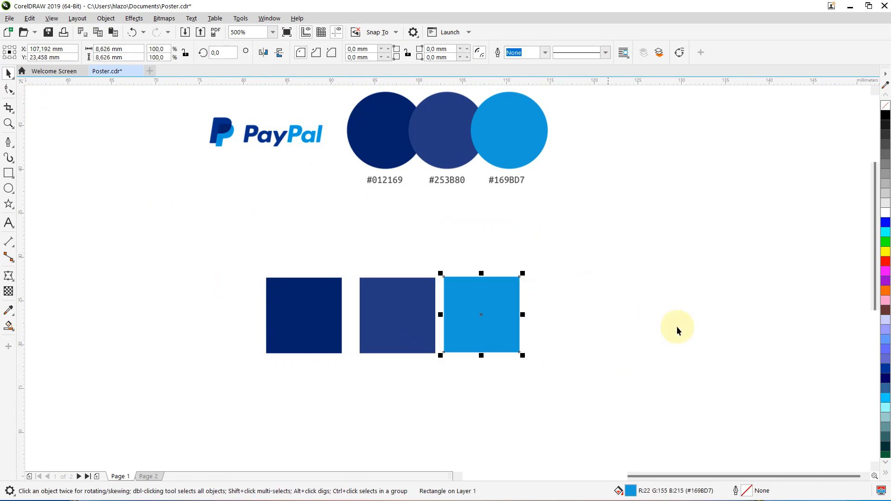
click(679, 326)
click(455, 316)
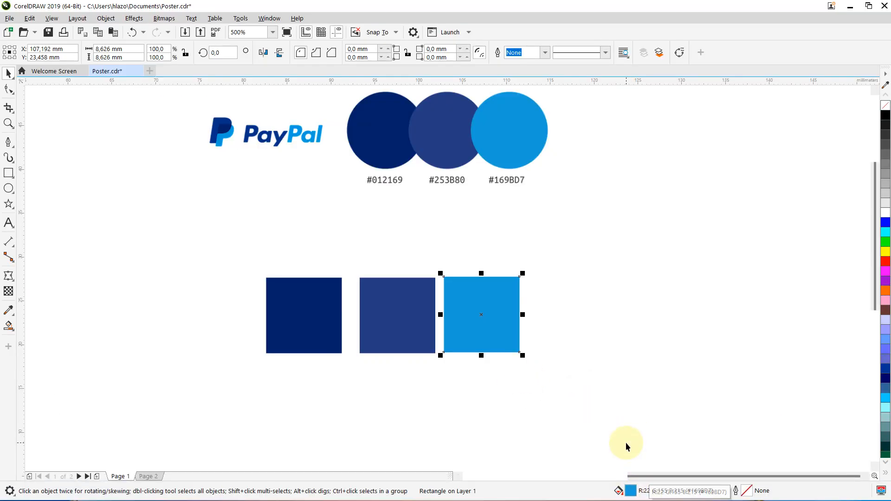
click(557, 273)
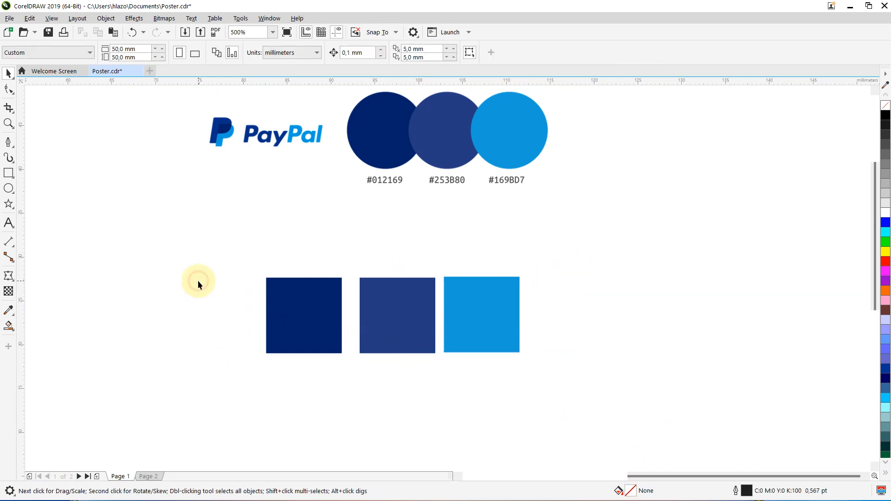
Step: Move the three squares up under the PayPal logo and nudge the middle square left, leaving a narrow gap beside the dark blue square
drag(195, 252, 622, 444)
drag(474, 293, 391, 270)
click(324, 291)
key(Left)
key(Left)
key(Left)
key(Left)
key(Left)
key(Left)
key(Left)
key(Left)
key(Left)
key(Left)
key(Left)
key(Left)
key(Left)
key(Left)
key(Left)
key(Left)
key(Left)
key(Left)
key(Left)
key(Left)
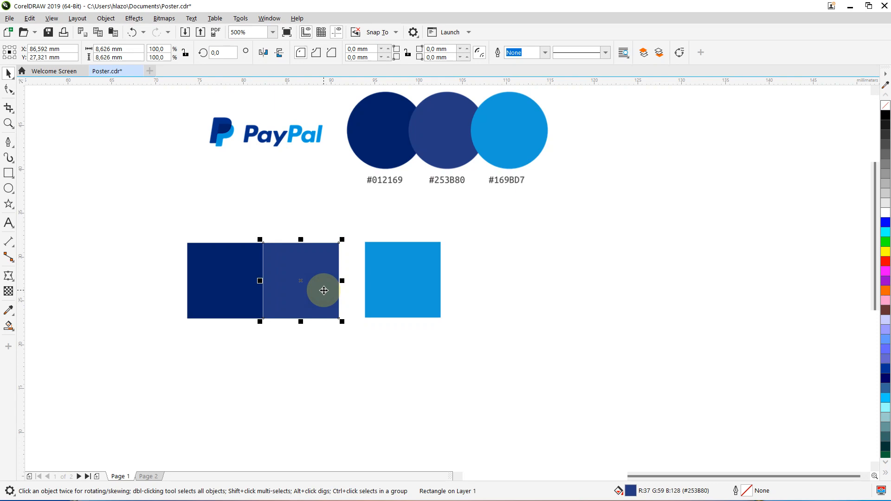
key(Right)
key(Right)
Step: Nudge the light blue square left to about X 95.5 mm and the middle square to about X 86.7 mm for narrow even gaps
click(391, 281)
click(391, 281)
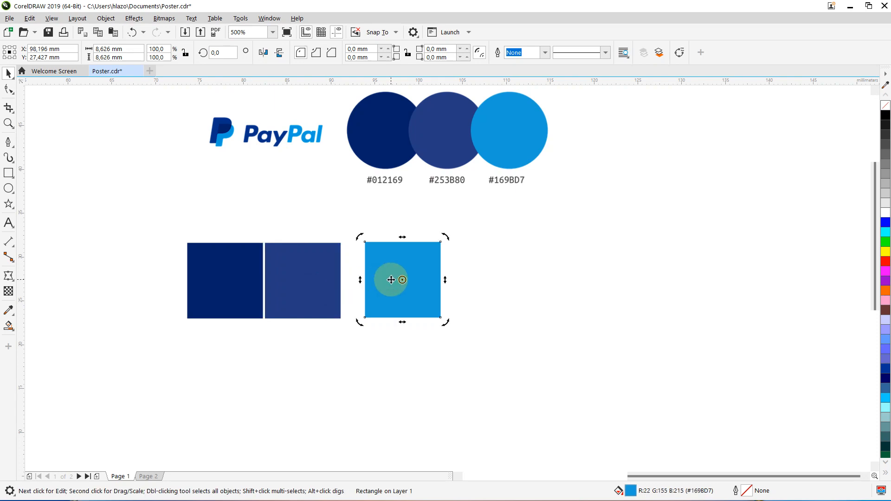
key(Left)
key(Left)
key(Left)
key(Left)
key(Left)
key(Left)
key(Left)
key(Left)
key(Left)
key(Left)
key(Left)
key(Left)
key(Left)
key(Left)
key(Left)
key(Left)
key(Left)
key(Left)
key(Left)
key(Left)
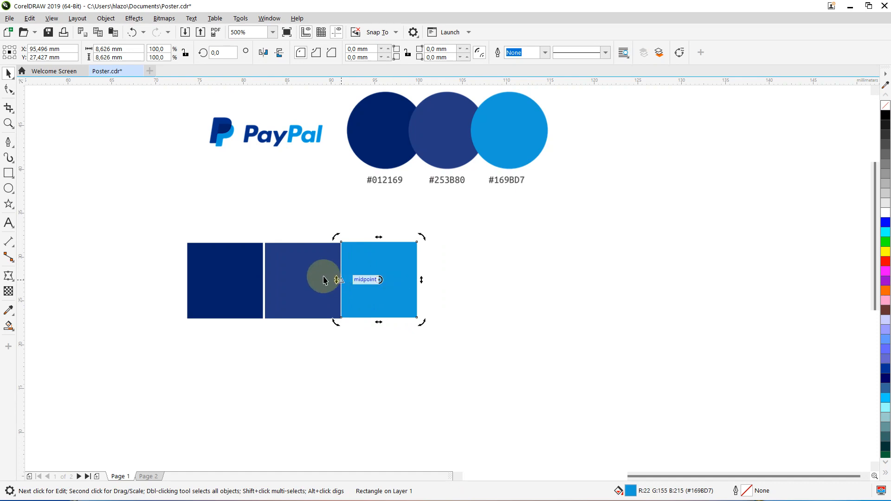
click(305, 275)
click(305, 274)
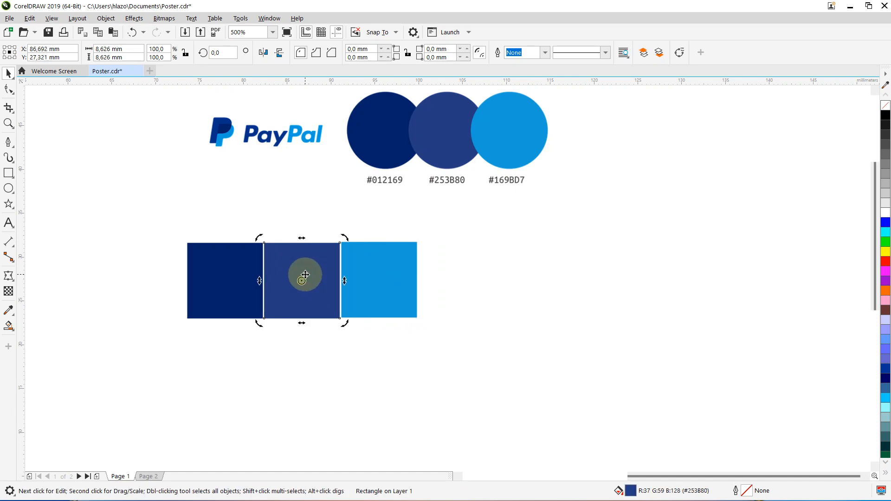
click(442, 357)
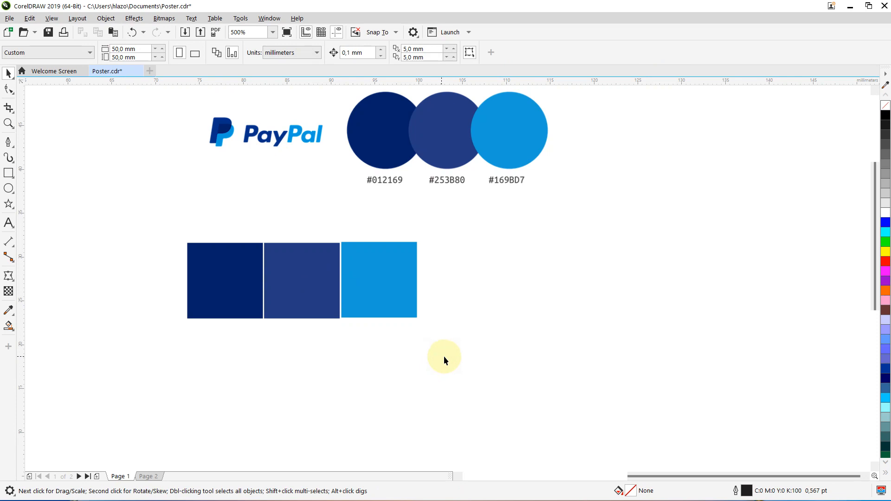
Step: Shrink the three squares together to about 4.1 mm high and position them at about X 89.3 mm, Y 28.9 mm
drag(472, 364, 147, 196)
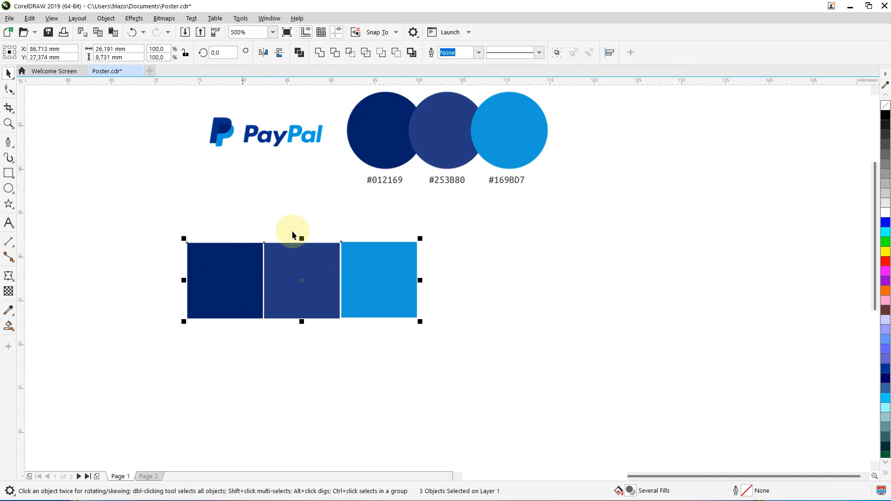
drag(302, 238, 325, 268)
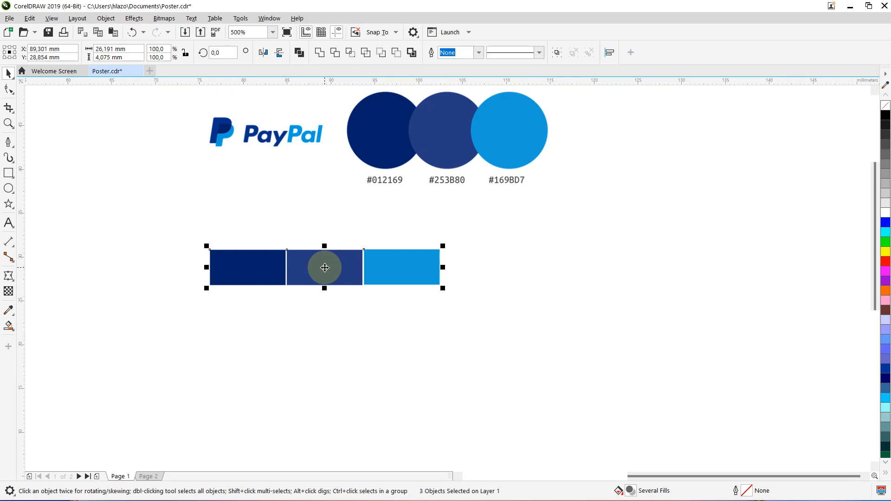
click(376, 320)
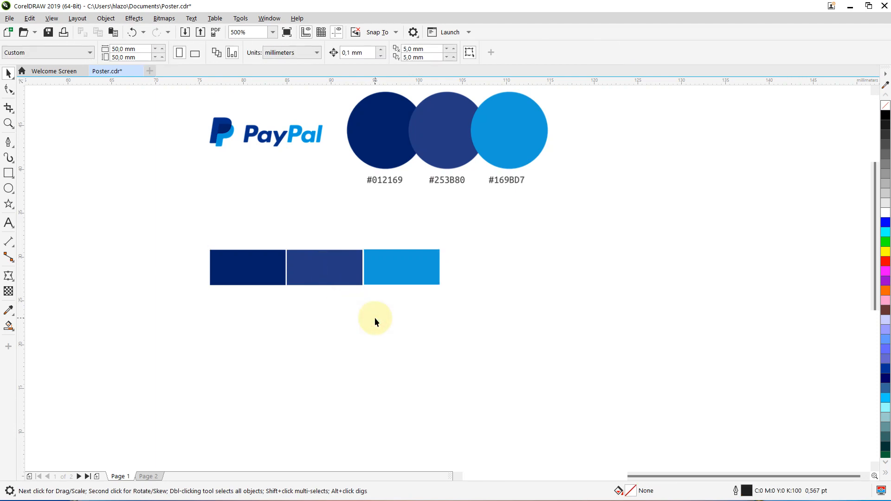
click(398, 274)
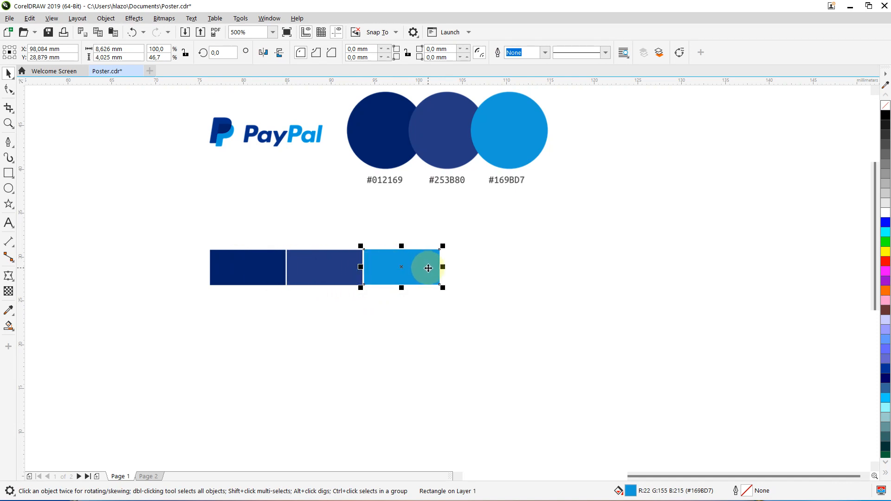
click(513, 277)
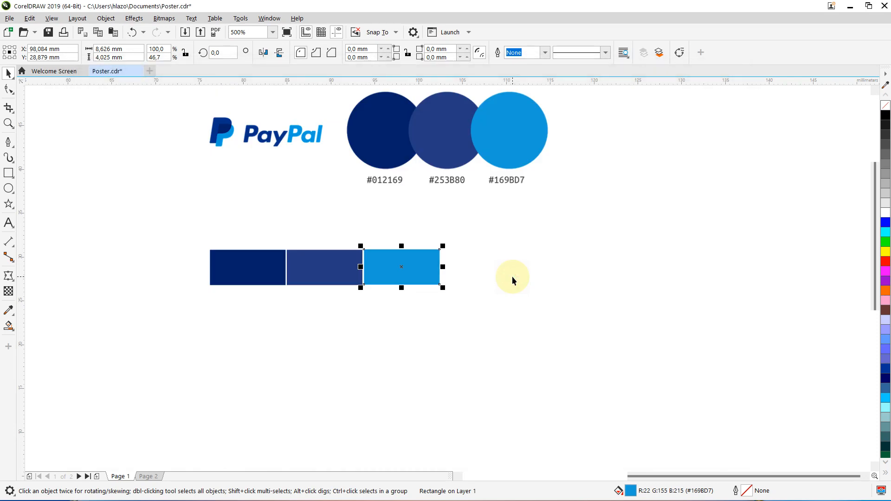
click(513, 277)
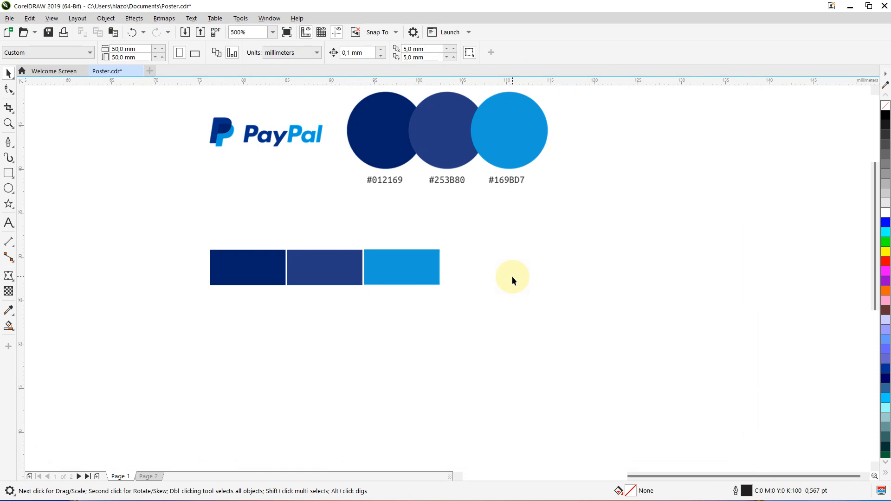
click(395, 269)
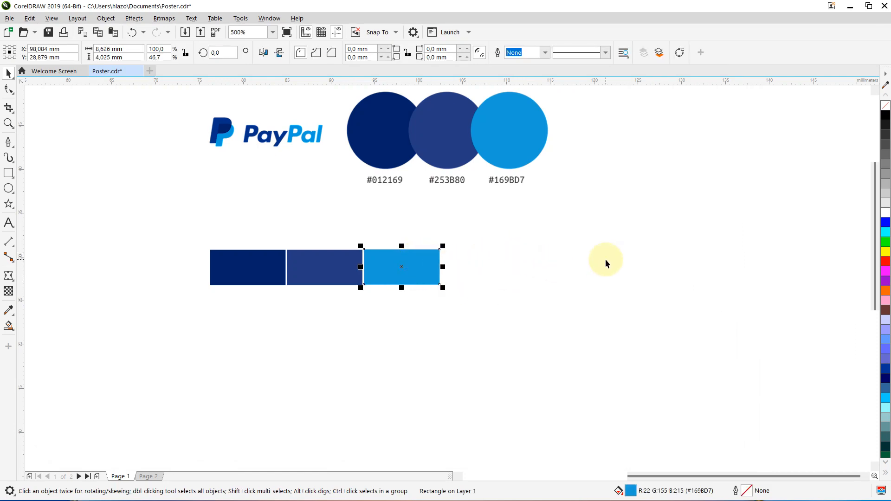
click(478, 272)
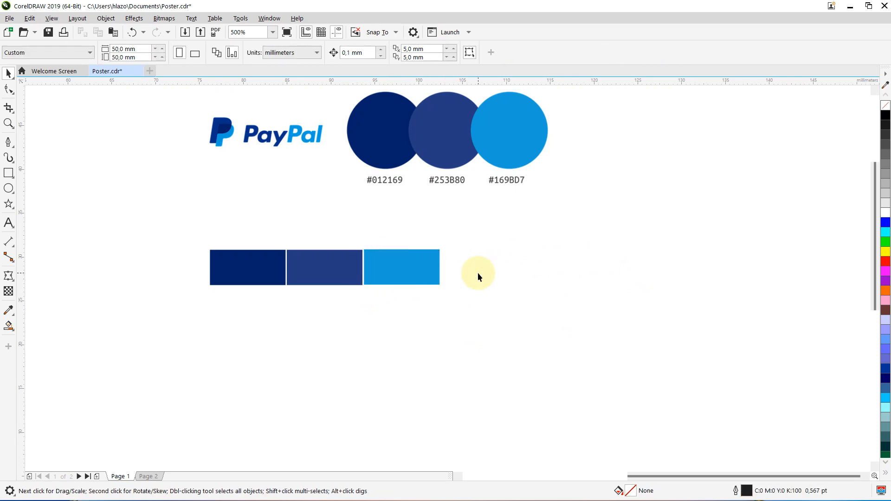
click(383, 265)
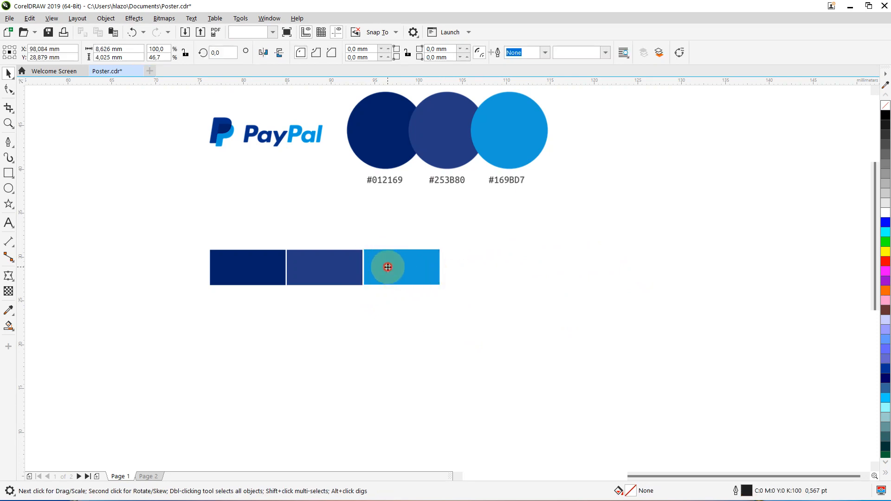
drag(505, 304, 151, 223)
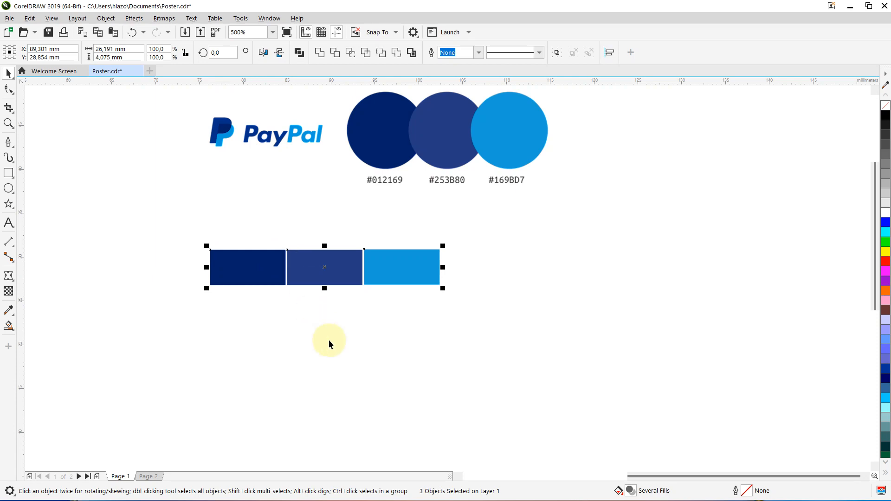
click(336, 353)
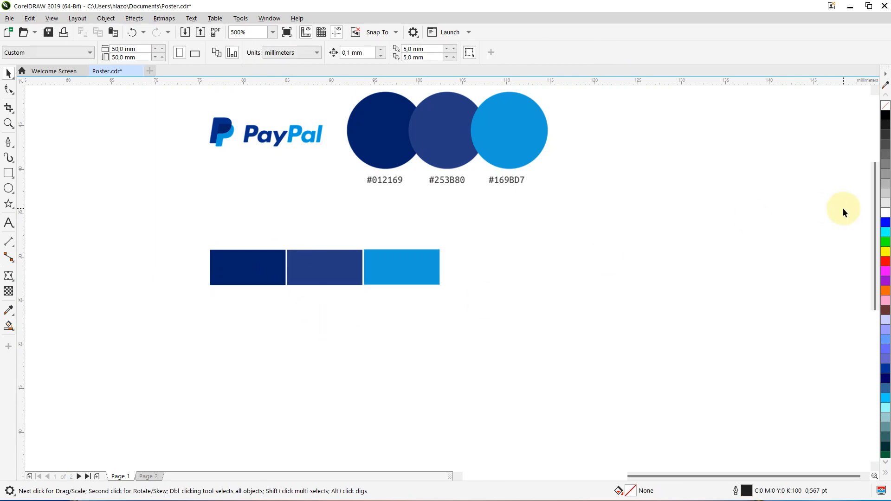
Step: Show all the colour palettes of the Spot palette library beside the drawing area, leaving the document's default object properties unchanged
click(268, 18)
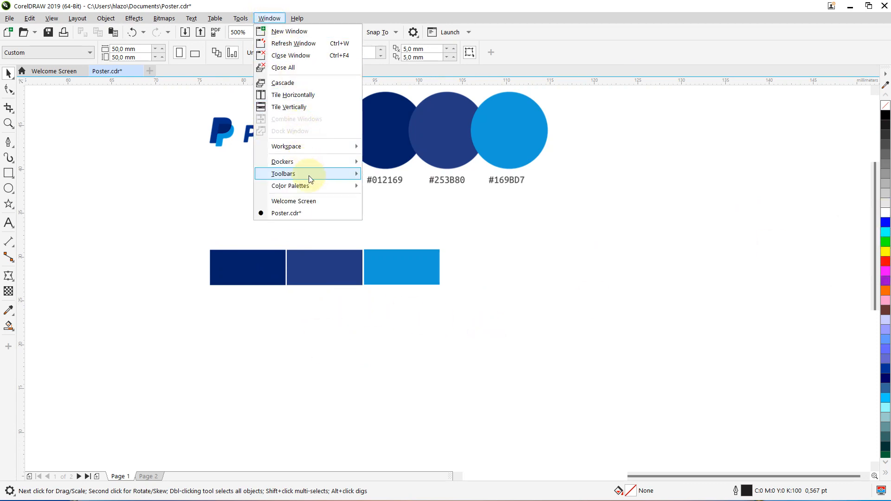
mouse_move(310, 186)
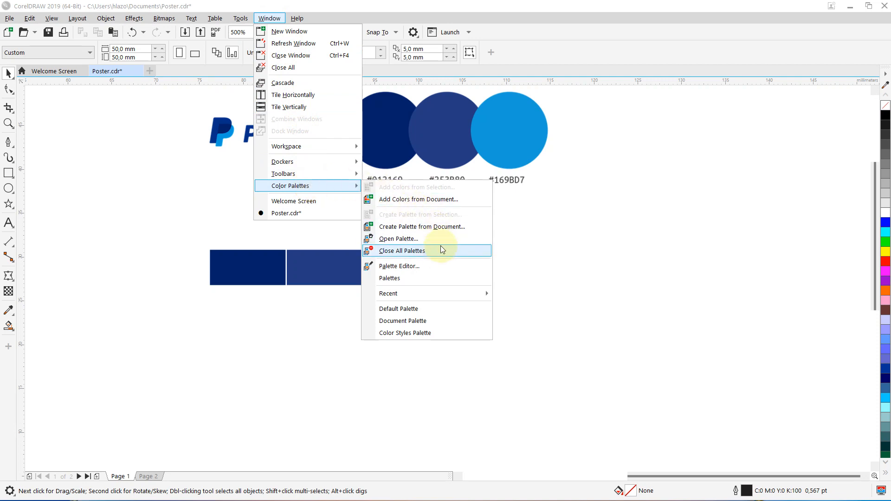
click(395, 279)
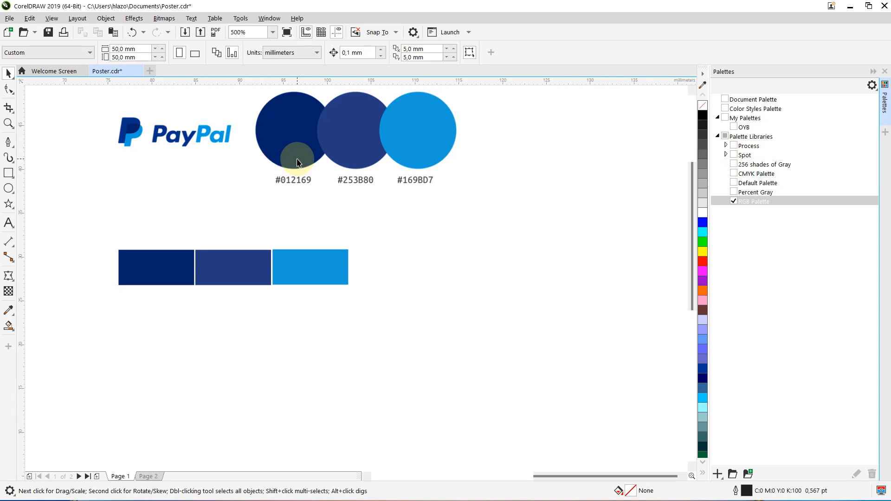
click(735, 158)
click(735, 157)
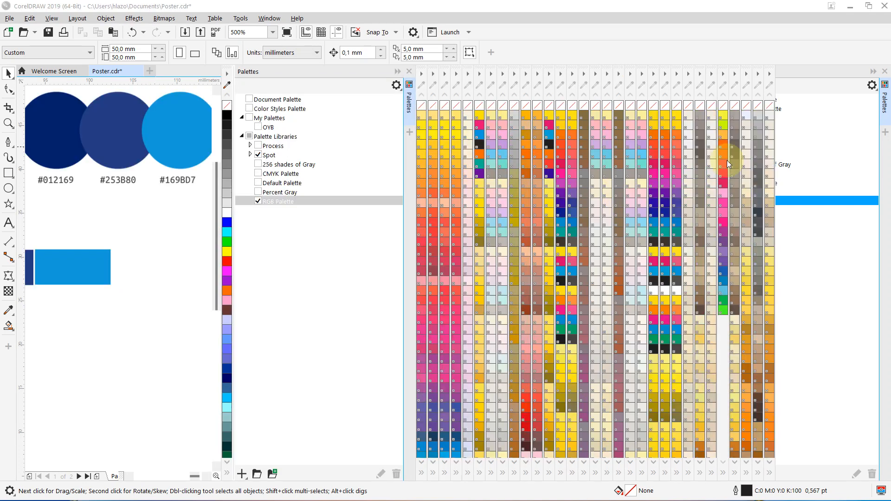
click(727, 160)
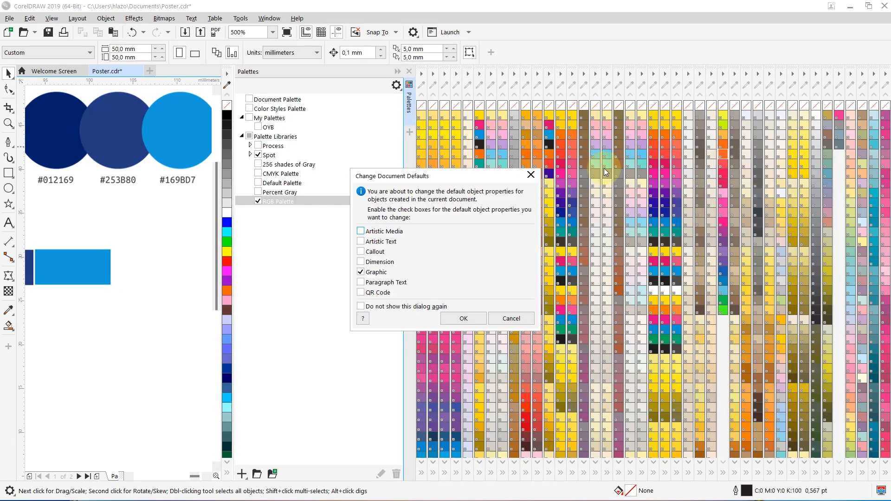
click(531, 176)
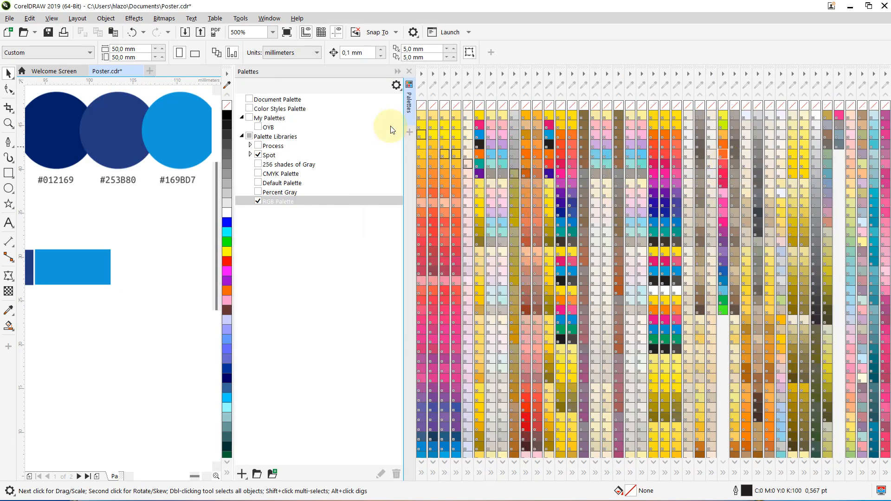
click(409, 72)
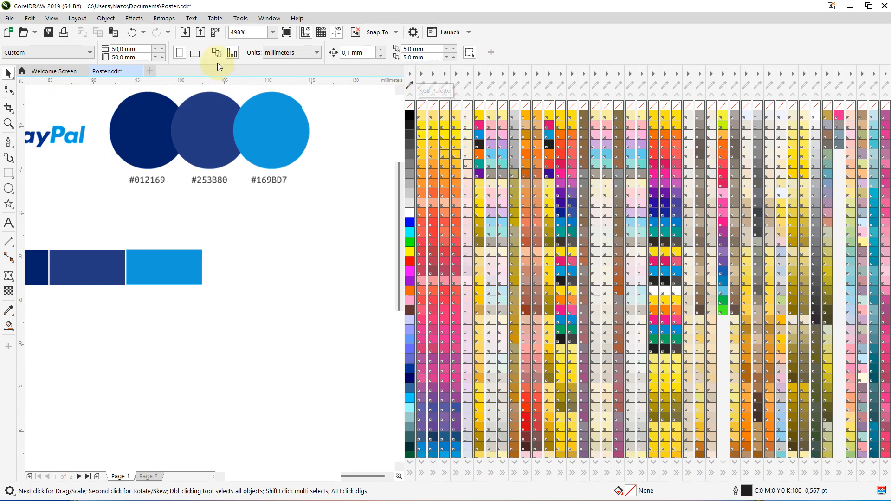
Step: Create a new one-page A4 document, Untitled-1, in CMYK colour mode at 300 dpi
click(151, 70)
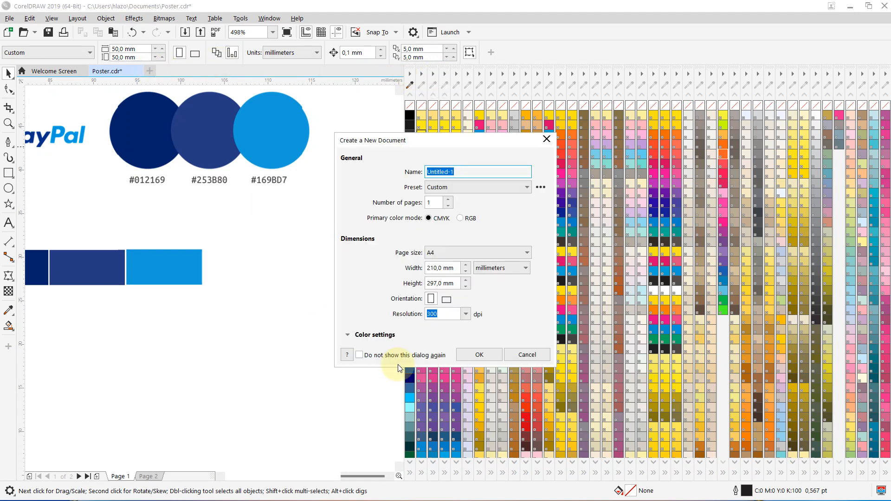
click(480, 355)
click(194, 150)
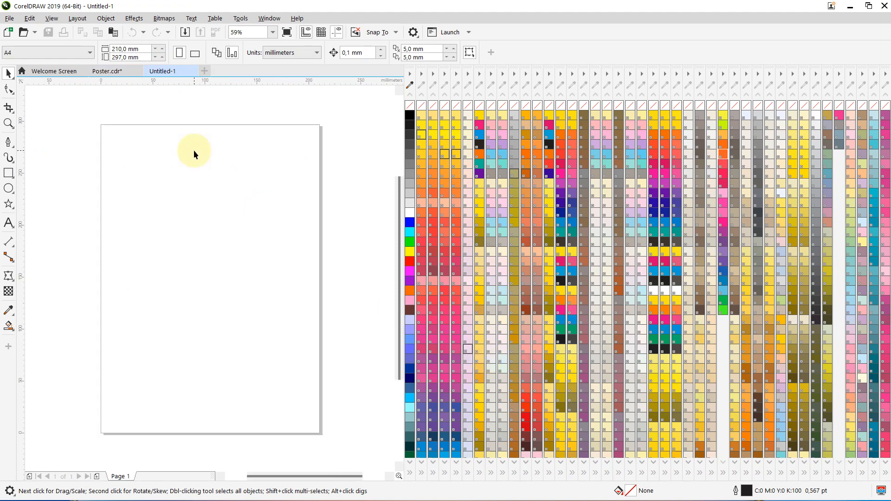
Step: Return to the Poster.cdr document and clear all the colour palettes from beside the drawing area
click(116, 71)
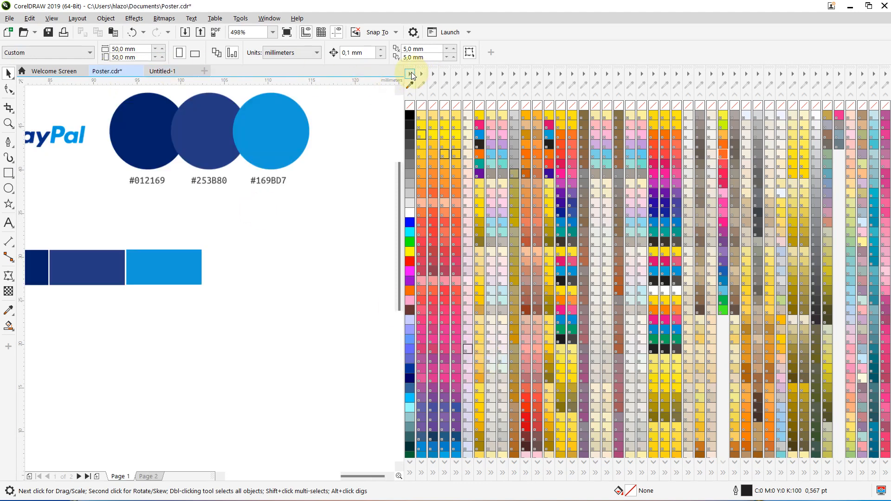
click(411, 75)
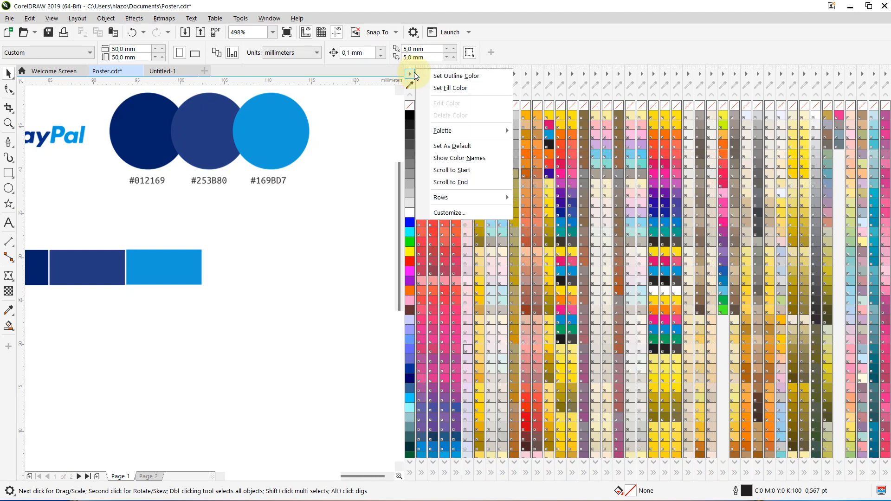
click(362, 166)
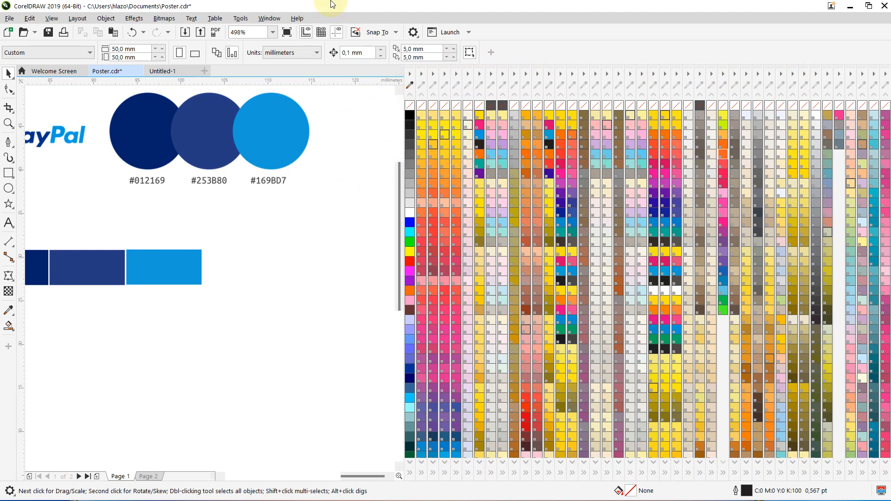
mouse_move(348, 4)
click(499, 8)
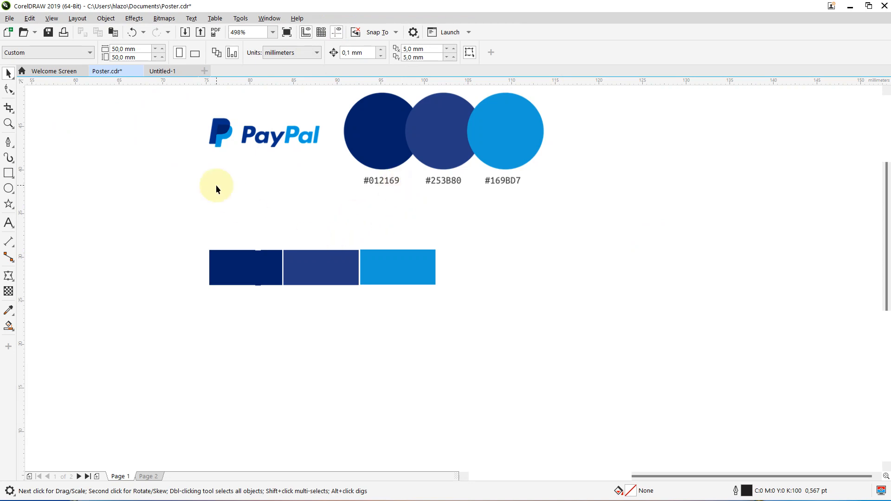
click(269, 19)
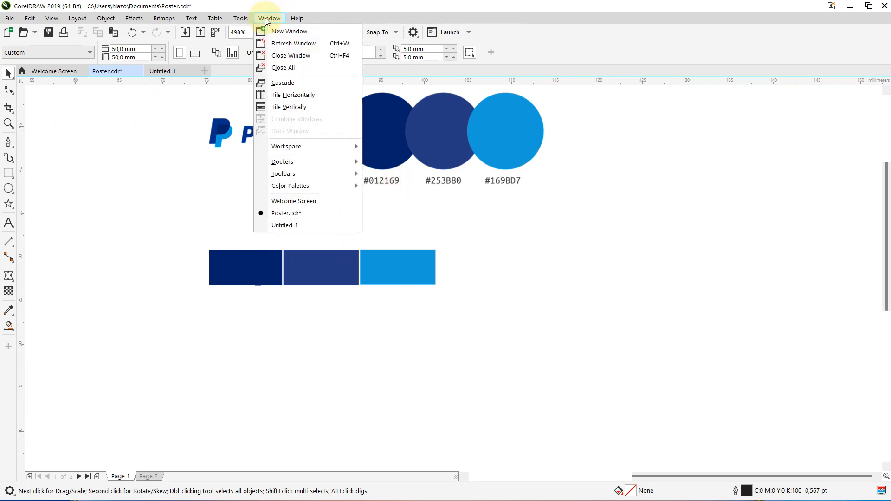
click(167, 193)
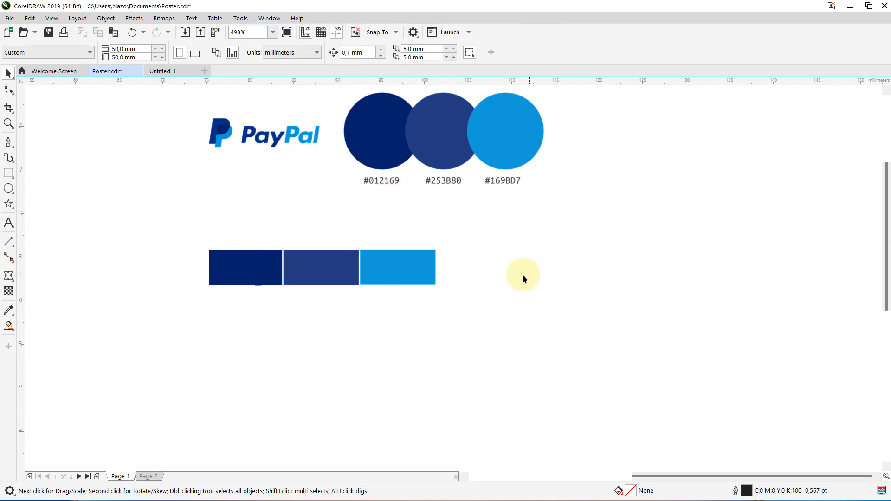
drag(130, 229, 427, 314)
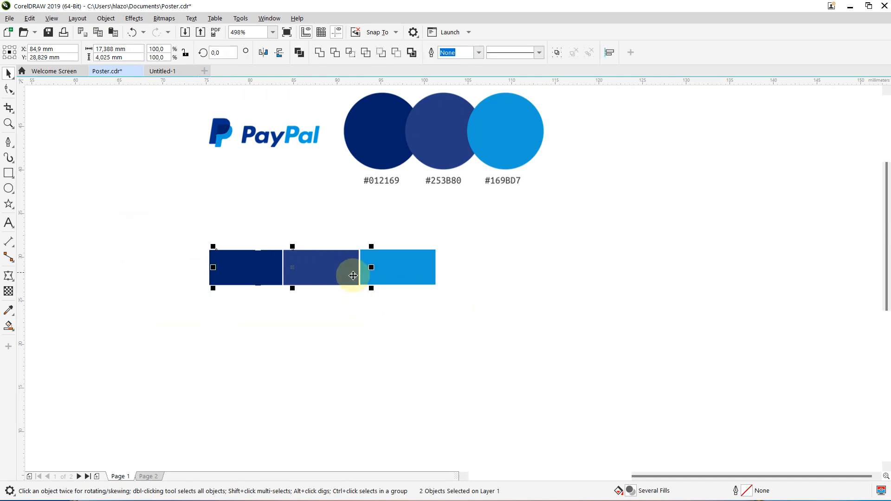
drag(157, 227, 499, 325)
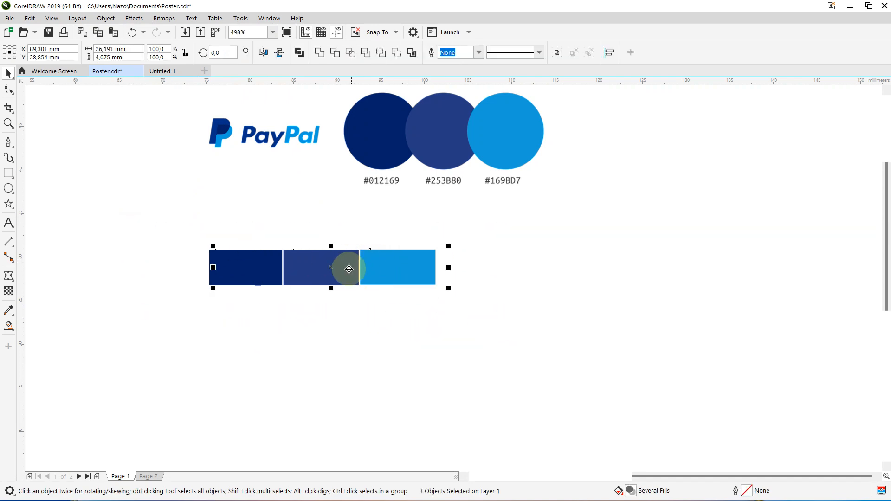
click(137, 175)
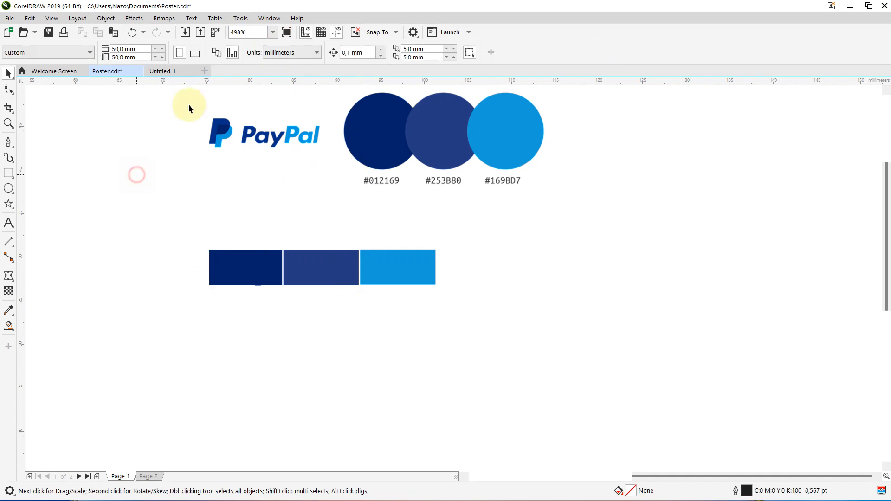
Step: Open the Palettes docker in the poster document
click(267, 19)
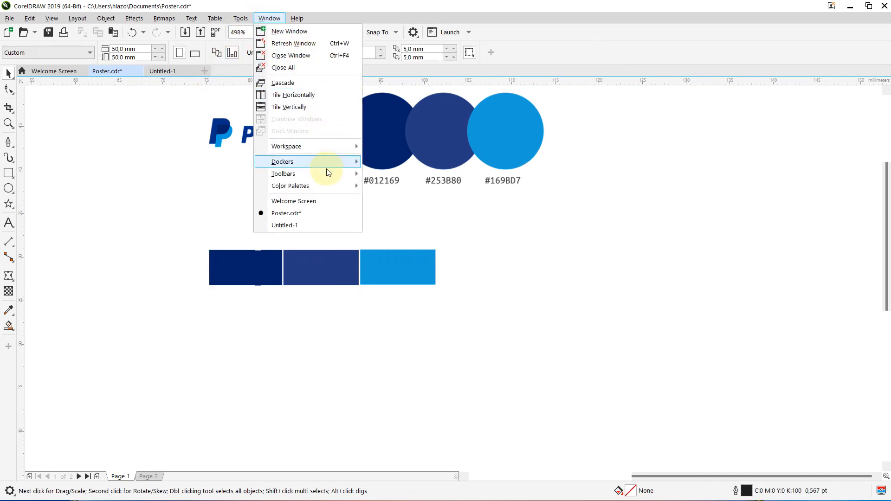
mouse_move(328, 188)
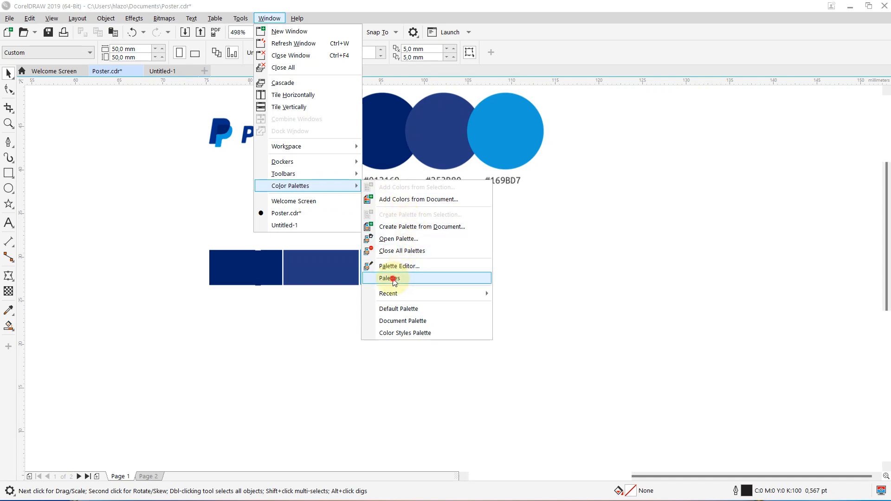
click(392, 278)
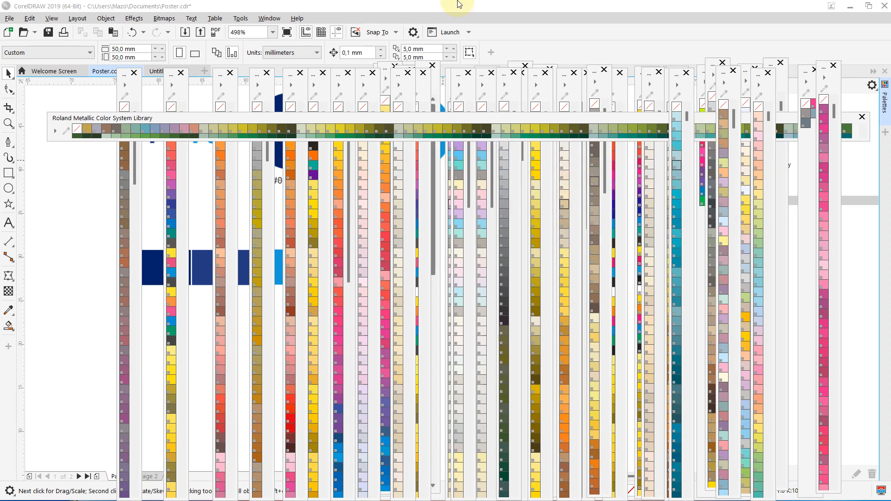
mouse_move(462, 5)
click(496, 7)
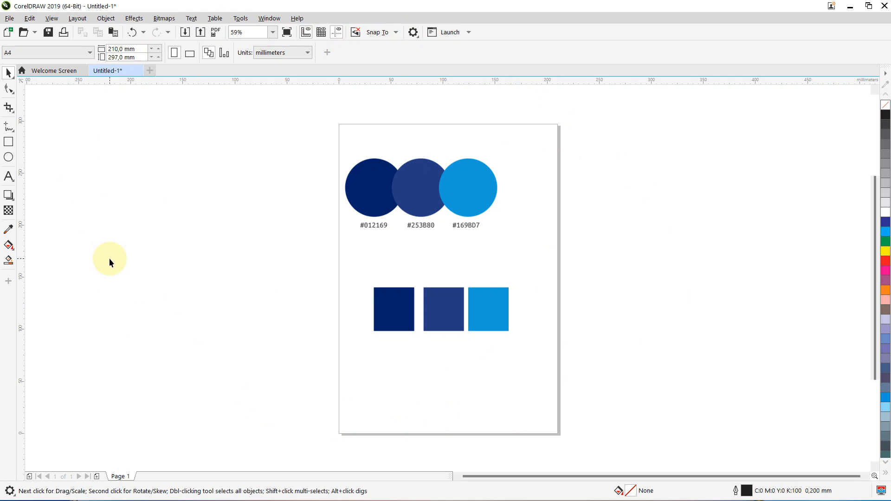
Step: Check the list of available workspaces for the one currently in use
click(264, 19)
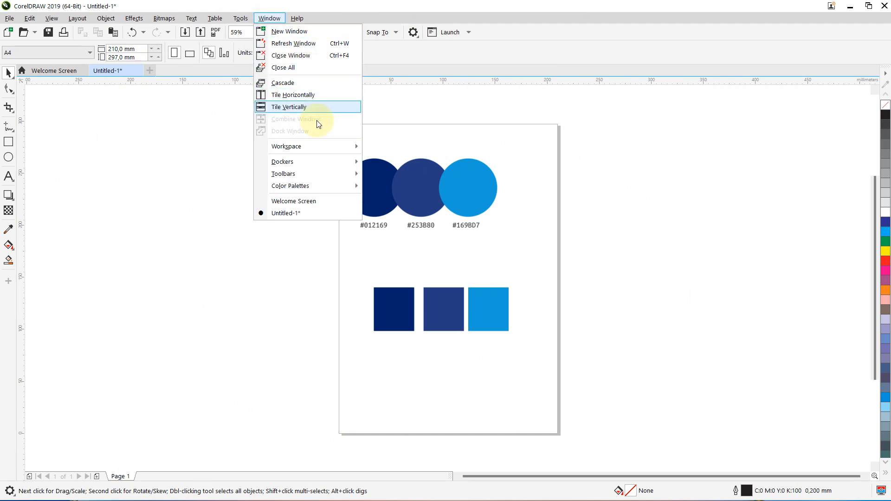
mouse_move(302, 145)
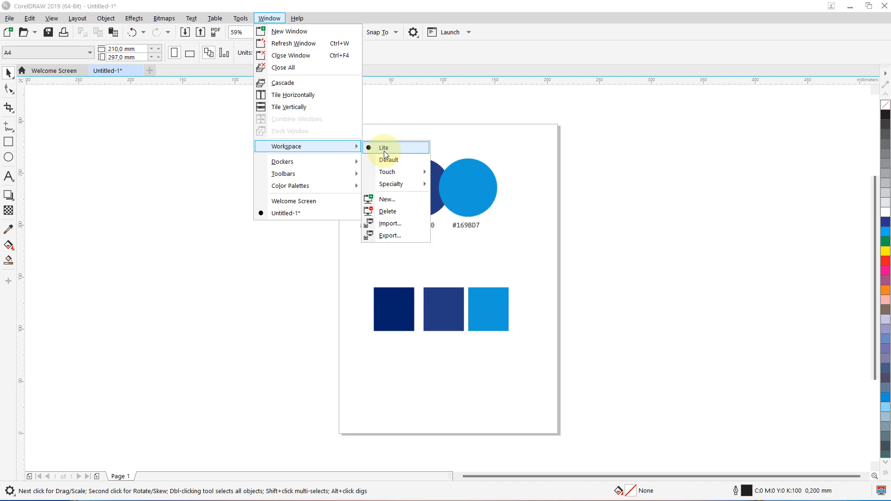
click(573, 152)
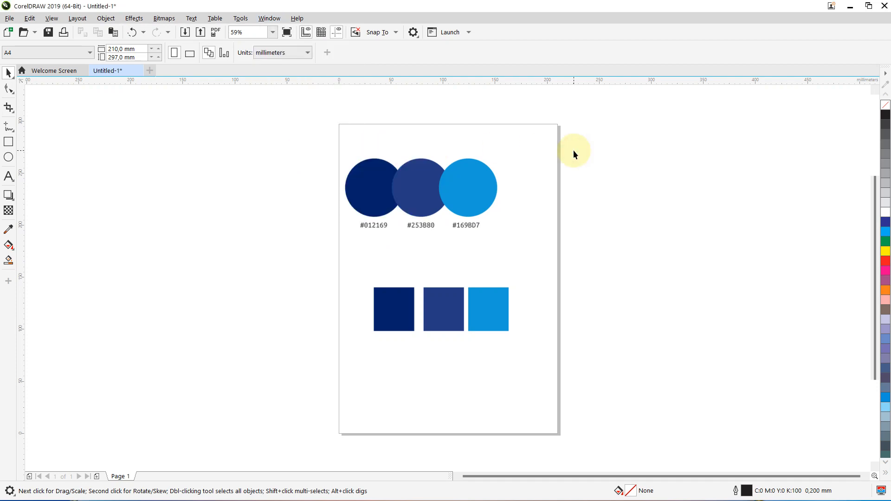
Step: Move the three blue squares together up and to the left so they sit beneath the circles
drag(304, 271, 597, 378)
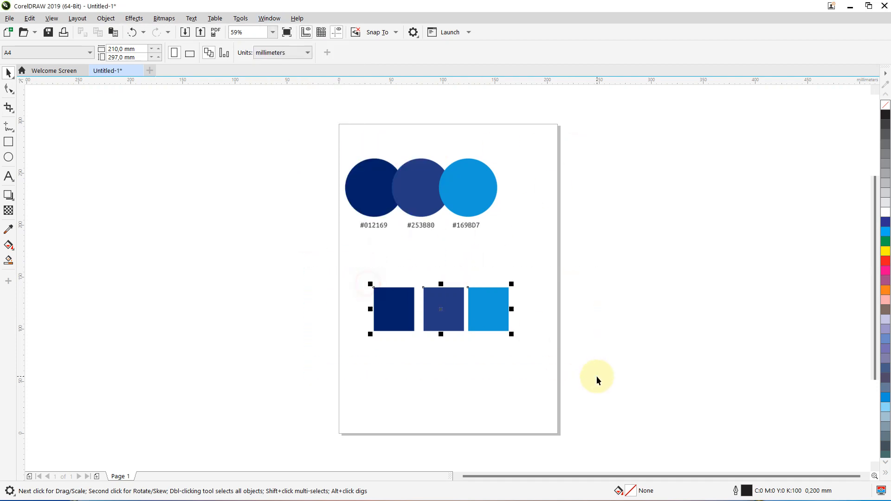
drag(488, 309, 460, 291)
click(551, 282)
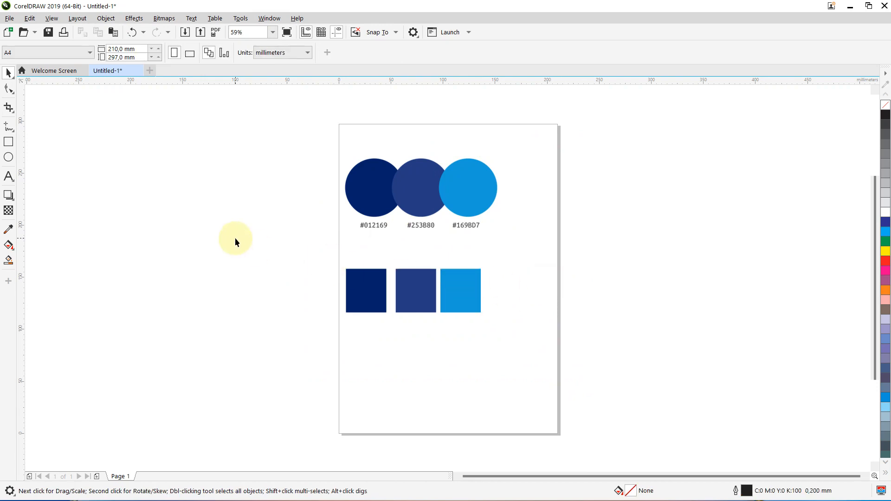
Step: Show the Palettes docker in Untitled-1 and check the fill colour of the middle square
click(272, 18)
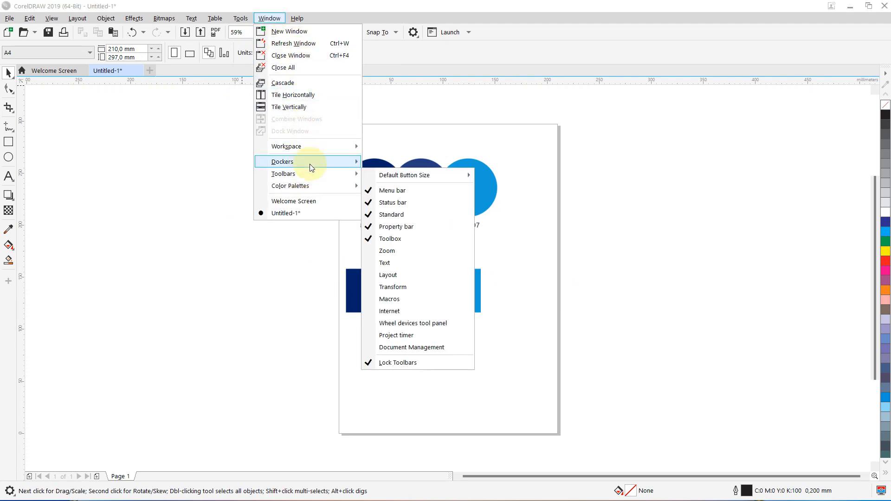
mouse_move(307, 183)
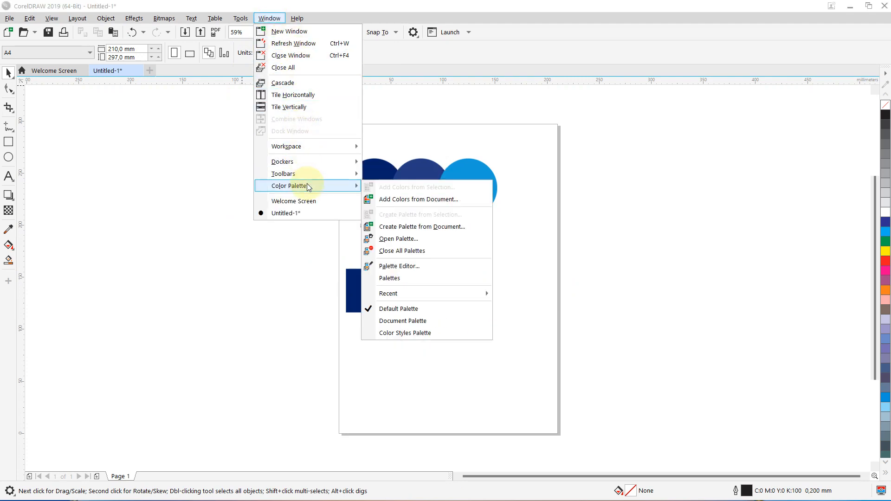
click(391, 281)
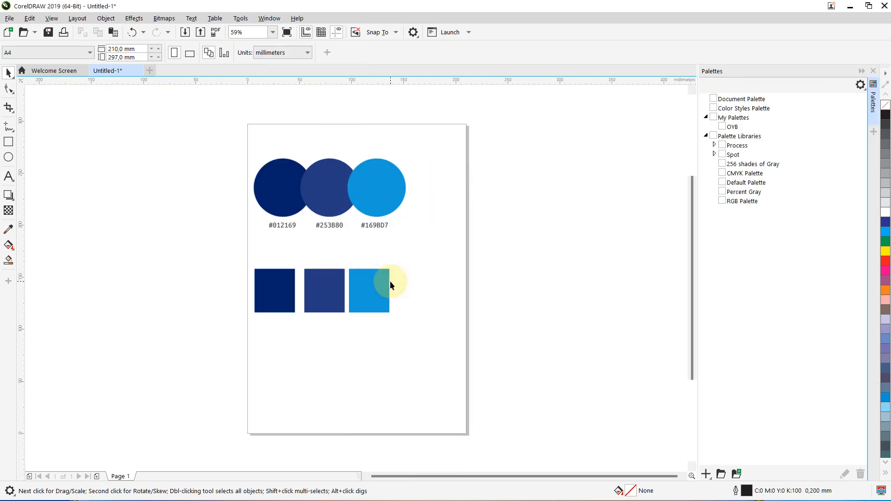
click(323, 284)
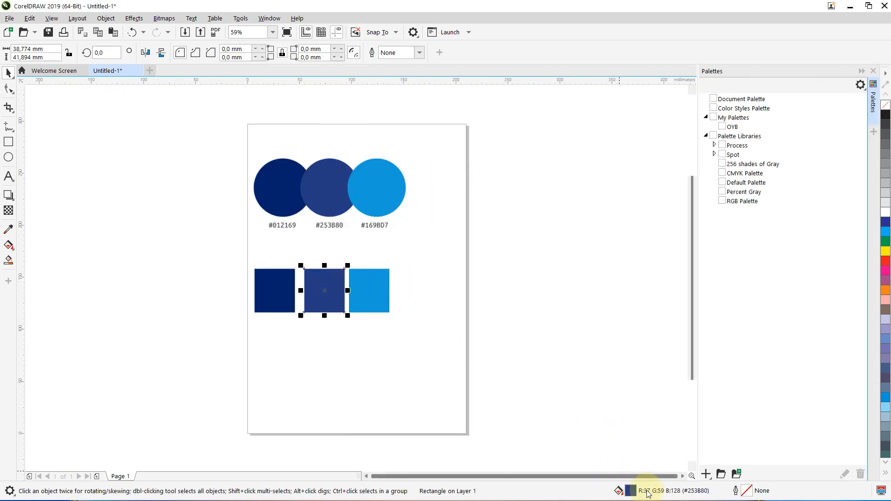
click(429, 274)
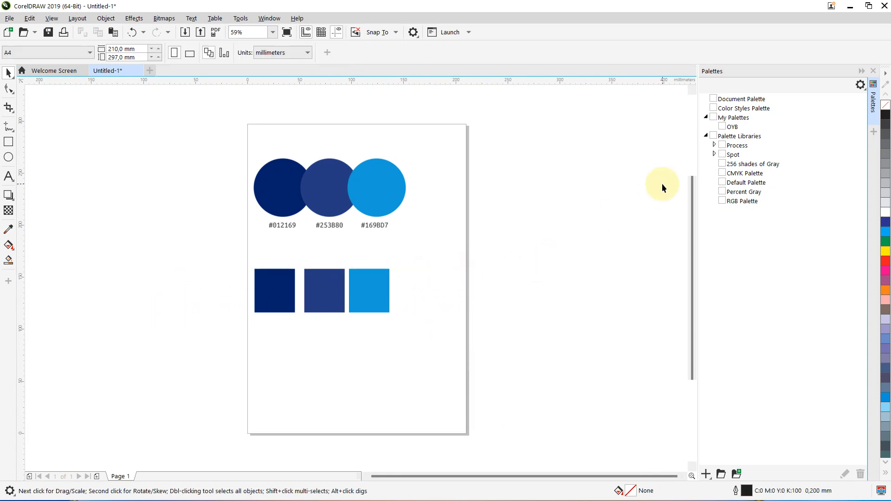
Step: Enable the Solid Coated-V3 palette from the PANTONE+ group of the Spot palette library
click(715, 155)
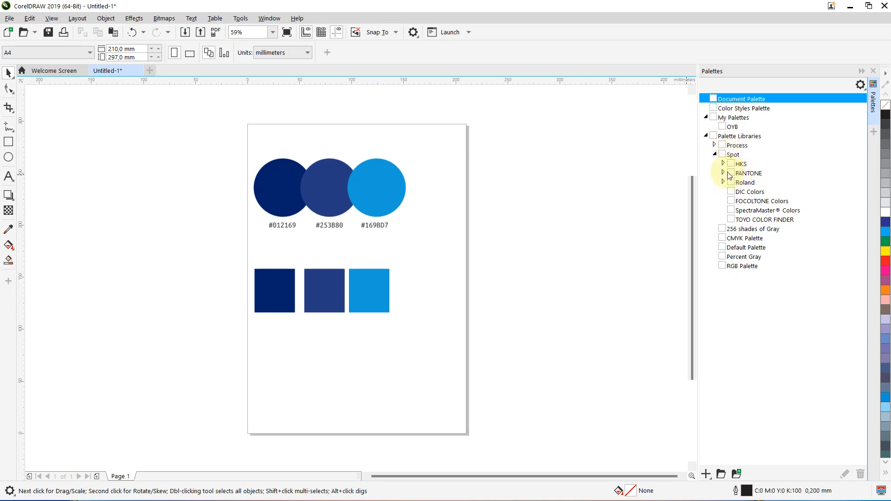
click(724, 173)
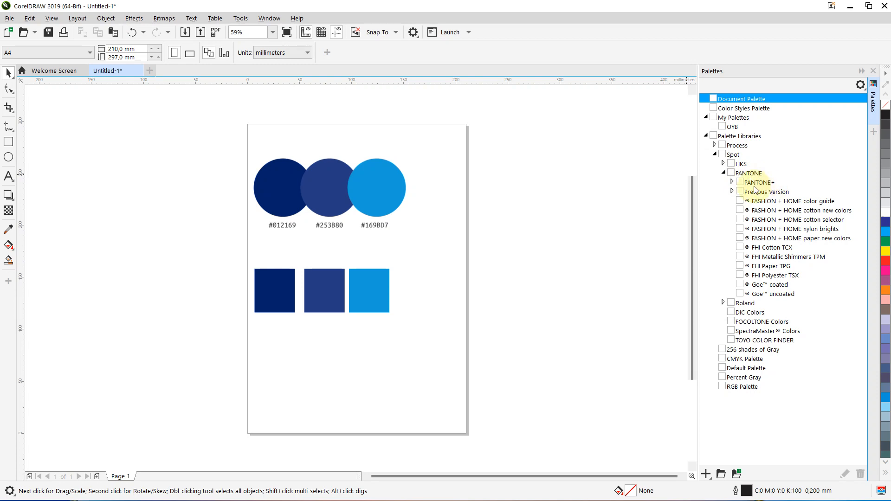
key(alt+Tab)
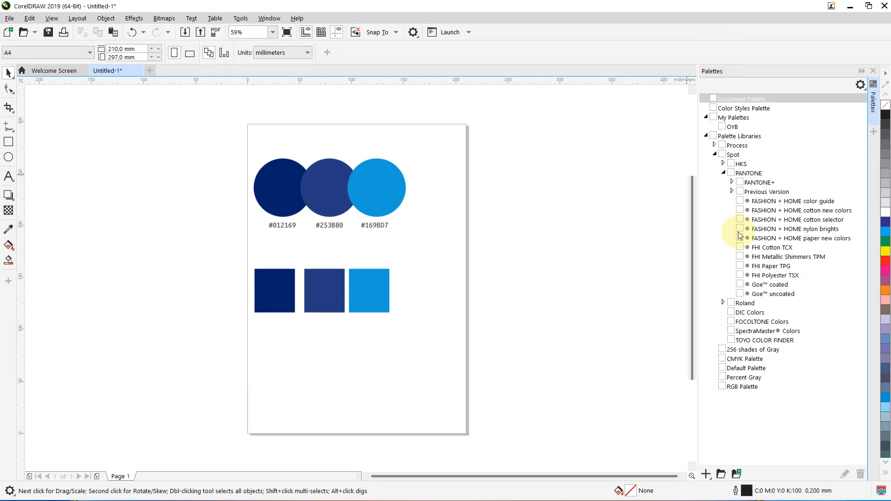
click(732, 191)
click(733, 192)
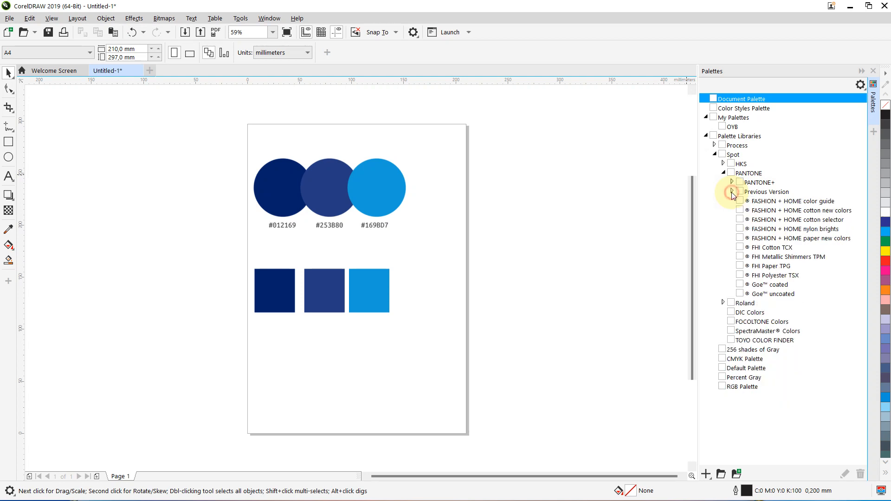
click(732, 183)
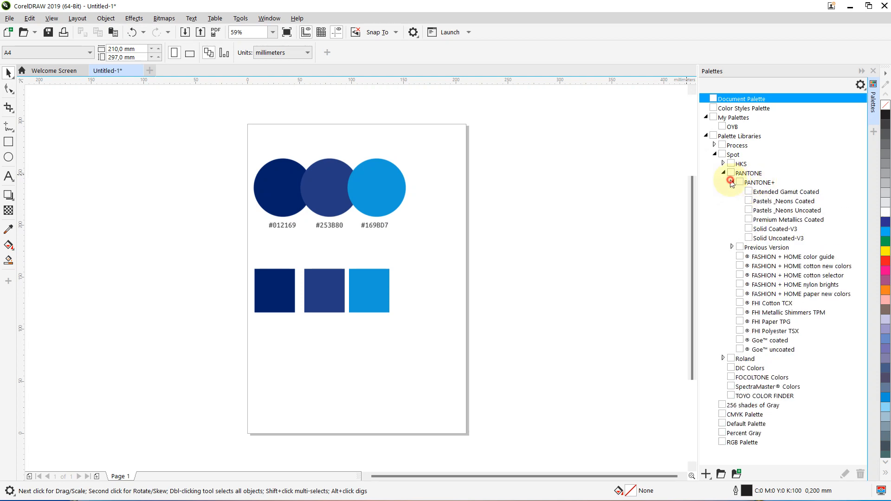
click(749, 229)
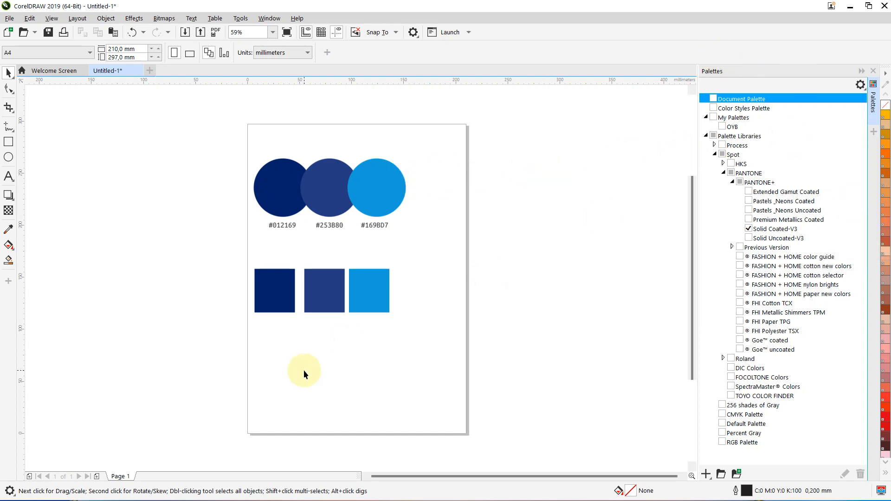
Step: Display the Document Palette for the drawing with the blue circles and squares
click(281, 20)
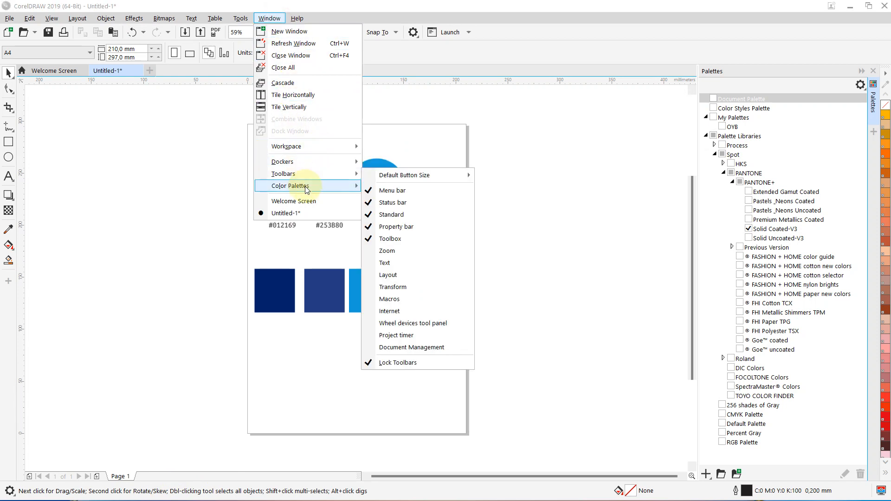
mouse_move(307, 190)
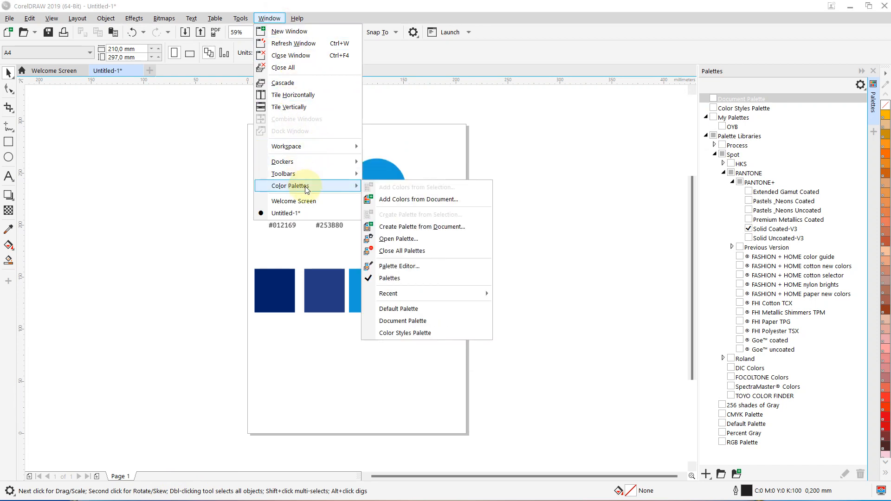
click(371, 321)
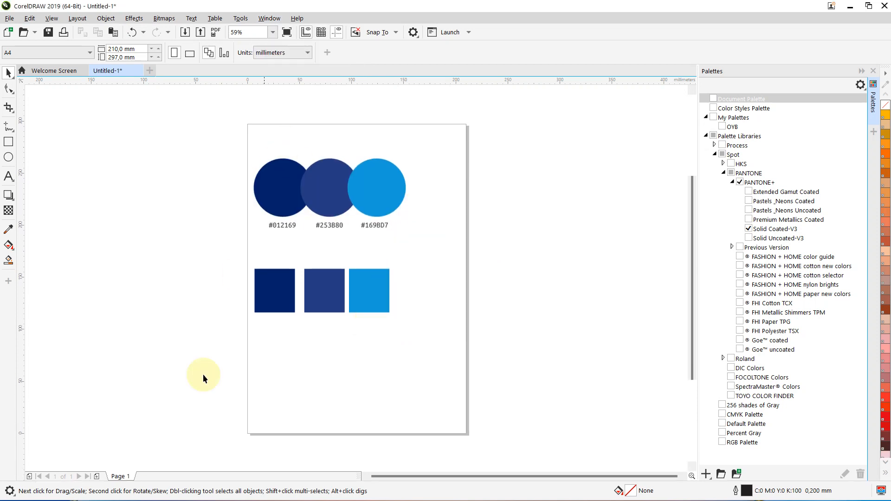
click(266, 282)
click(217, 189)
click(269, 18)
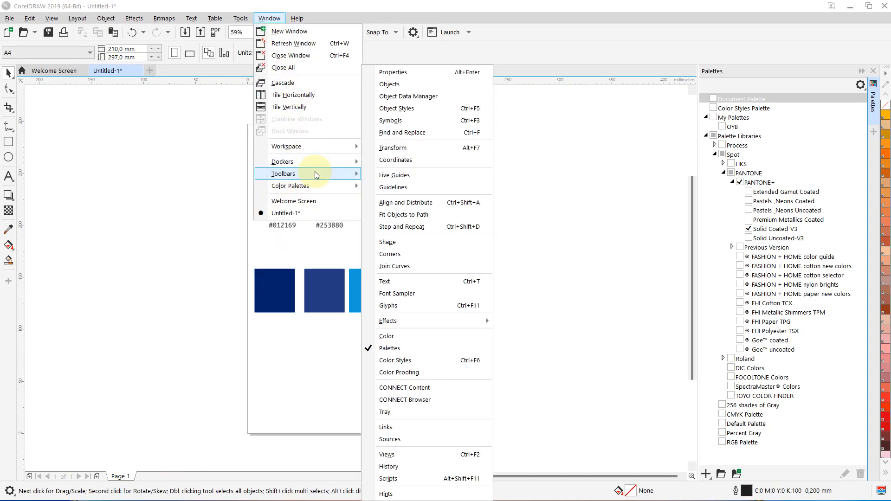
mouse_move(313, 188)
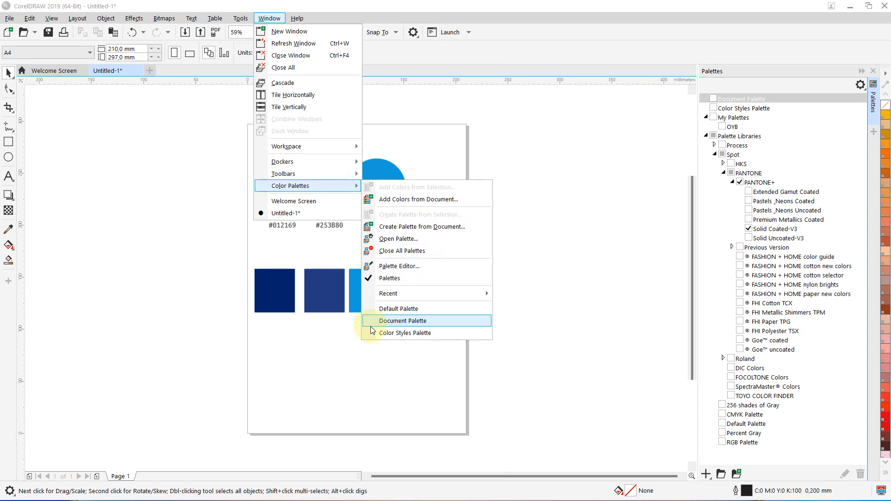
Step: Display the Default Palette and the Document Palette, and collapse the Palettes docker
click(371, 310)
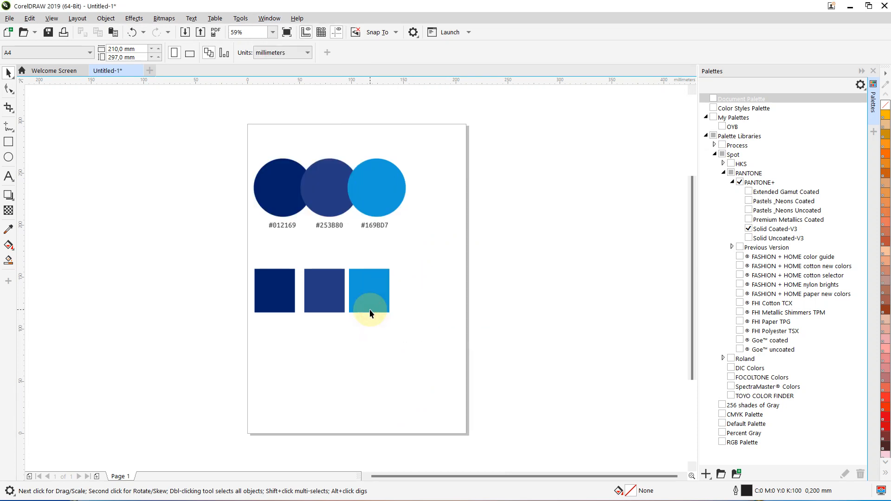
click(270, 19)
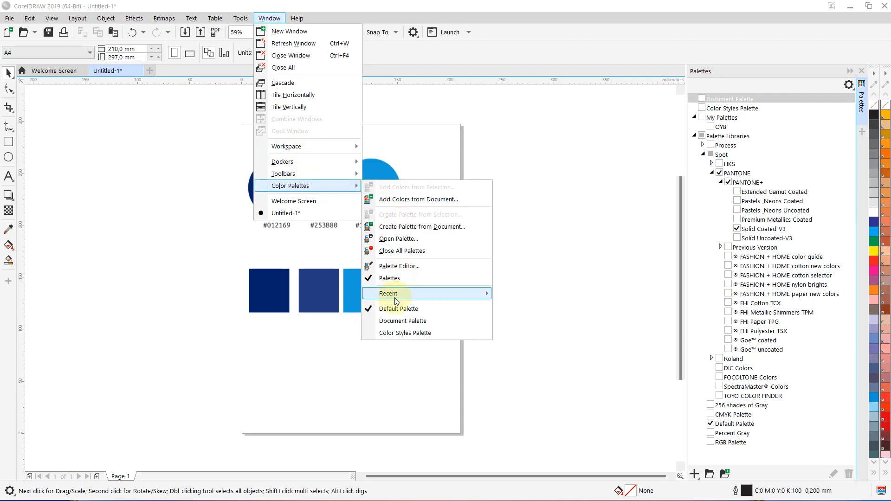
click(370, 323)
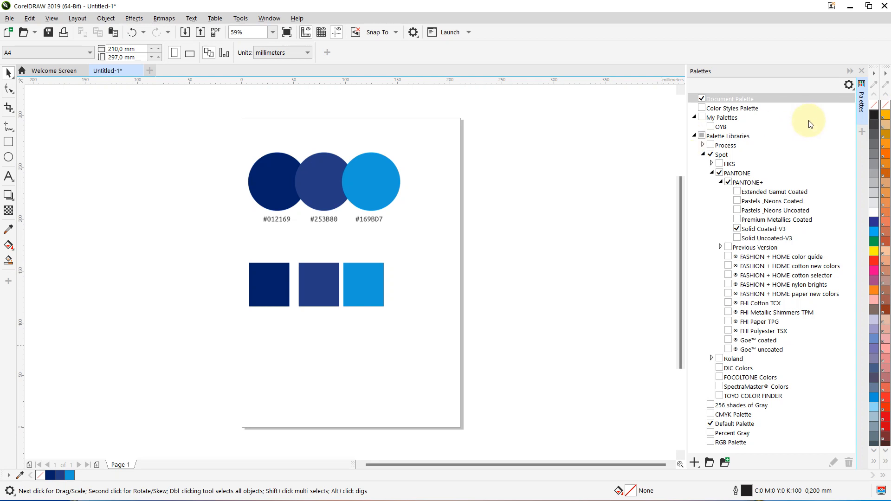
click(851, 72)
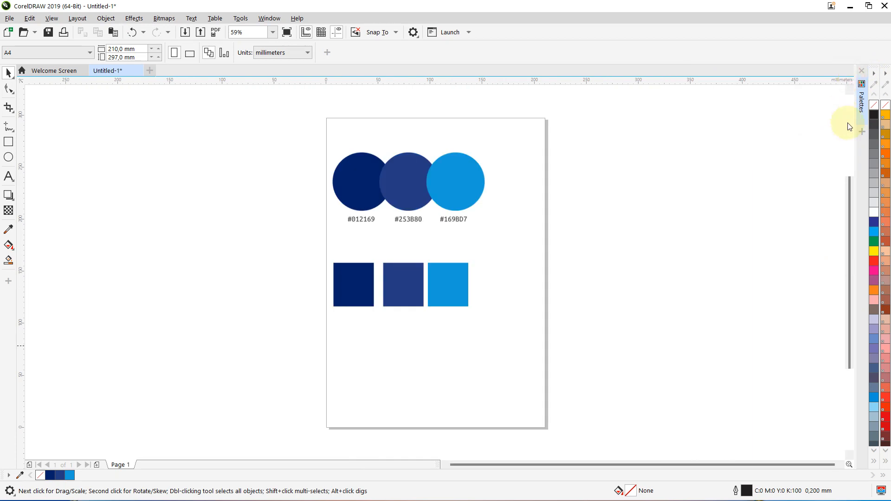
click(862, 90)
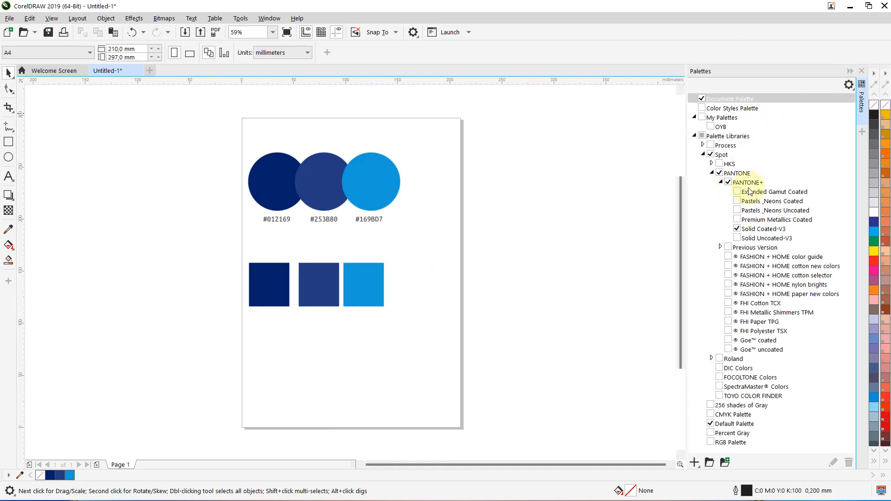
click(850, 72)
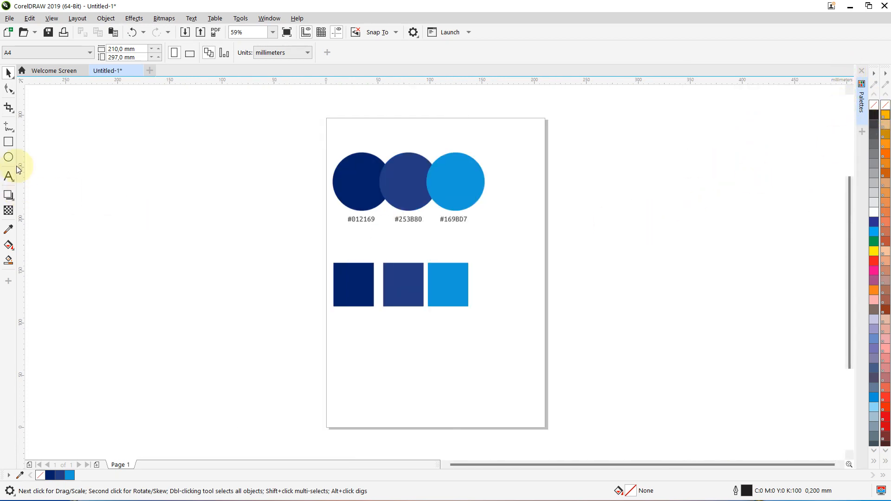
Step: Draw a rectangle about 71 × 62 mm filled with PANTONE 3514 C and place it beside the page
click(8, 142)
drag(533, 247, 607, 313)
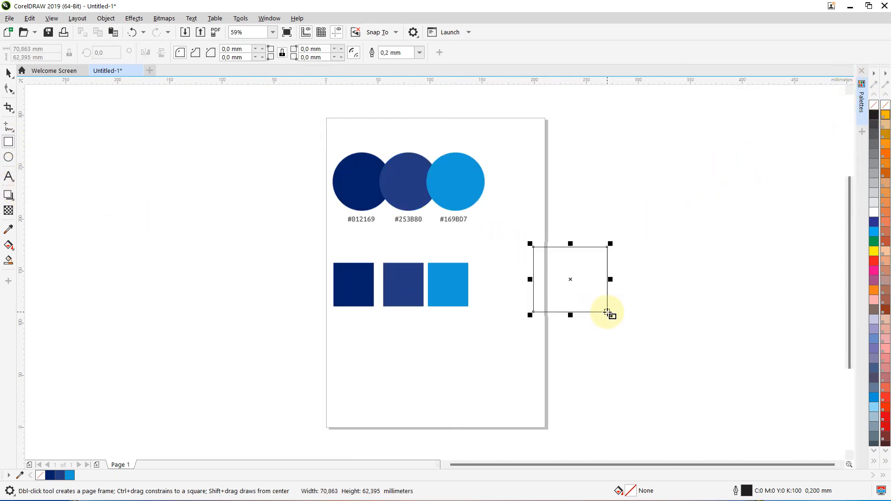
click(8, 72)
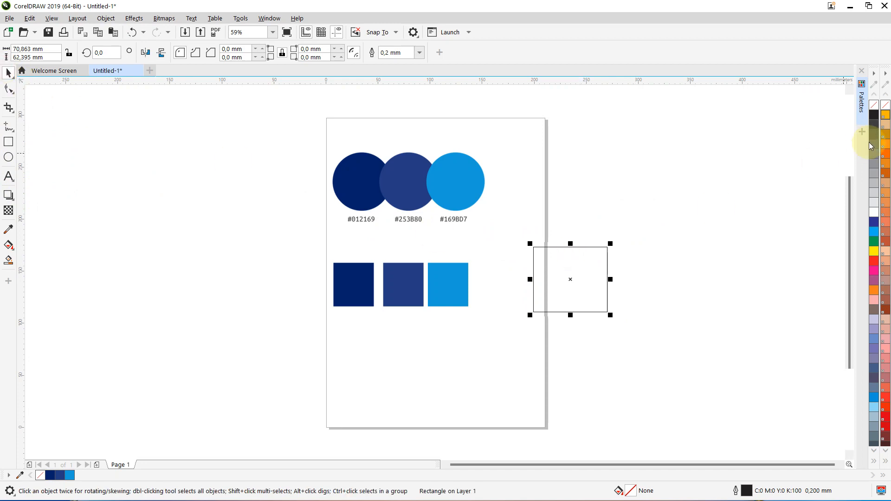
click(886, 115)
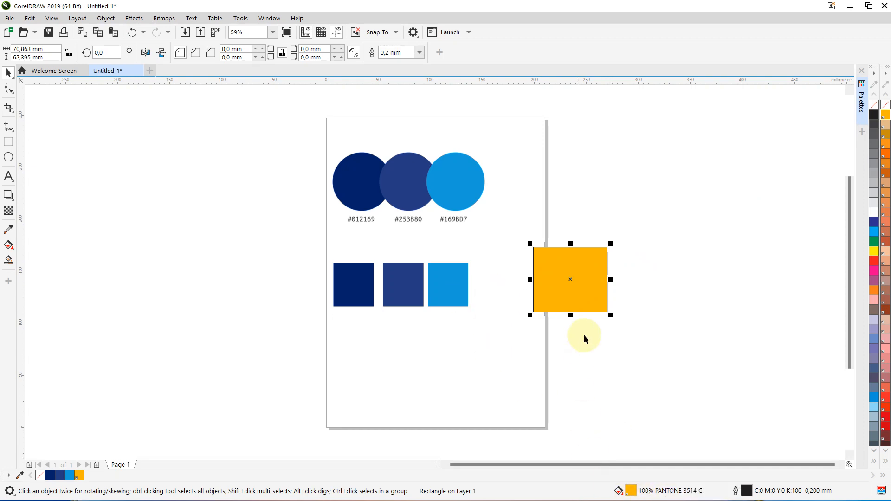
drag(574, 276, 640, 250)
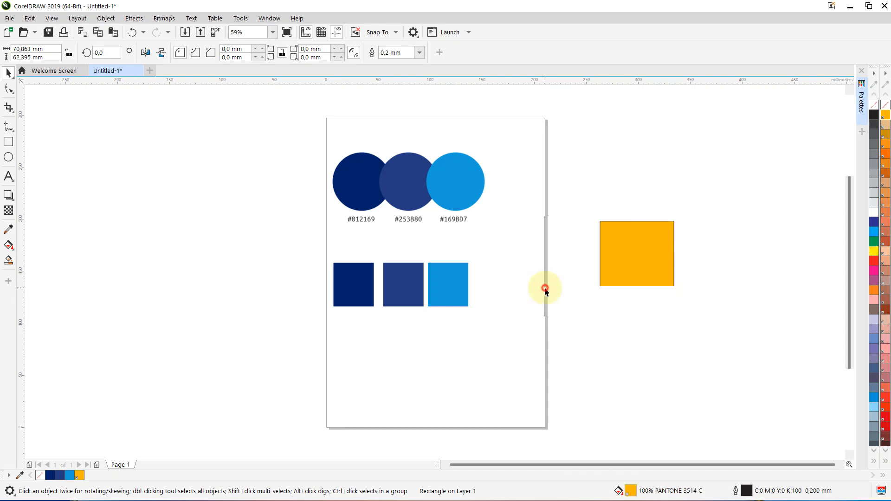
click(545, 290)
Step: Widen the dark blue and medium blue squares to the right until each meets its neighbouring square
click(449, 281)
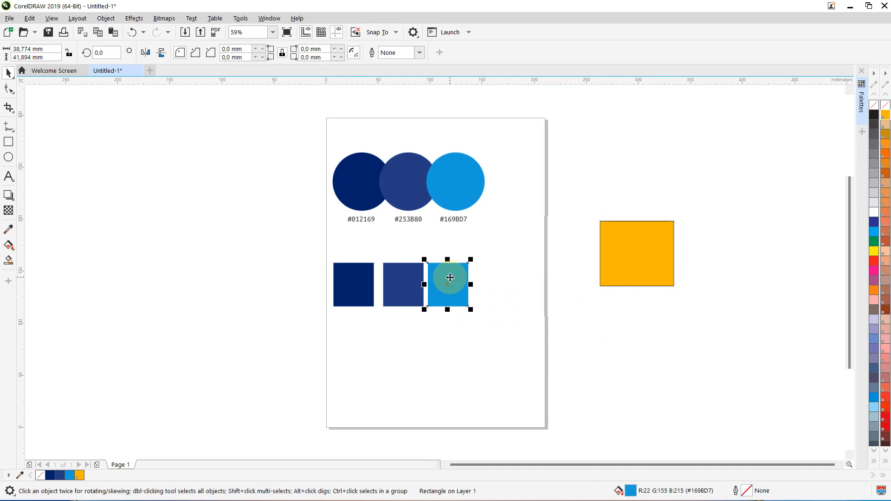
click(353, 283)
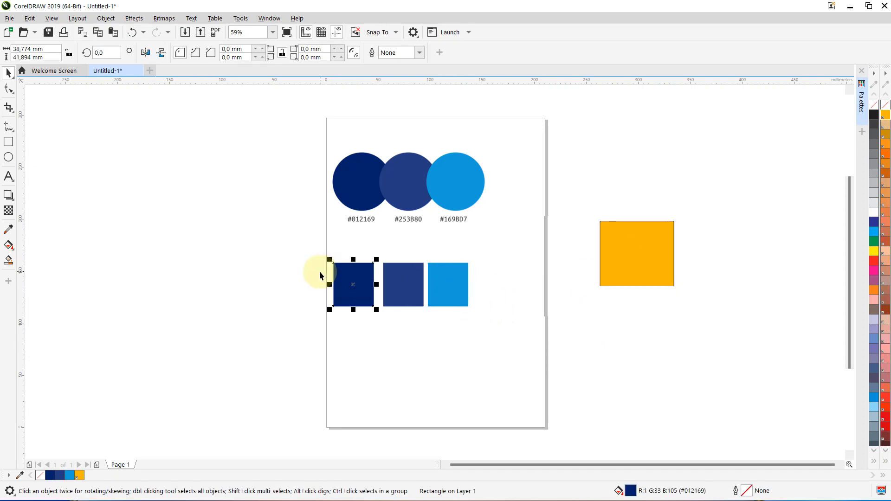
scroll(319, 277, up, 3)
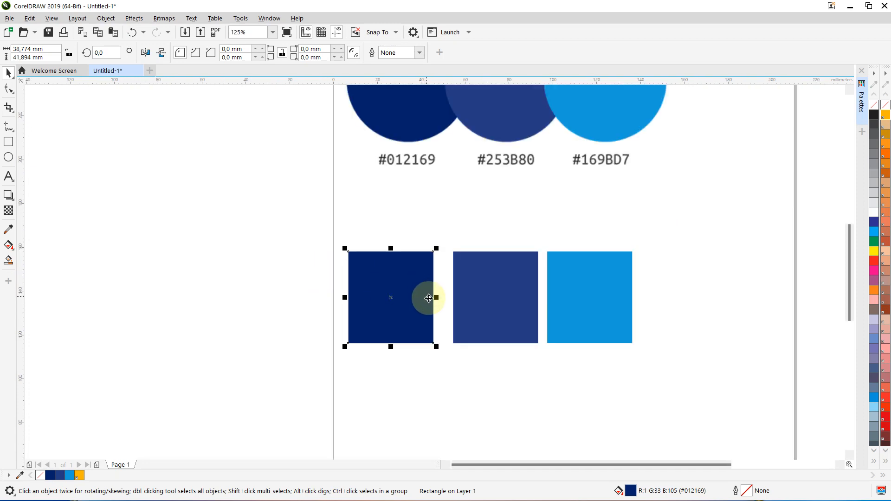
drag(436, 297, 453, 297)
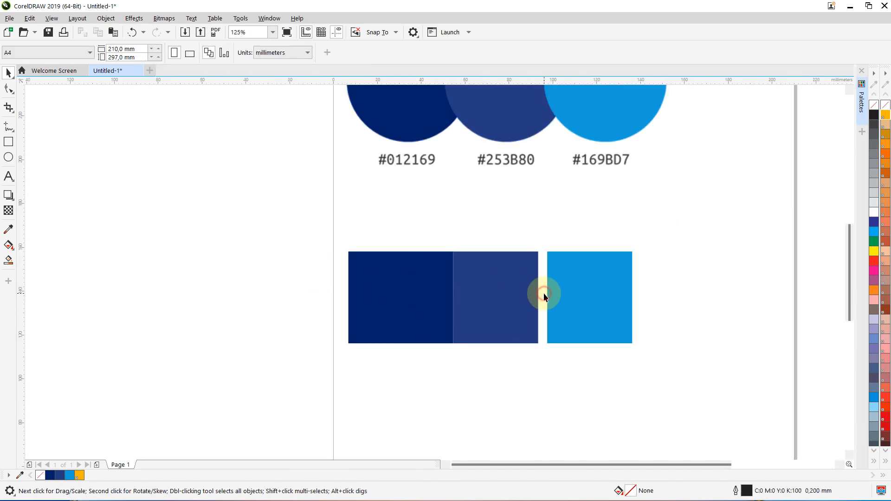
click(530, 294)
drag(542, 297, 547, 298)
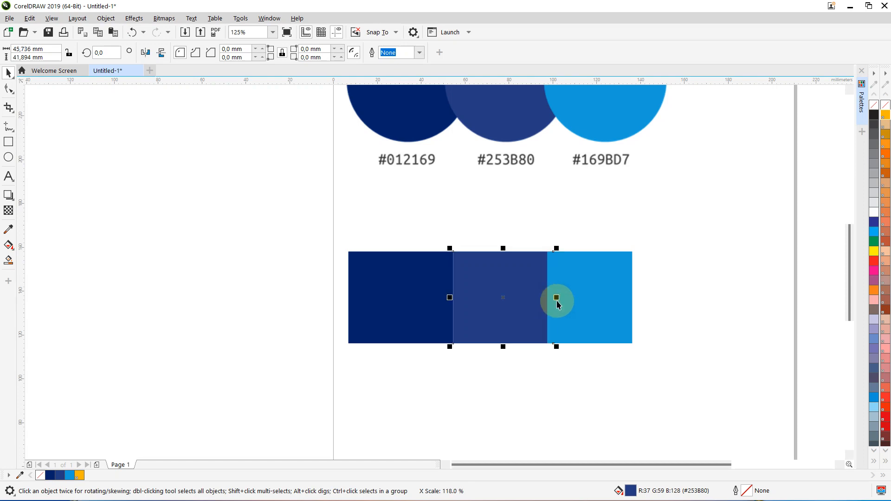
Step: Duplicate the three adjoining blue rectangles and place the copies directly below the originals
drag(692, 236, 238, 383)
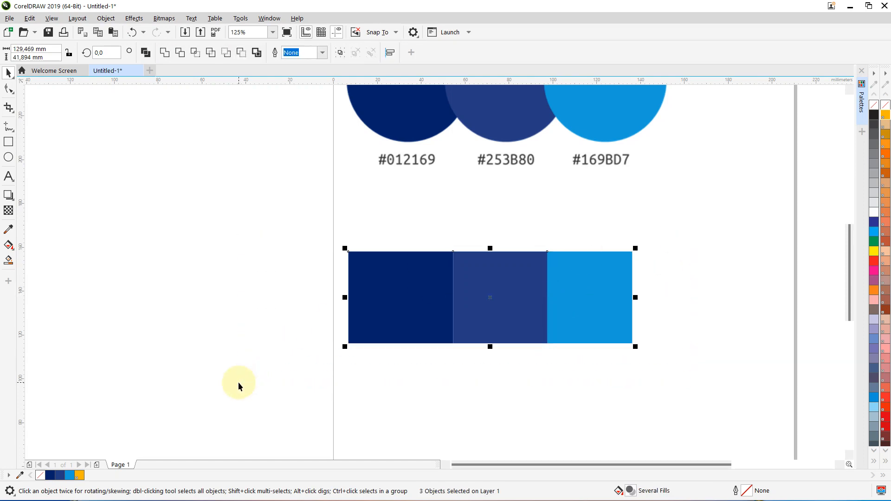
key(ctrl+d)
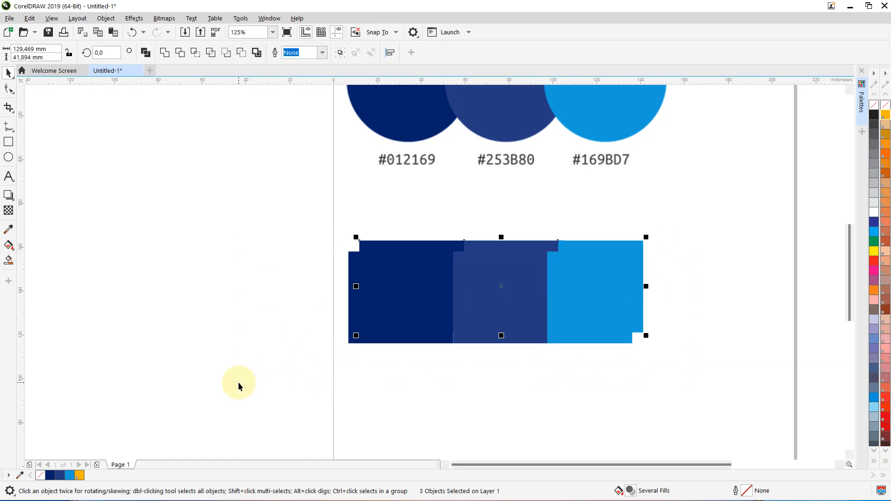
drag(406, 299, 397, 380)
click(267, 373)
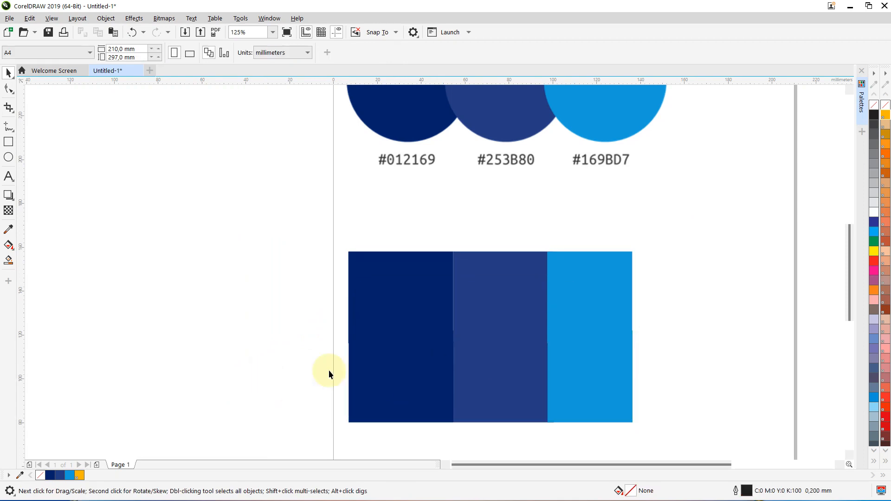
click(388, 272)
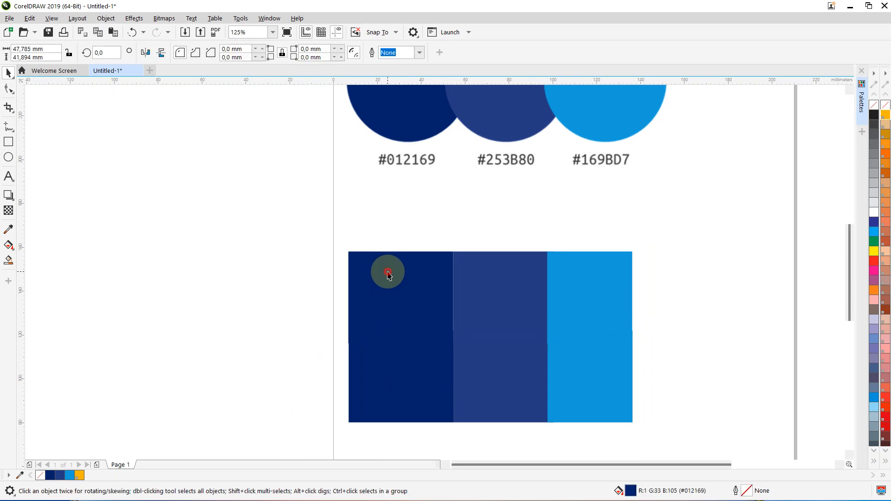
click(385, 391)
click(247, 363)
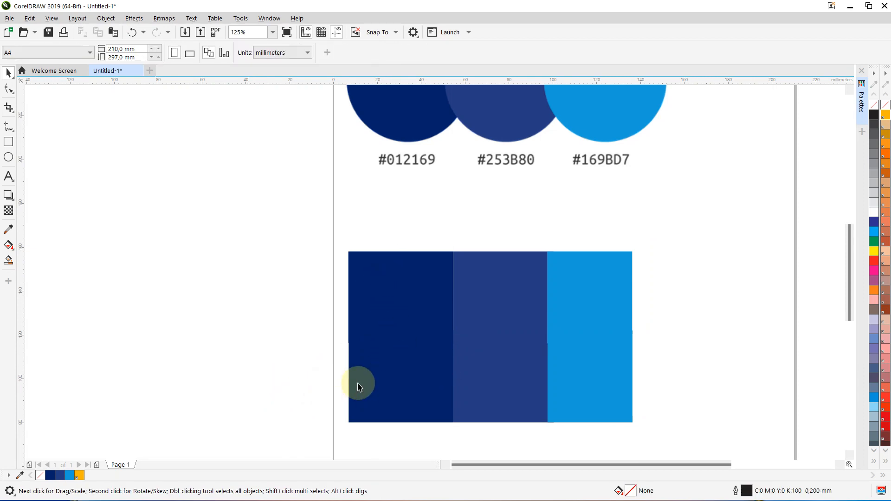
Step: Open the fill of the lower dark blue rectangle for editing, keeping the rectangle in view
click(380, 380)
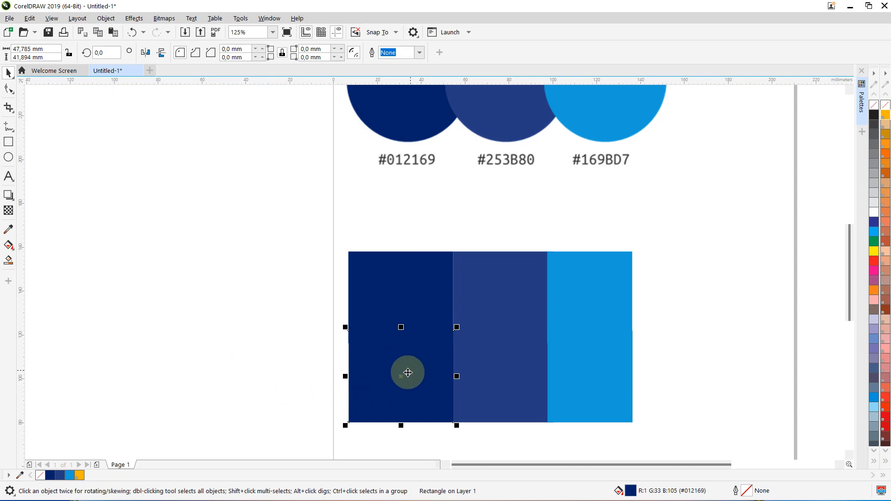
click(631, 492)
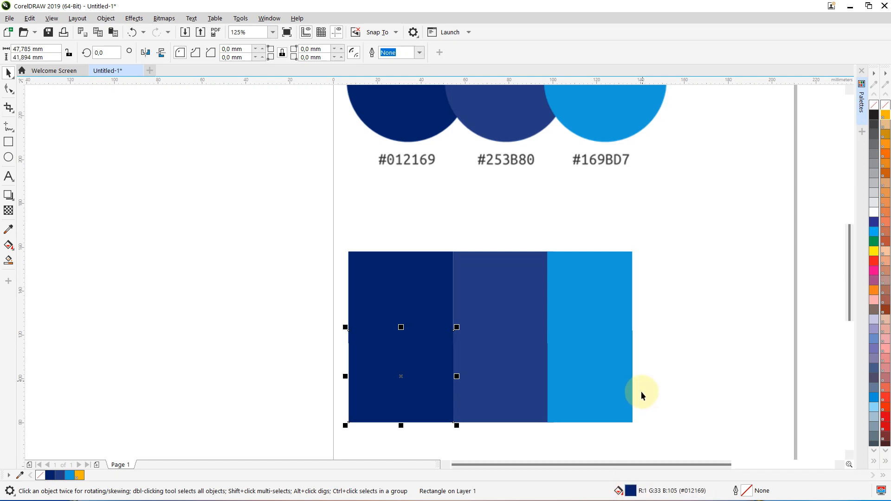
double_click(631, 491)
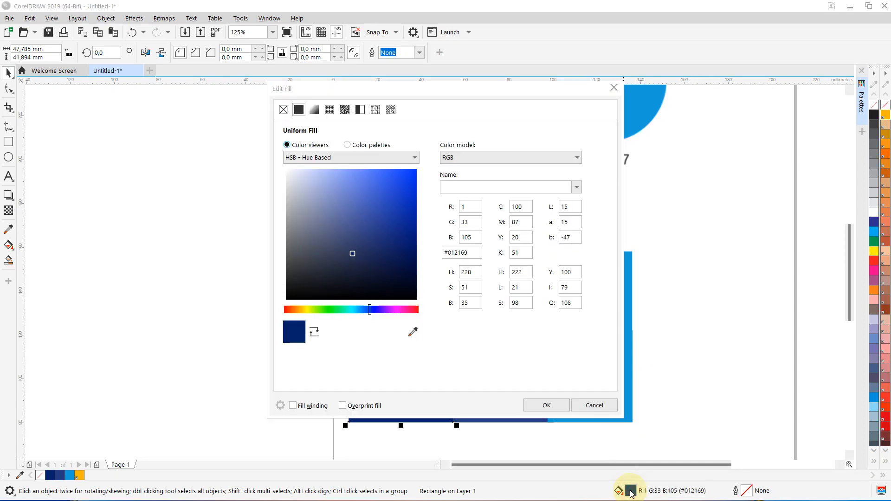
drag(418, 90, 653, 83)
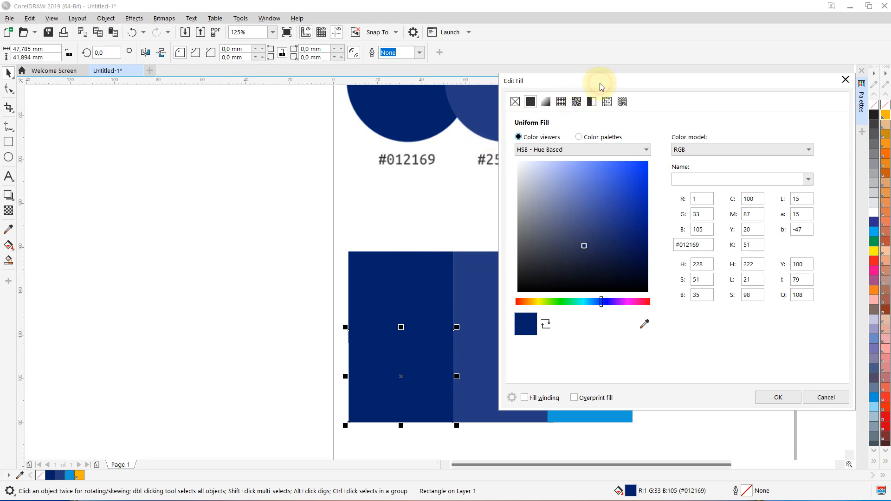
drag(600, 83, 620, 66)
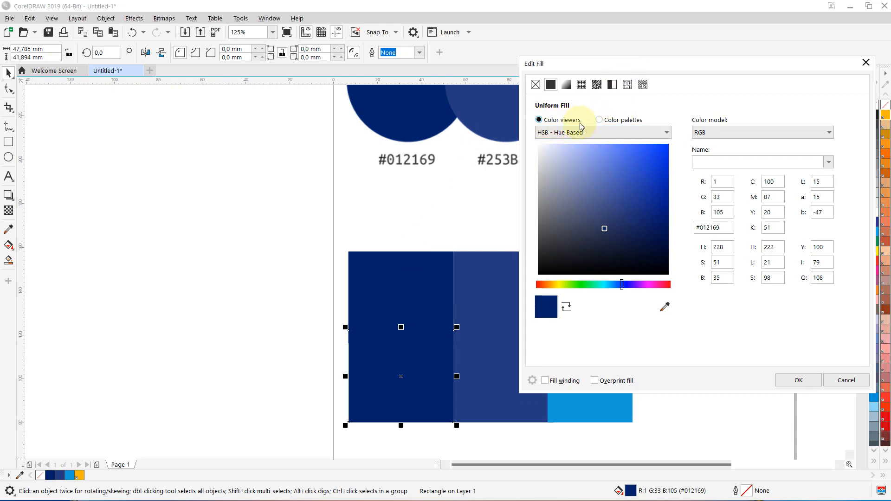
Step: Examine the available color viewers, color models and fill types for the rectangle, keeping the uniform RGB fill
click(653, 133)
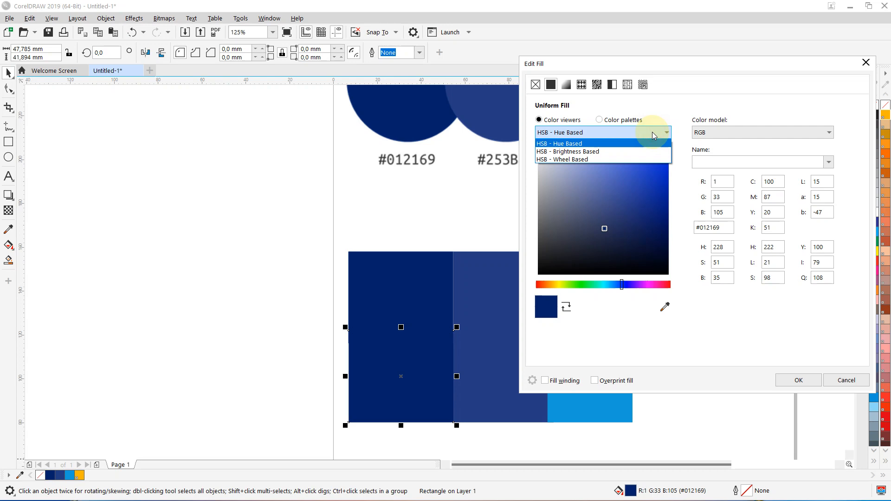
click(690, 94)
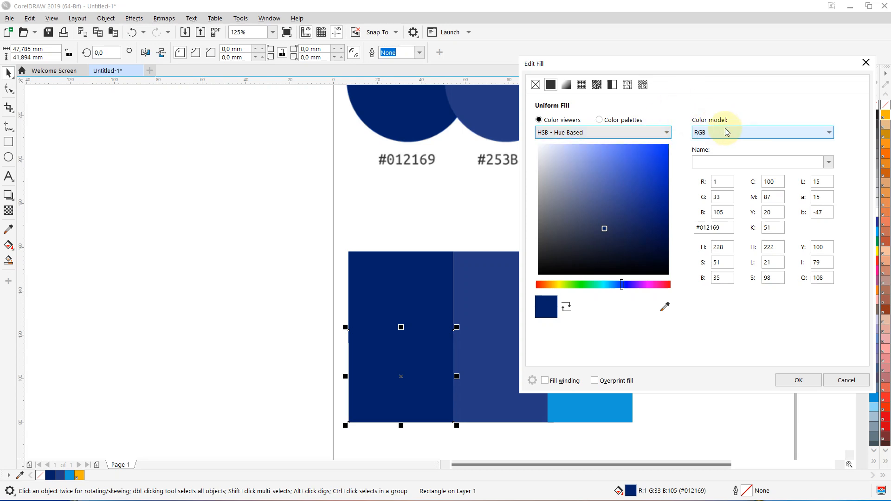
click(815, 130)
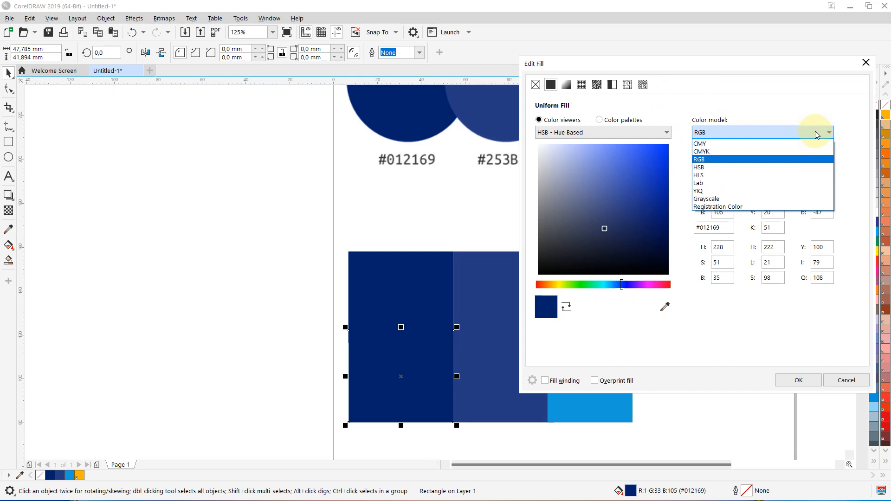
click(677, 109)
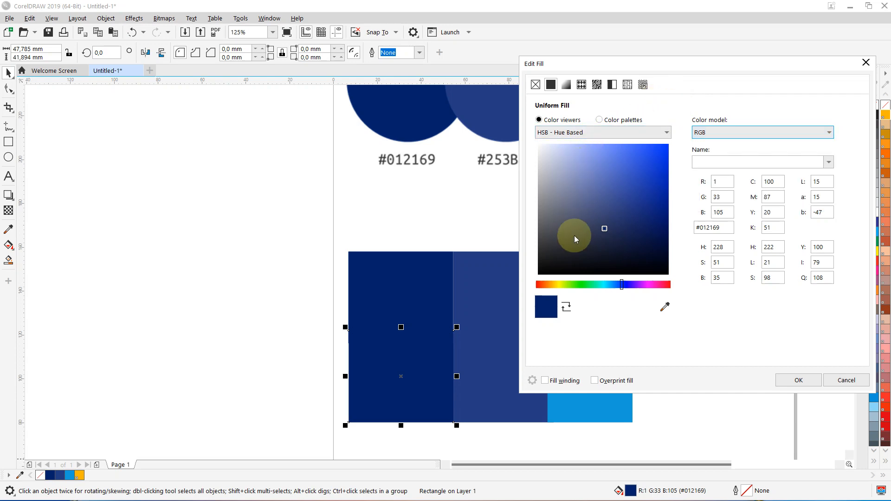
click(554, 86)
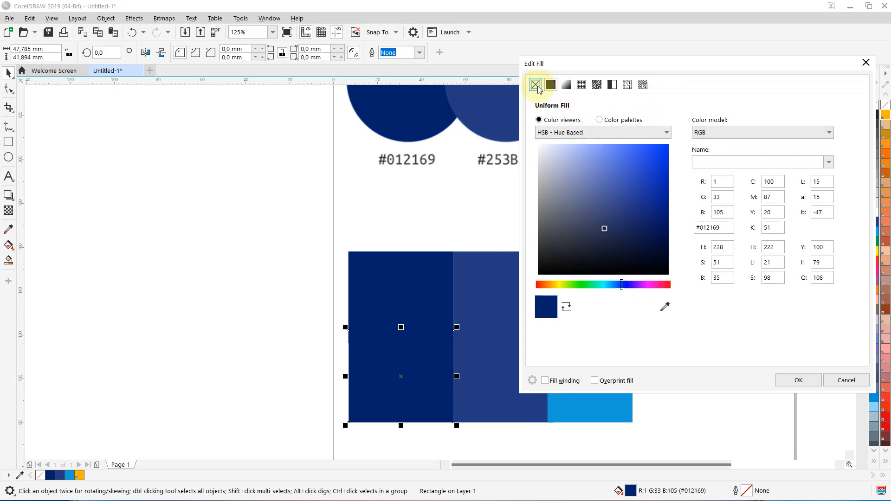
click(537, 84)
click(552, 86)
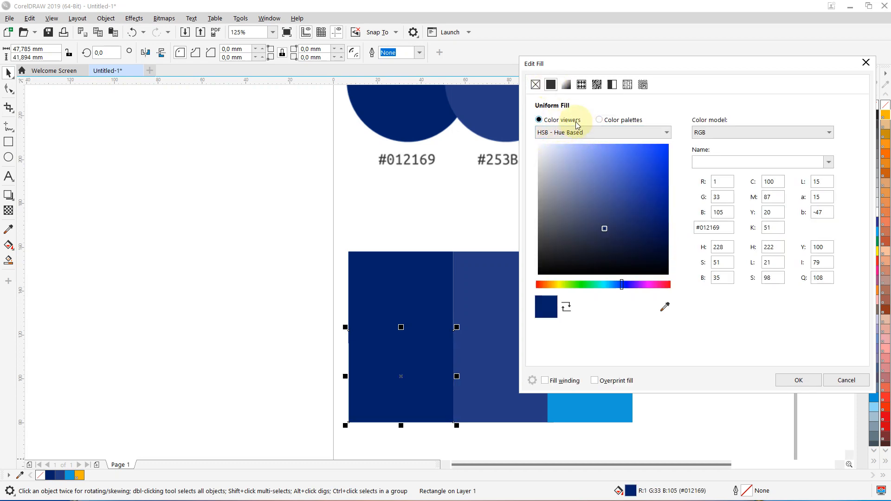
Step: Set the lower dark blue rectangle's fill to PANTONE 280 C from the PANTONE+ Solid Coated-V3 palette
click(600, 121)
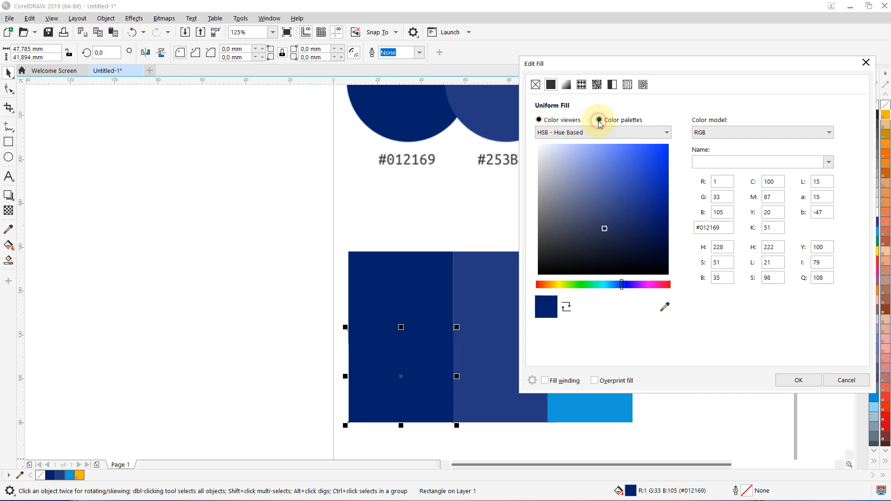
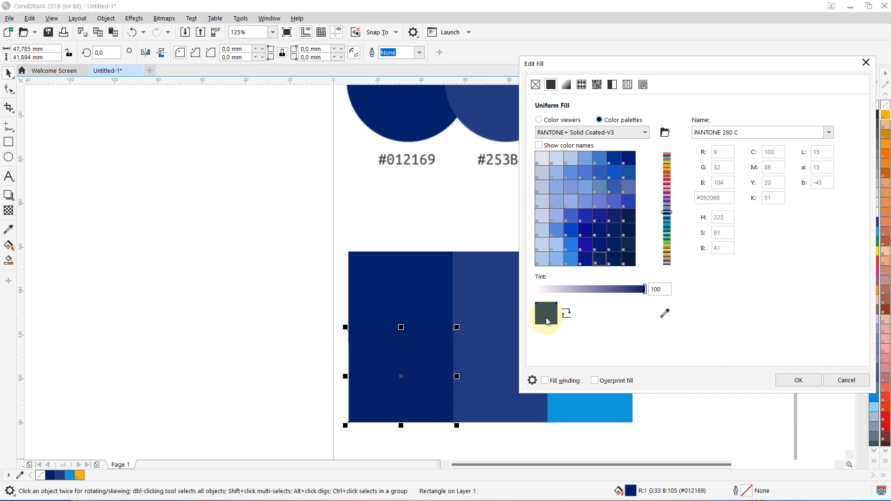
click(797, 383)
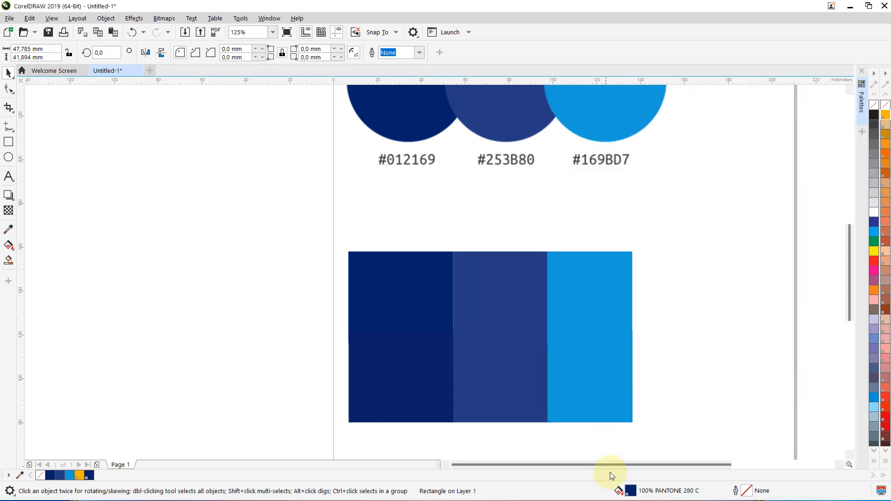
click(376, 388)
click(227, 370)
click(386, 377)
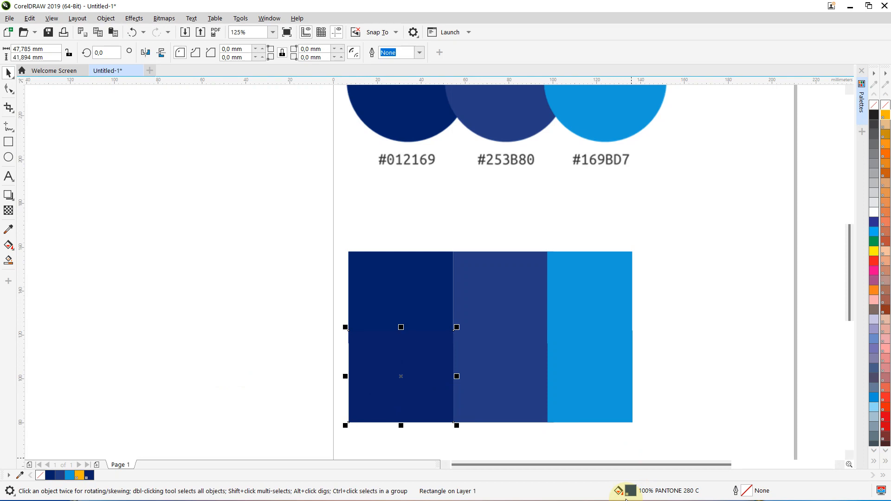
Step: Set the lower middle blue rectangle's fill to PANTONE 3584 C from the PANTONE+ Solid Coated-V3 palette, keeping the rectangle in place
click(515, 376)
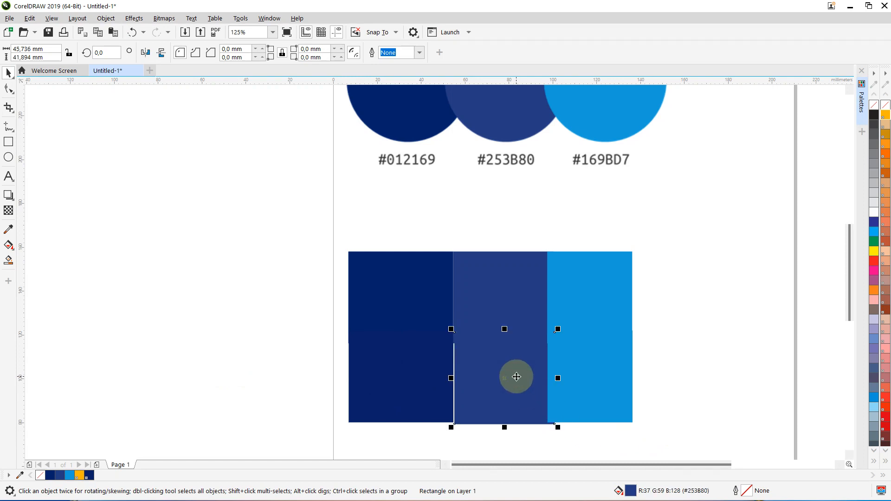
key(ctrl+z)
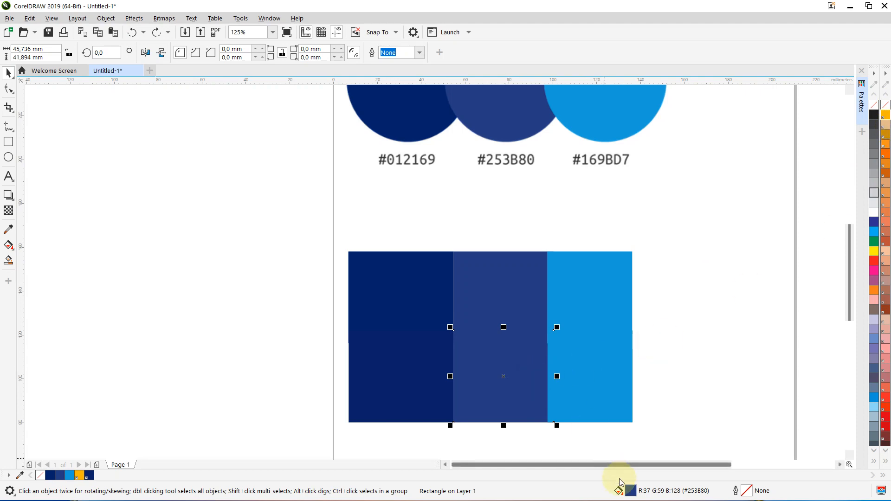
double_click(631, 493)
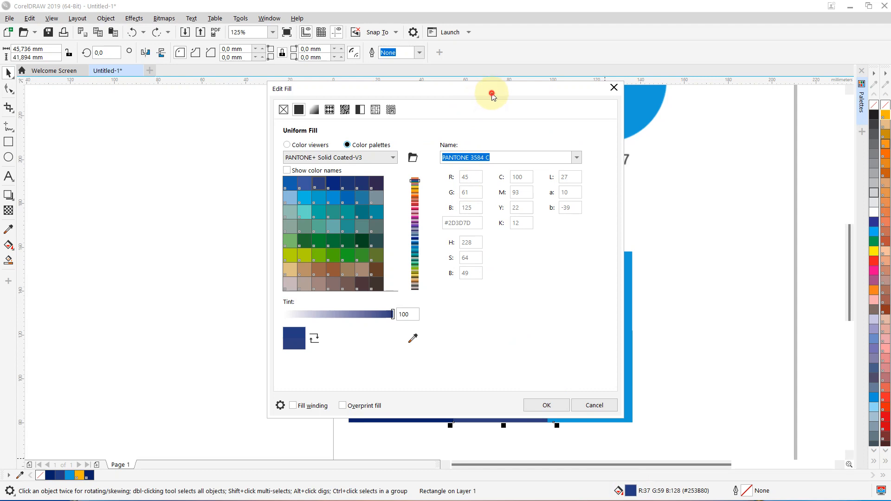
drag(491, 91, 713, 114)
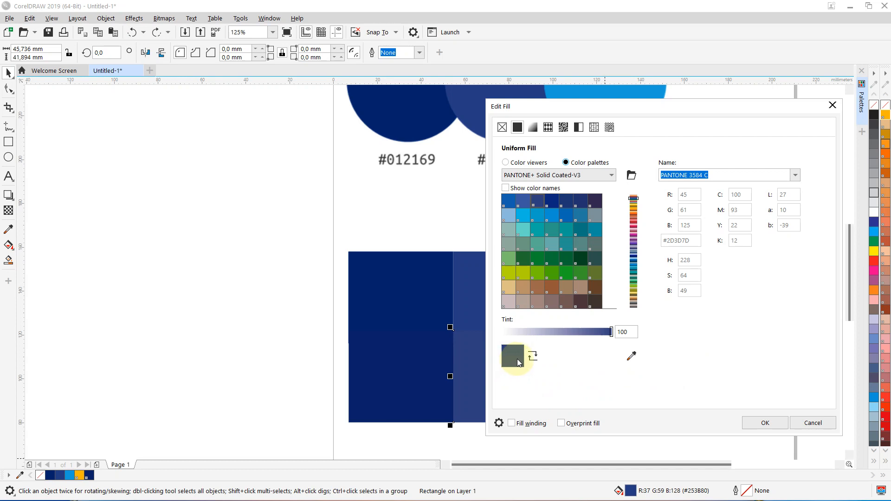
click(766, 423)
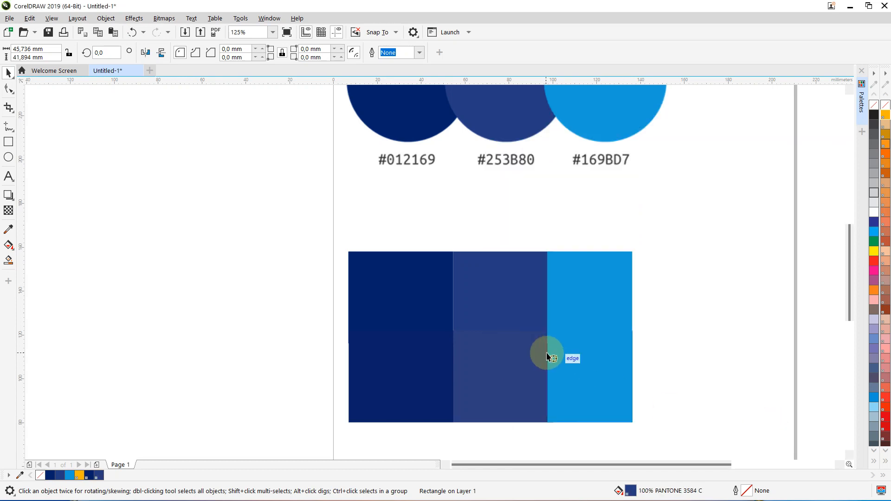
click(500, 377)
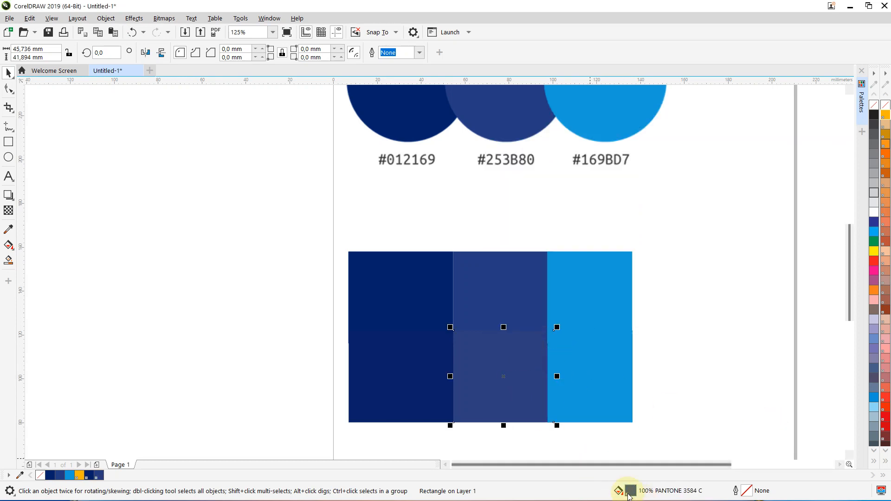
Step: Set the lower light blue rectangle's fill to PANTONE 2191 C from the PANTONE+ Solid Coated-V3 palette
click(590, 394)
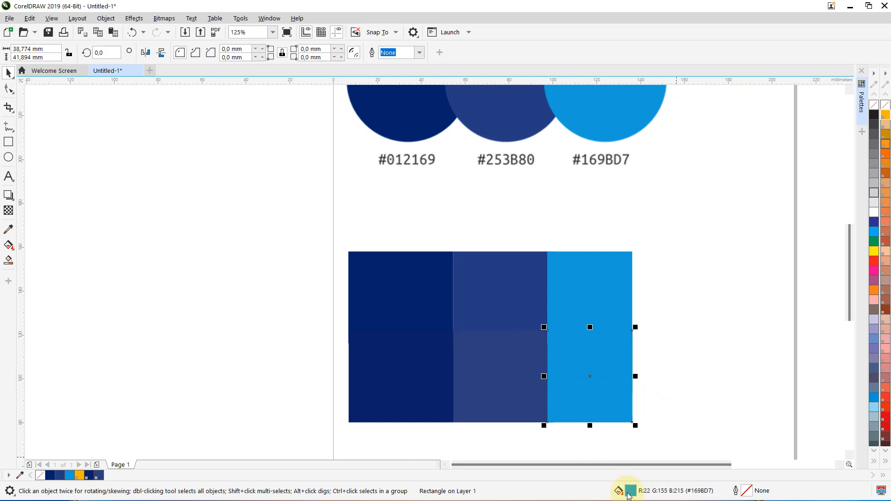
double_click(629, 495)
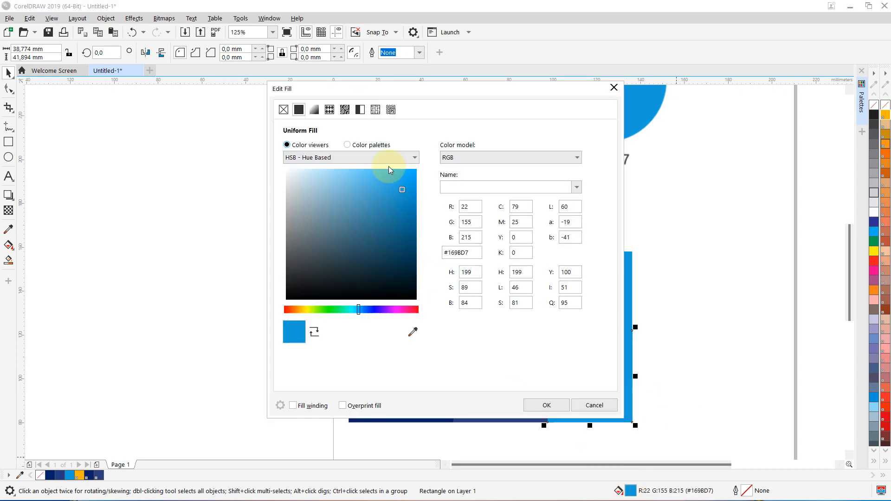
drag(459, 90, 519, 89)
drag(594, 92, 724, 88)
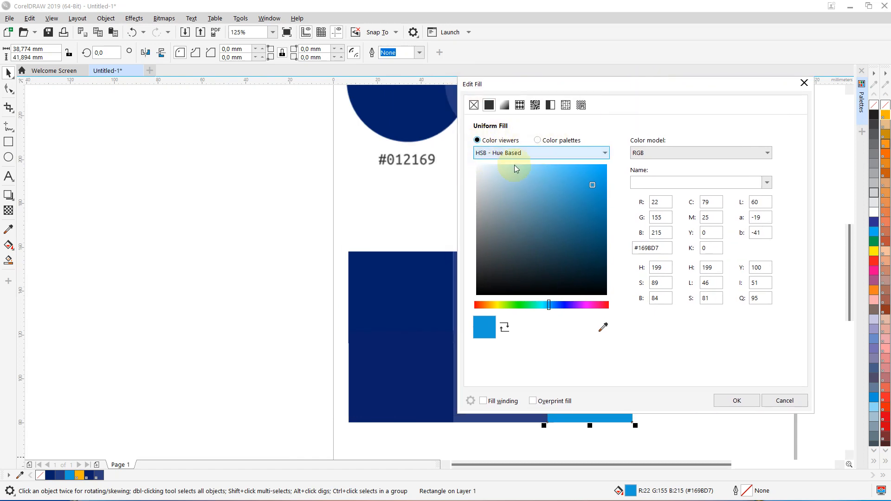
click(538, 140)
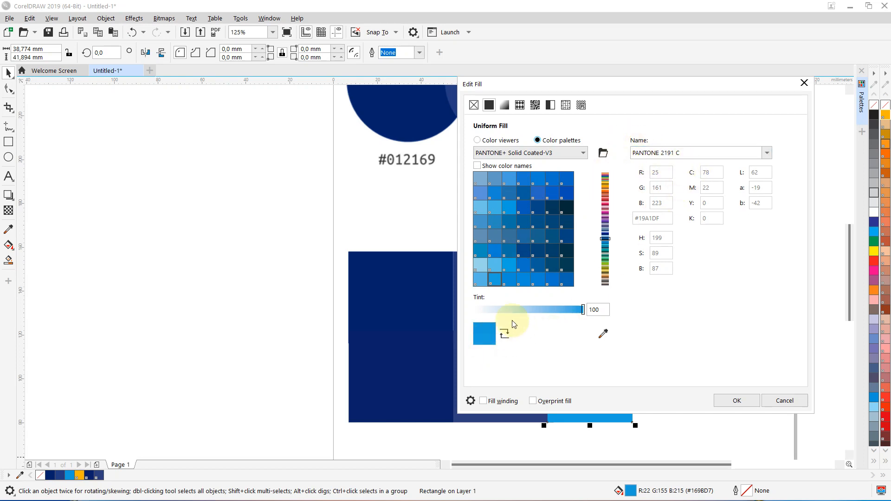
click(724, 400)
click(611, 374)
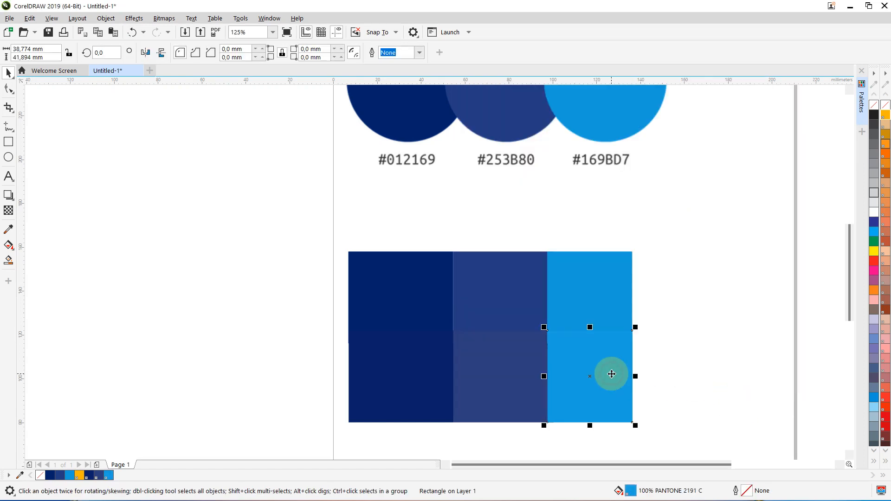
Step: Shift the lower middle PANTONE 3584 C rectangle slightly down, comparing it up close with the original along their shared edge
click(535, 404)
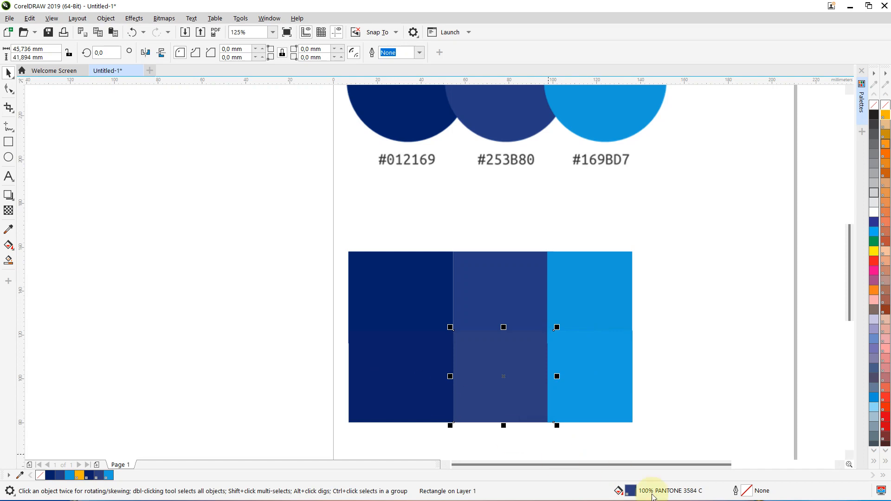
click(689, 356)
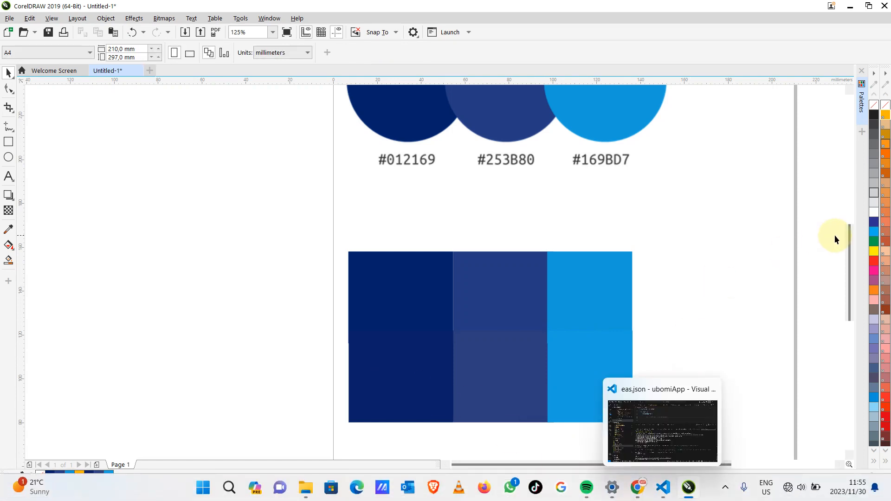
drag(849, 236, 849, 264)
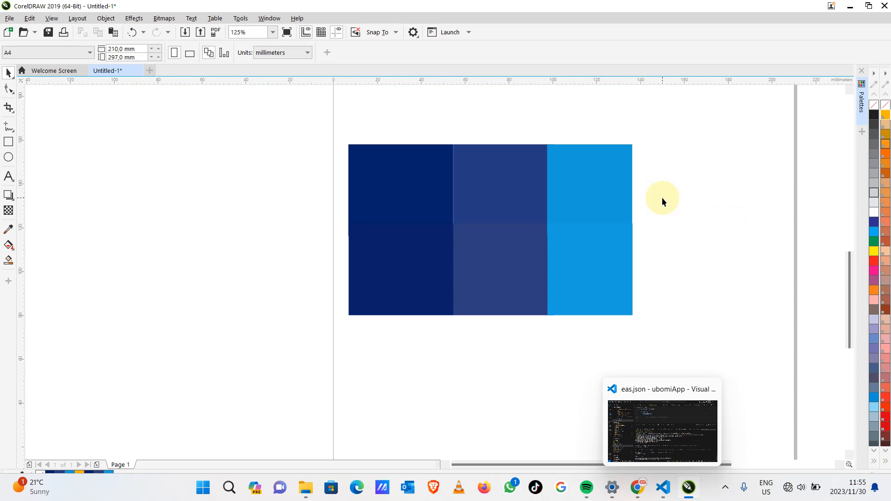
scroll(513, 241, up, 1)
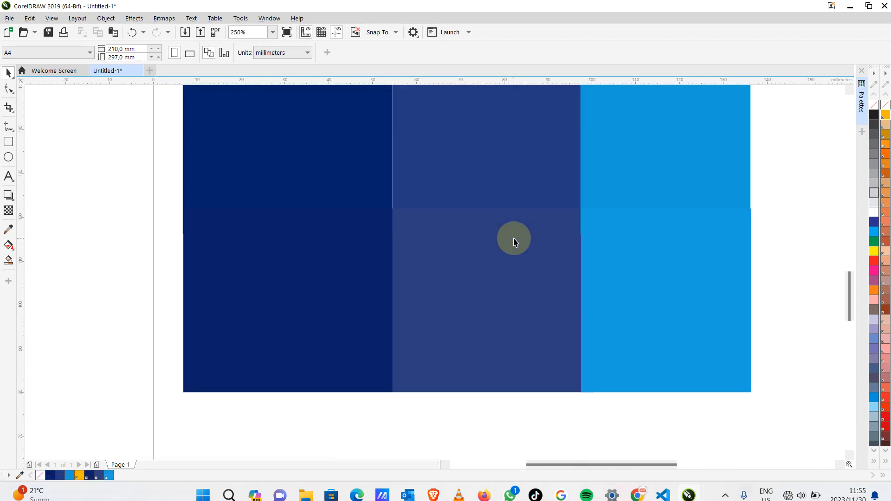
scroll(514, 241, up, 1)
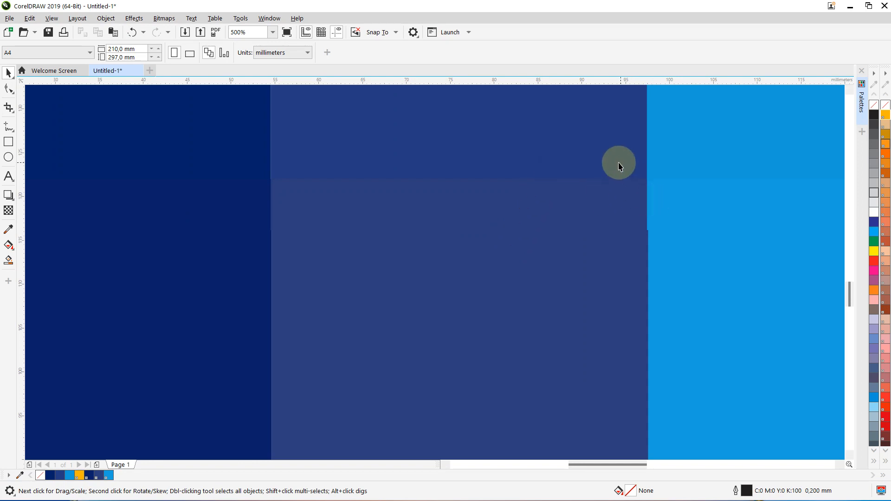
click(573, 284)
drag(547, 259, 547, 281)
click(451, 268)
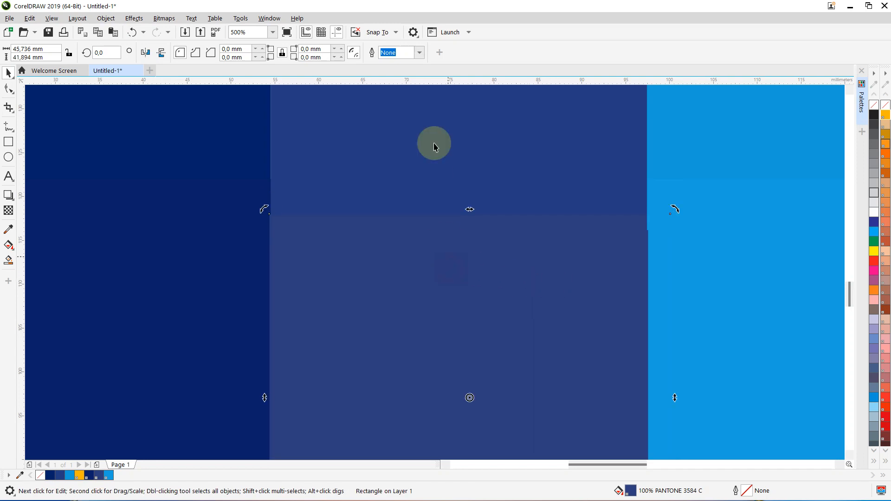
Step: Shift the lower dark blue and light blue PANTONE rectangles slightly down to compare them with the originals above
click(433, 128)
click(238, 271)
drag(218, 280, 195, 346)
drag(219, 313, 221, 295)
click(221, 297)
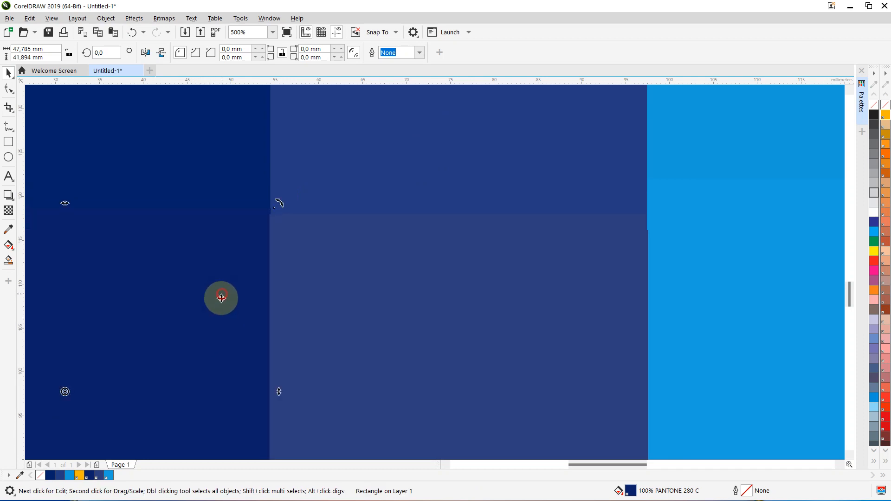
click(340, 263)
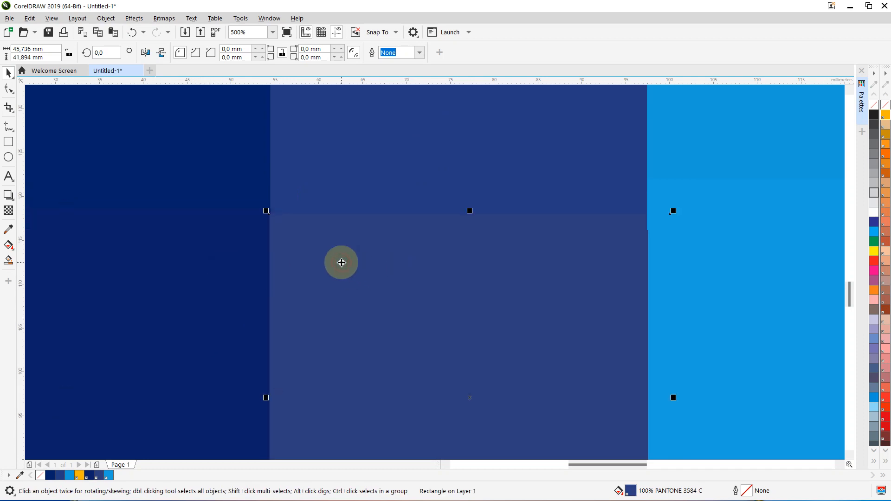
key(Tab)
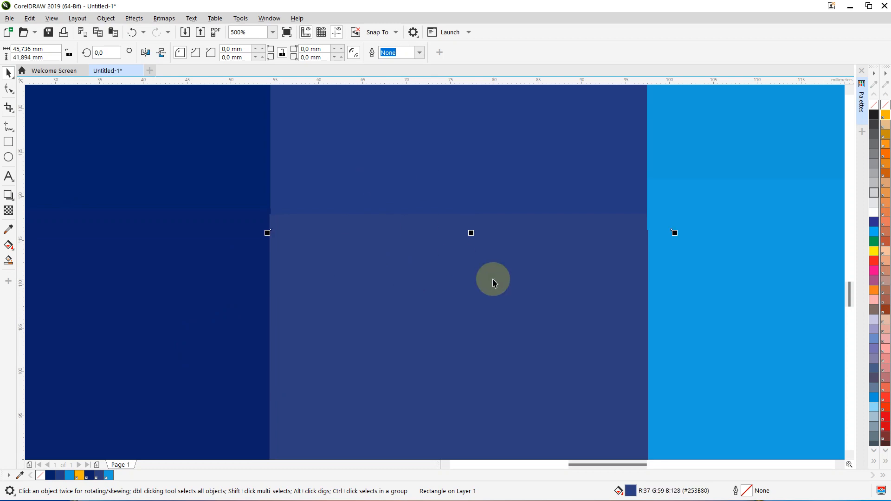
drag(698, 217, 706, 241)
Step: Move the three PANTONE rectangles down to leave a narrow gap below the originals, and align their top edges
scroll(706, 240, down, 2)
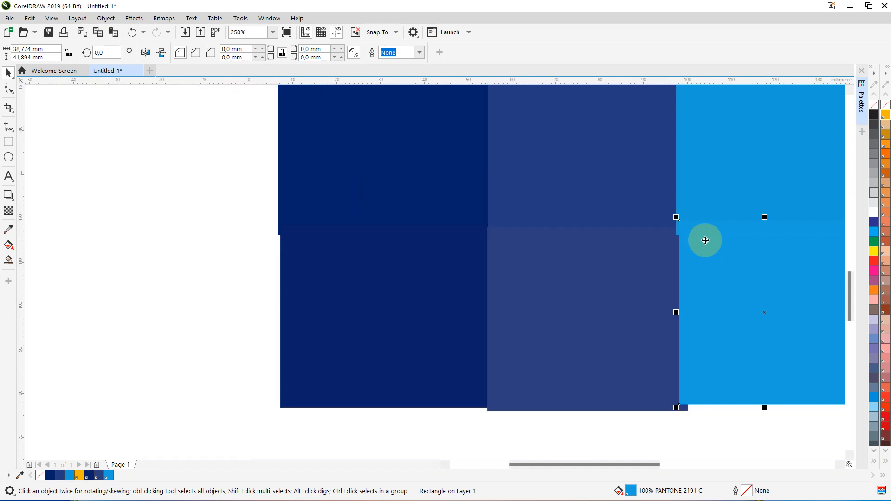
scroll(269, 195, down, 2)
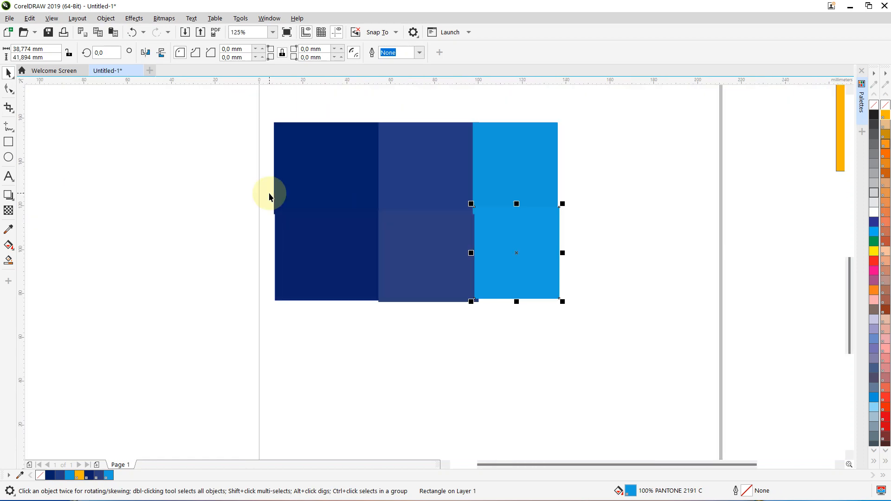
drag(215, 185, 674, 335)
drag(525, 286, 479, 309)
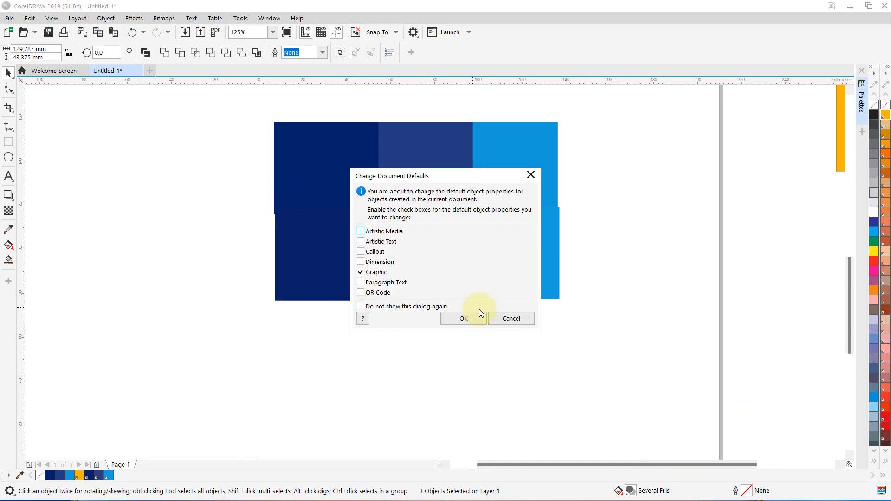
click(514, 319)
click(227, 202)
drag(193, 175, 691, 308)
drag(451, 253, 451, 275)
click(628, 218)
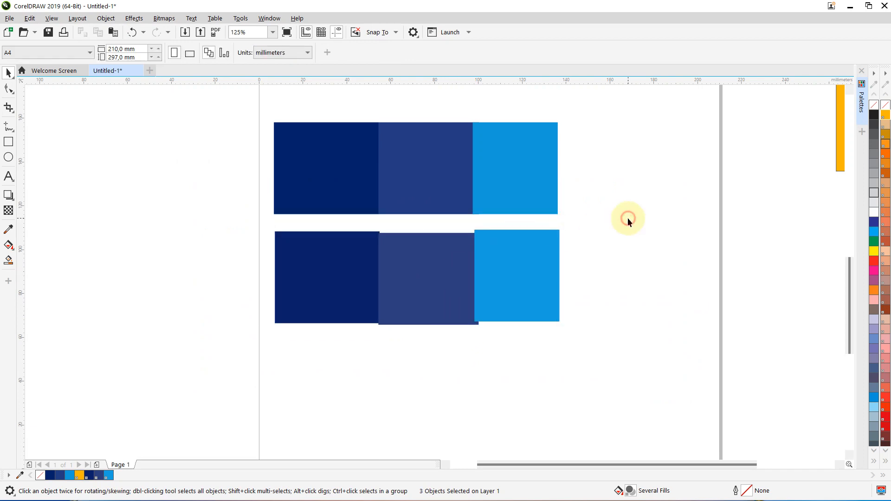
drag(223, 207, 651, 402)
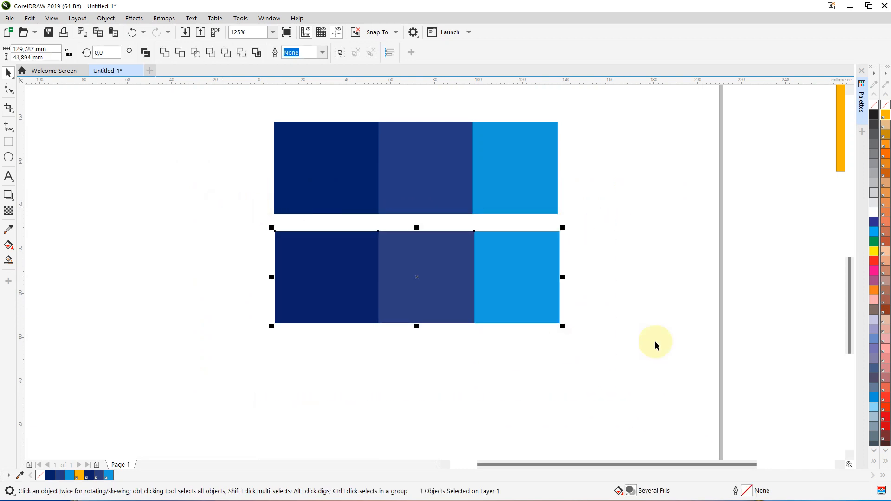
click(655, 311)
click(9, 141)
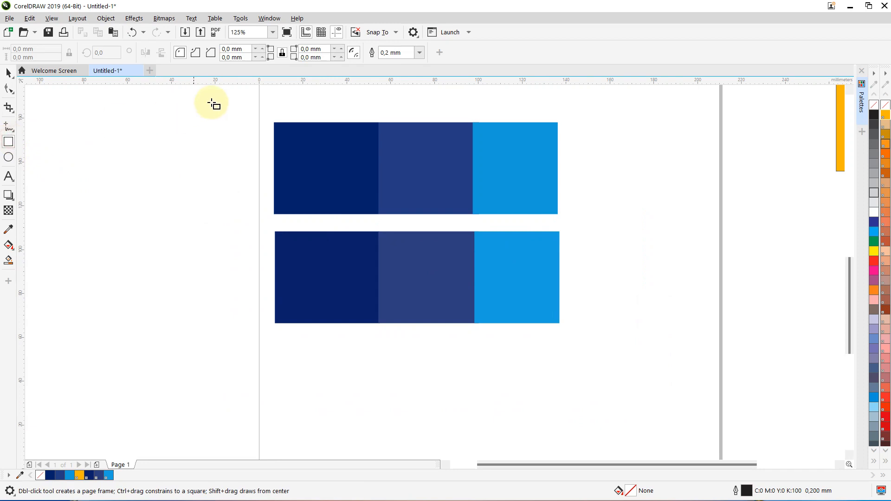
drag(211, 102, 589, 343)
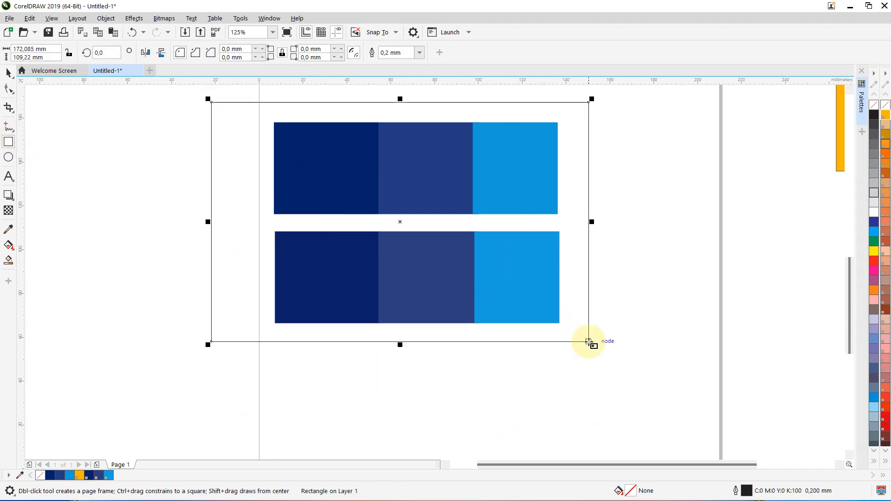
key(Delete)
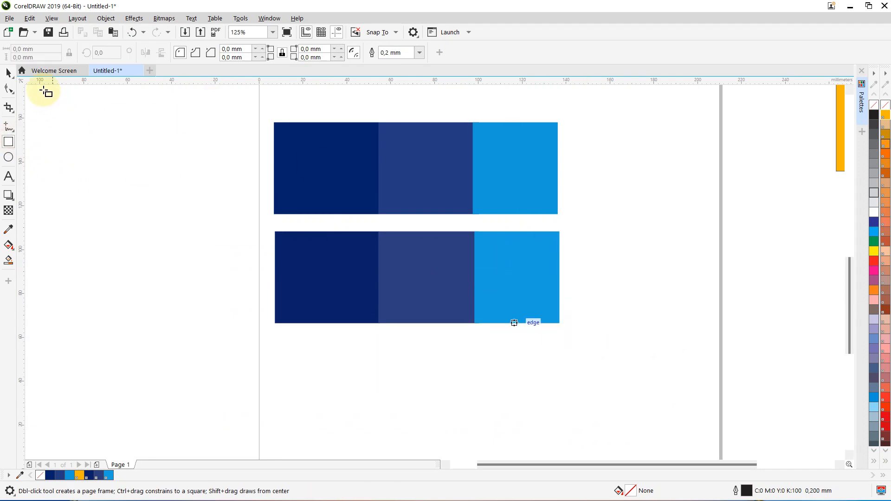
Step: Move the dark blue pair and the middle blue pair to the left, separating the three color pairs with gaps
click(7, 72)
drag(245, 140, 446, 419)
drag(332, 292, 229, 285)
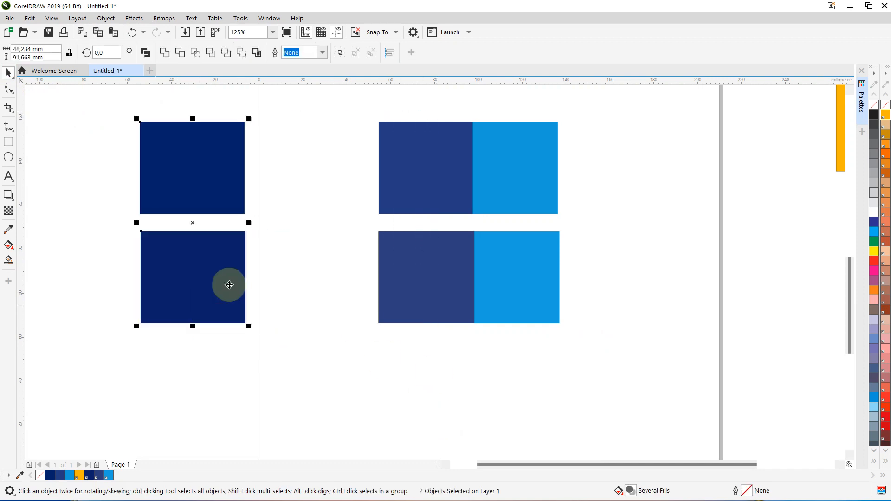
click(299, 103)
drag(520, 384, 520, 384)
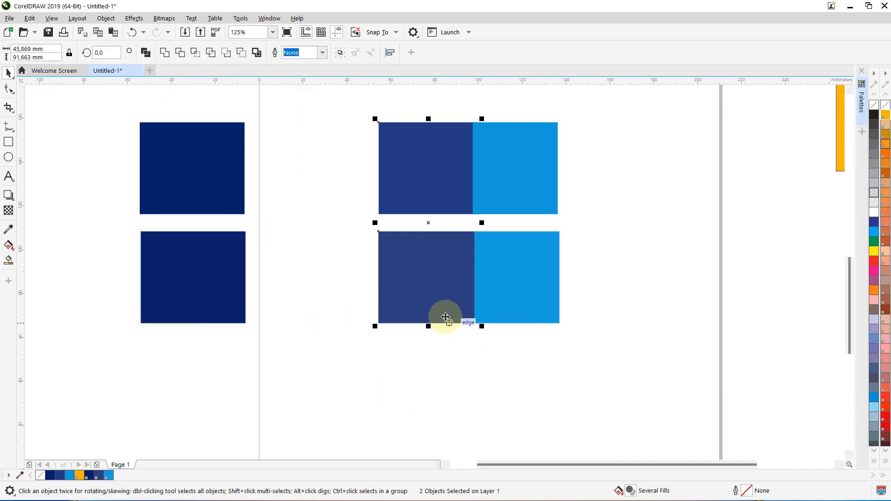
drag(444, 315, 373, 315)
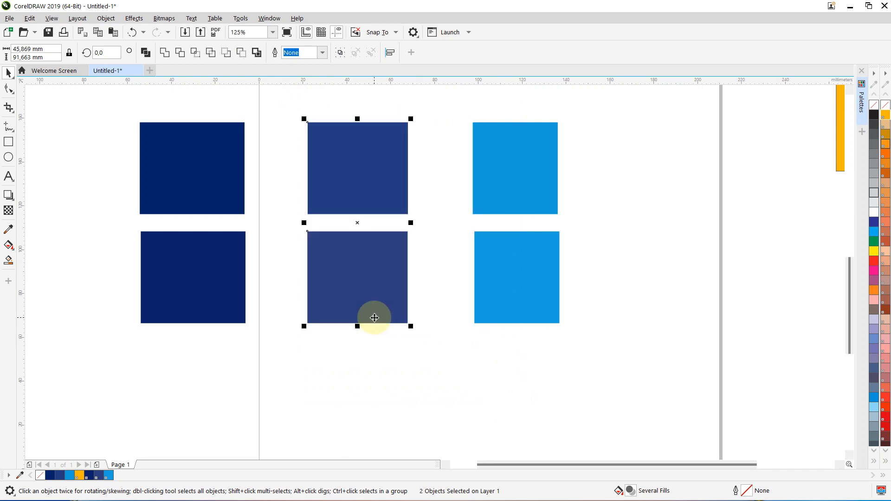
click(402, 338)
Step: Move the row of three PANTONE rectangles further straight down to widen the gap below the RGB originals
drag(525, 335, 615, 408)
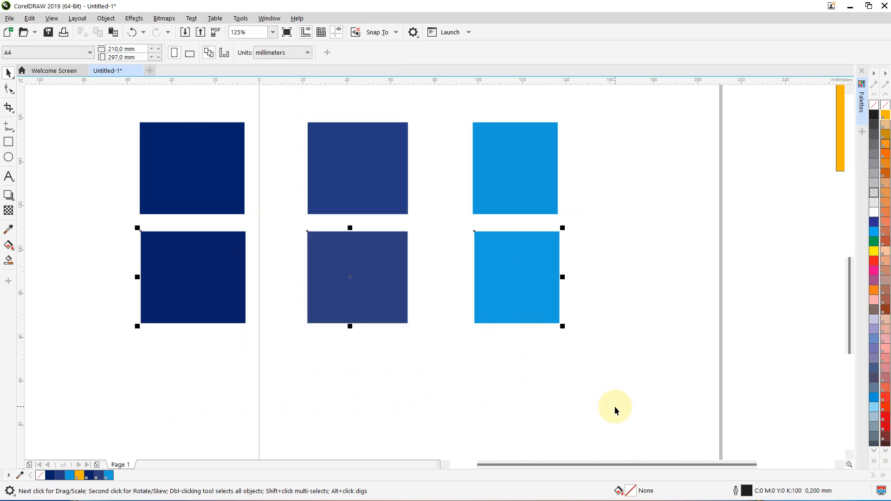
drag(382, 286, 382, 288)
drag(379, 320, 378, 331)
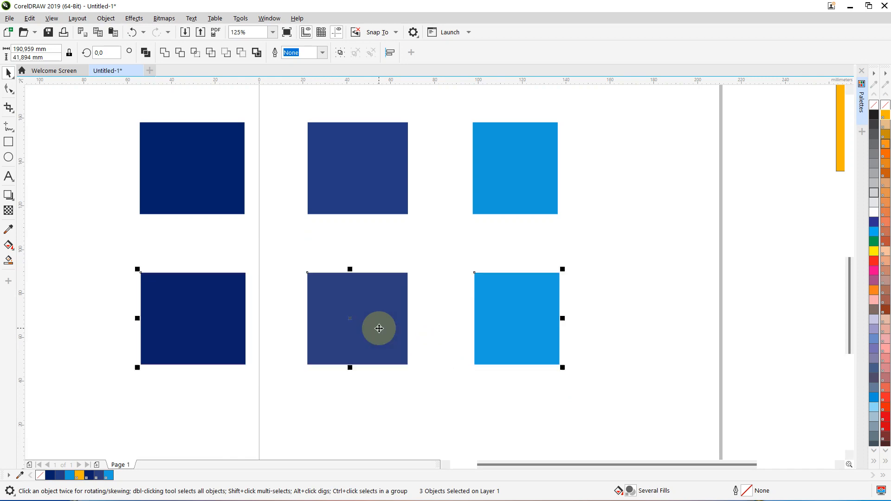
click(641, 267)
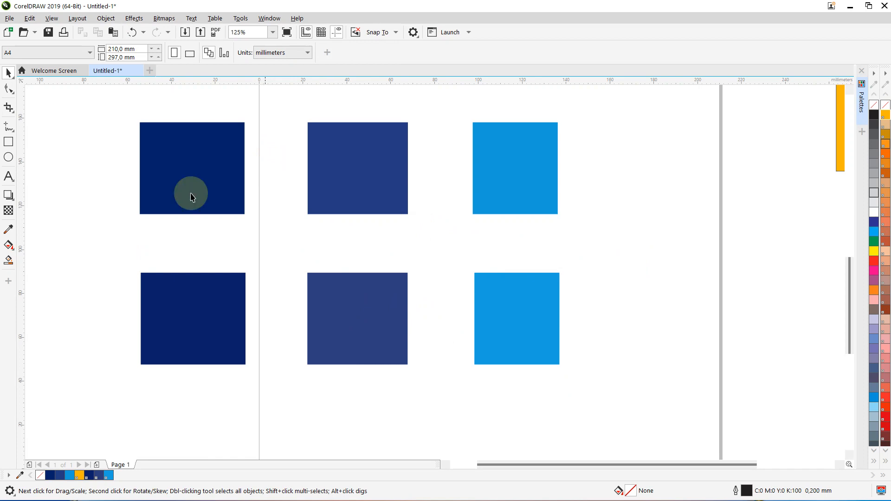
Step: Draw a rectangle about 273 × 139 mm around the six color swatches and fill it with 40% black gray
click(8, 141)
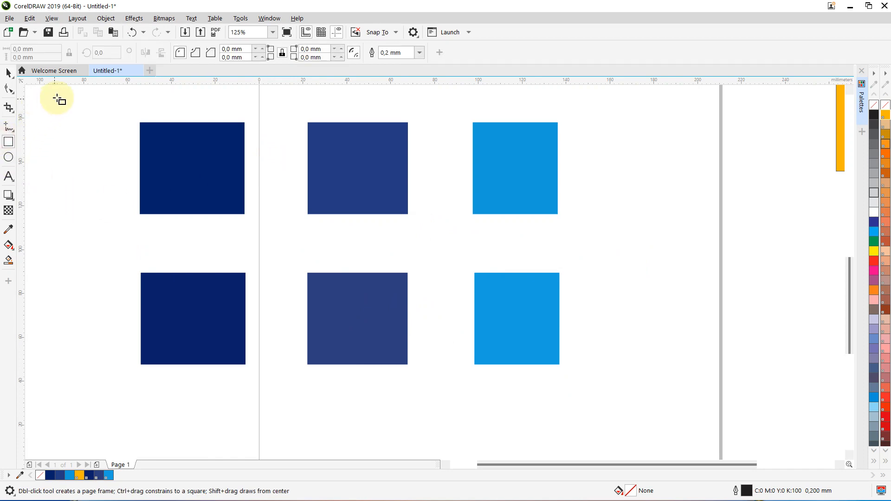
drag(64, 92, 664, 398)
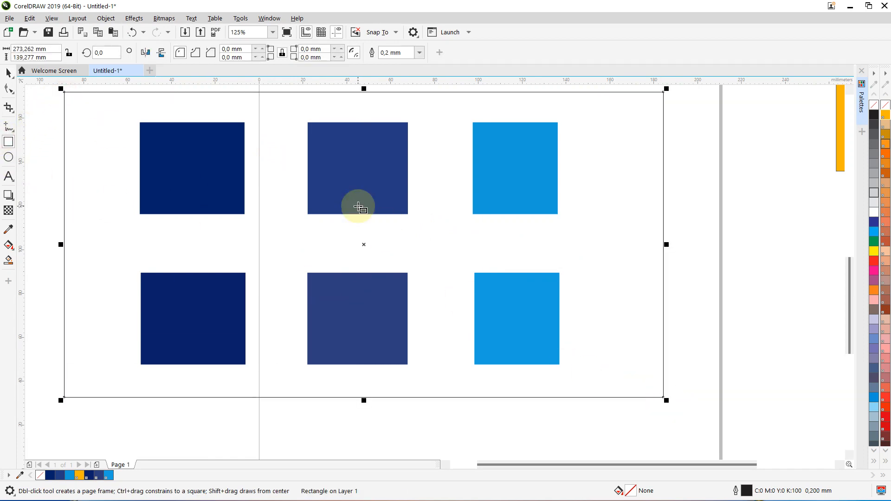
click(9, 73)
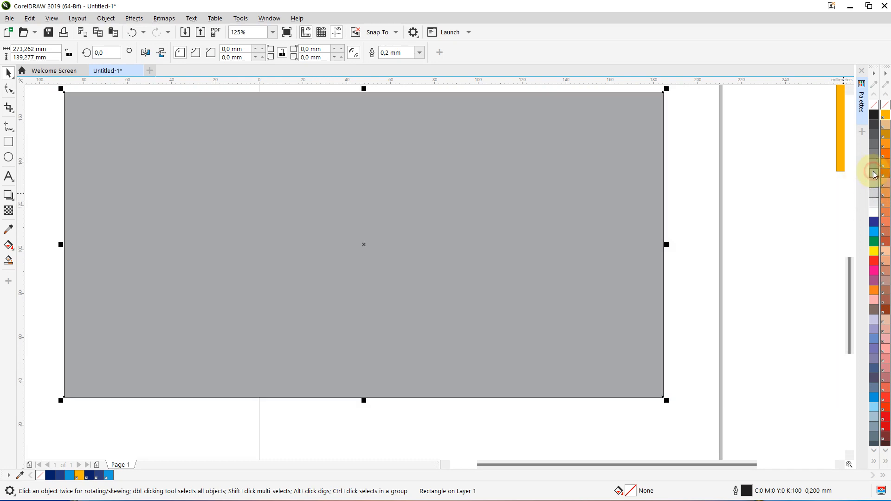
click(875, 174)
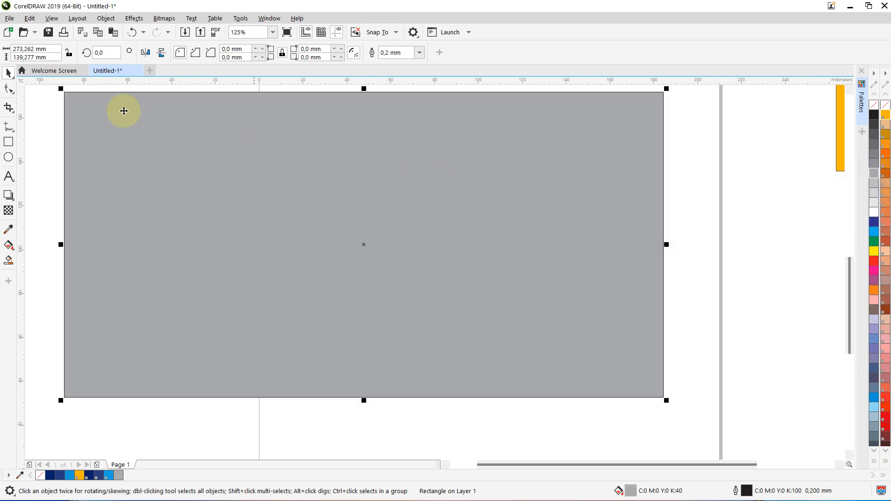
Step: Send the gray rectangle behind the six swatches so it serves as their background
right_click(145, 184)
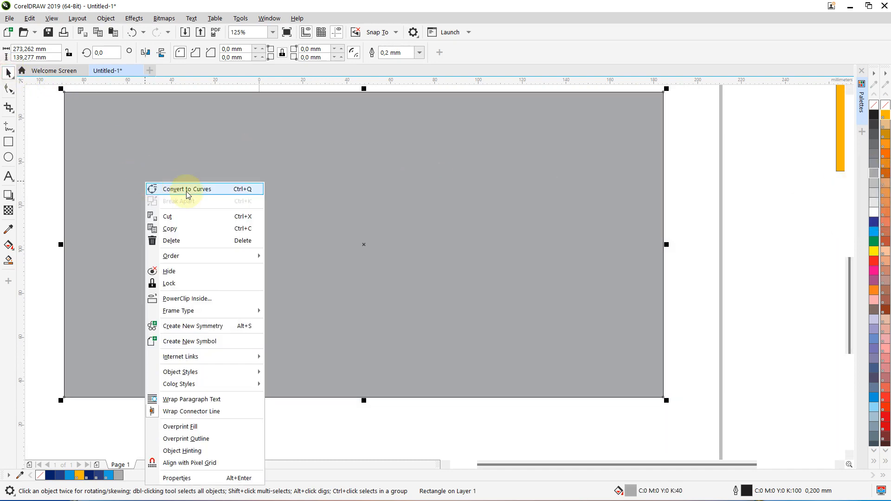
mouse_move(207, 256)
click(288, 269)
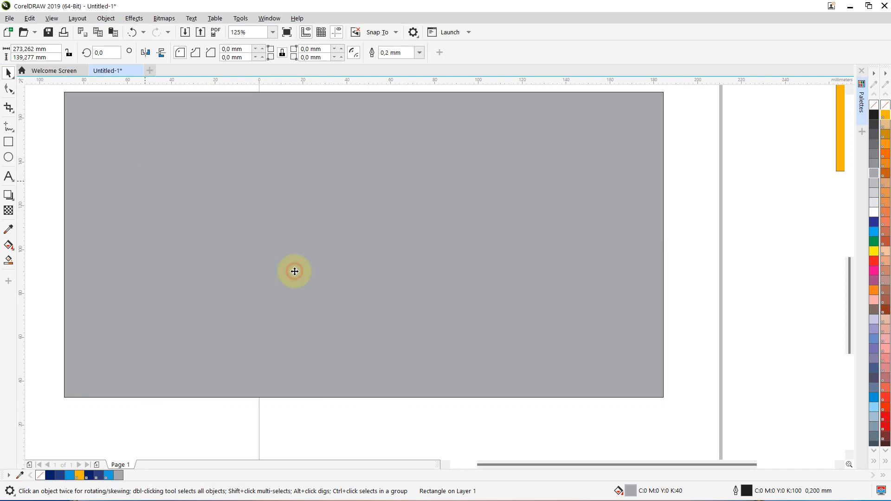
Step: Move the row of three PANTONE rectangles straight up, leaving a narrow gap below the originals
click(710, 261)
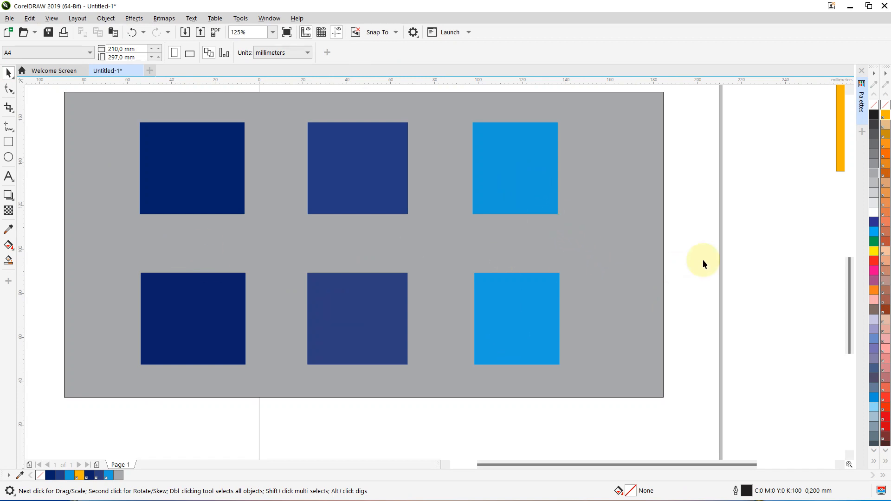
drag(719, 255, 94, 388)
drag(169, 322, 178, 280)
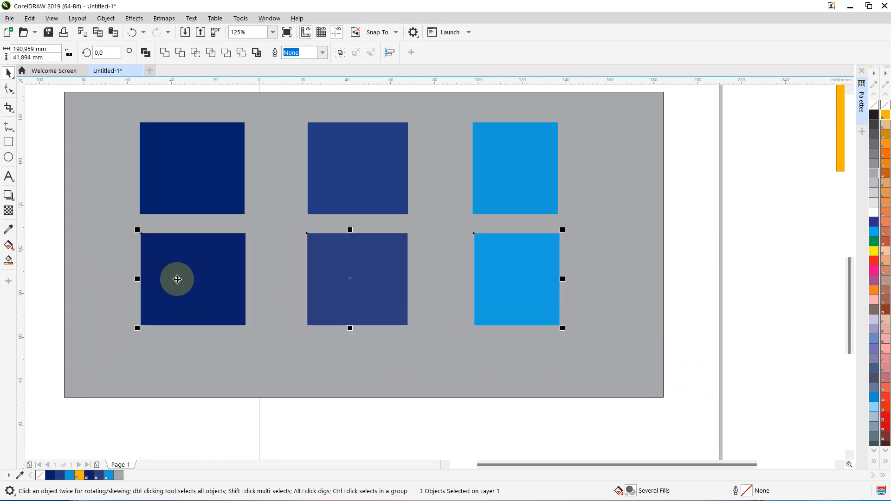
Step: Fill the background rectangle with orange PANTONE 2428 C
click(654, 222)
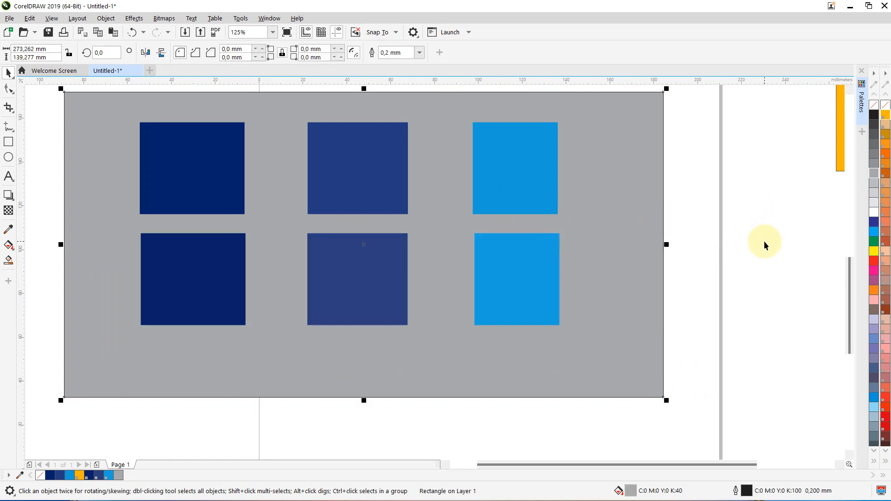
click(886, 165)
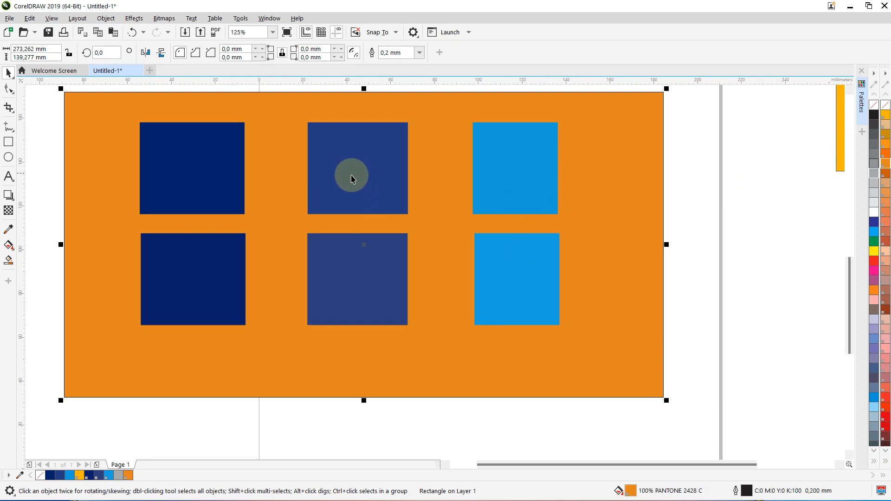
click(686, 226)
Step: Fill the background rectangle with yellow (C0 M0 Y100 K0)
click(609, 224)
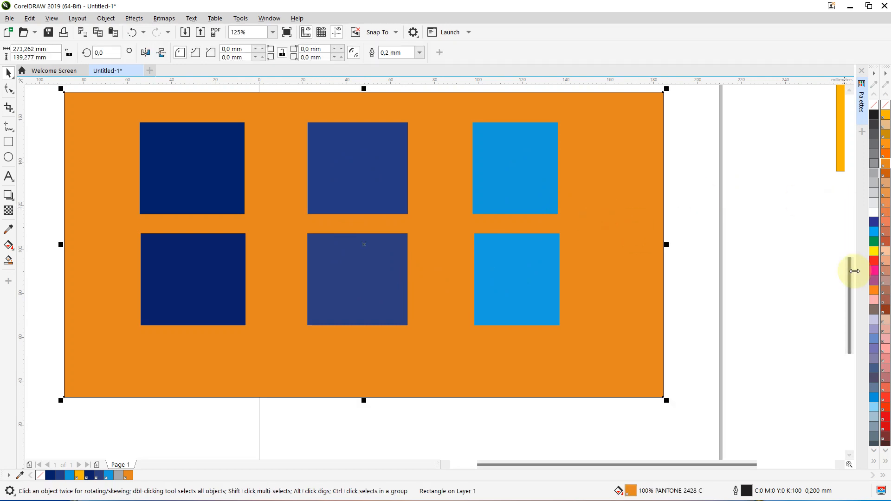
click(875, 252)
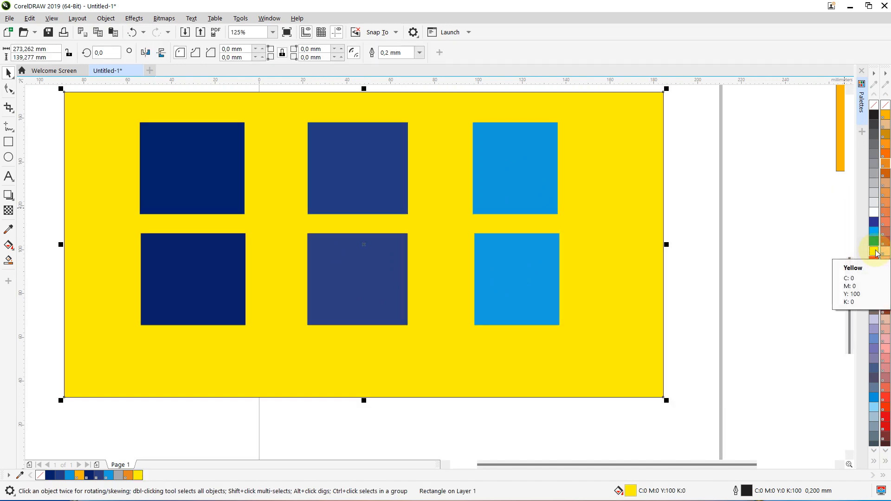
click(724, 201)
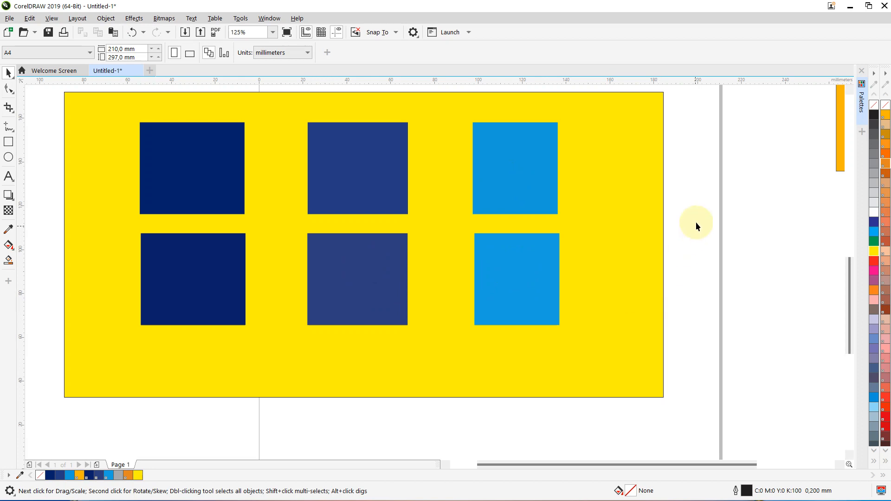
Step: Move the three PANTONE rectangles up until their top edges meet the bottom edges of the originals
drag(696, 222, 114, 366)
drag(349, 293, 350, 273)
click(689, 251)
click(464, 243)
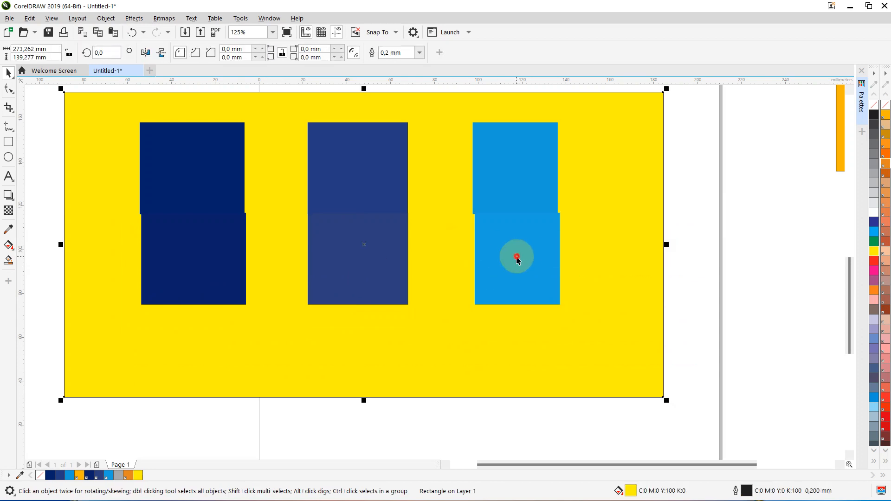
Step: Offset the light blue PANTONE rectangle up and to the right over its original, and compare the two colors up close
drag(511, 267, 524, 252)
click(734, 252)
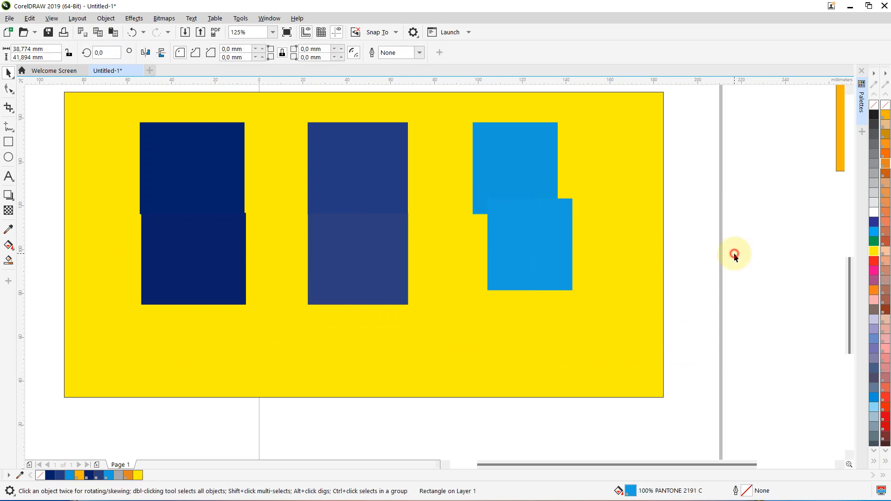
scroll(735, 253, up, 2)
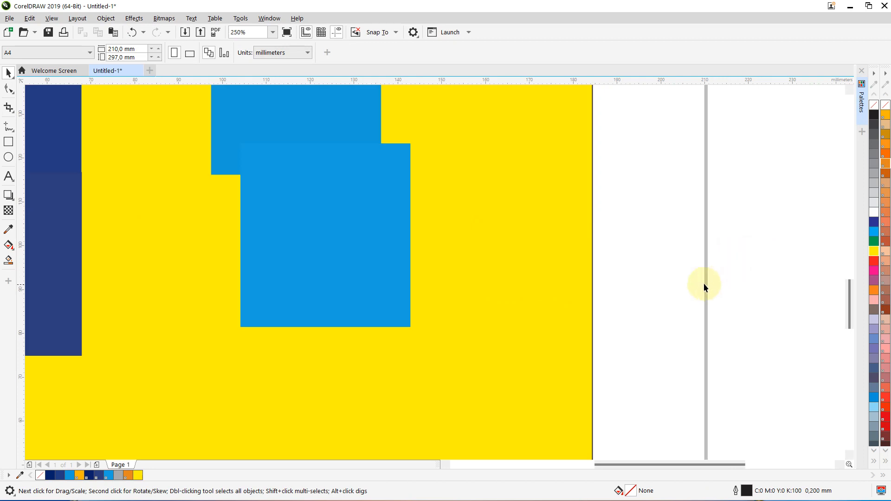
drag(849, 299, 850, 286)
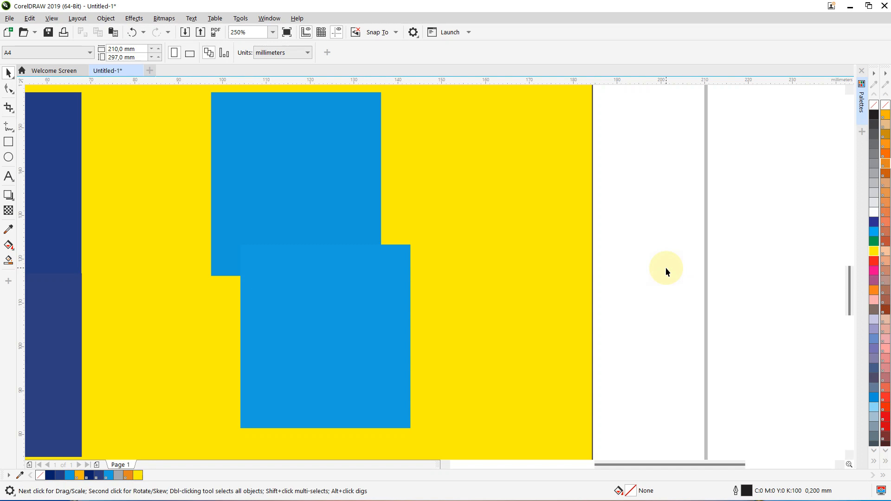
click(385, 273)
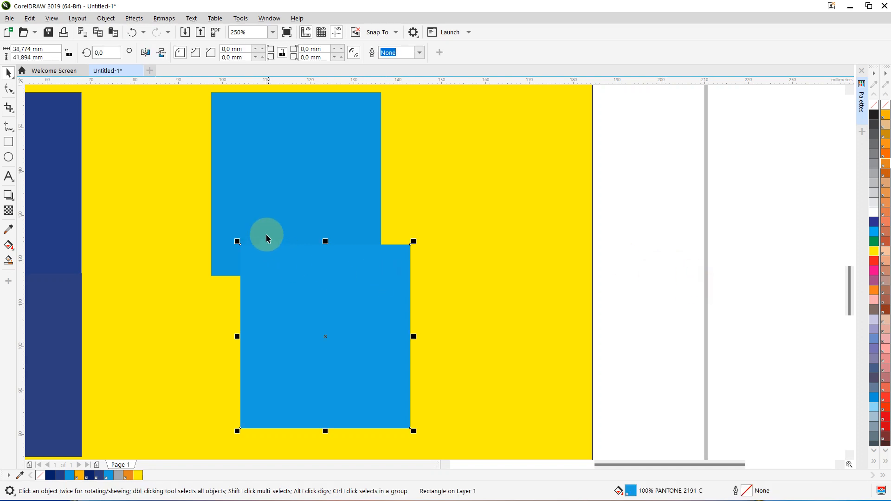
click(255, 221)
click(300, 334)
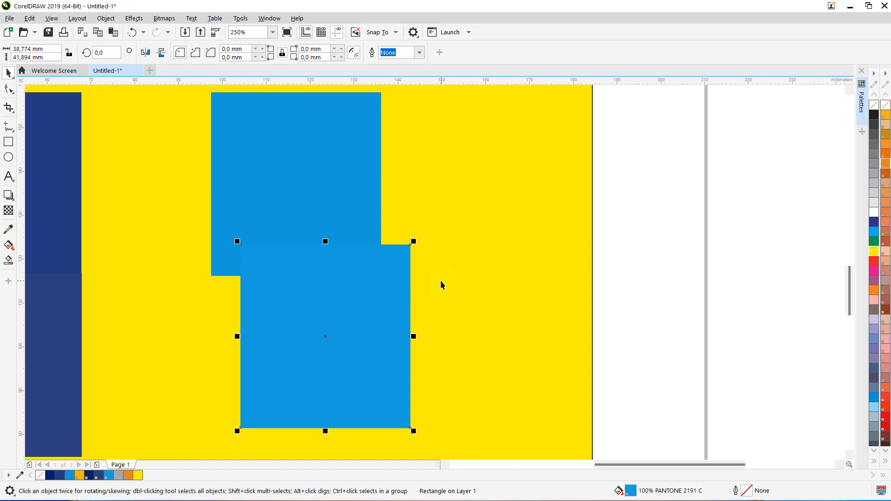
Step: Delete the separate orange-yellow rectangle and the whole yellow comparison area with its six swatches, keeping the circle image
scroll(441, 281, down, 3)
drag(541, 149, 725, 349)
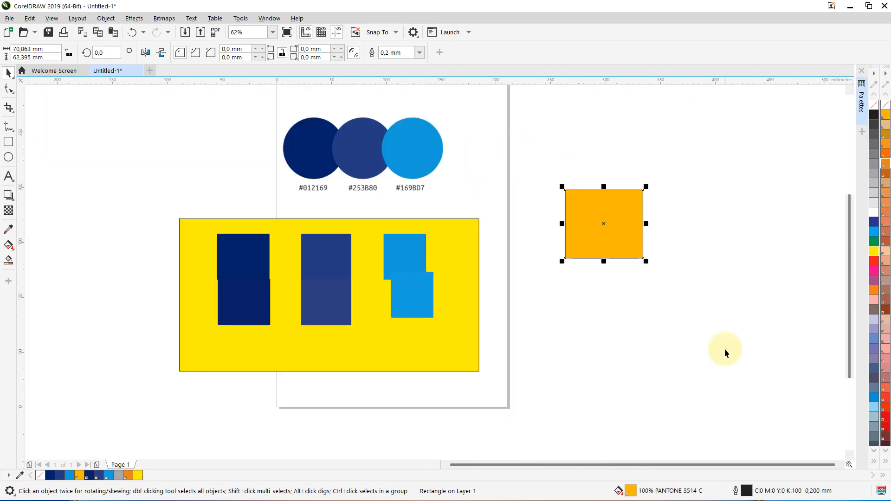
key(Delete)
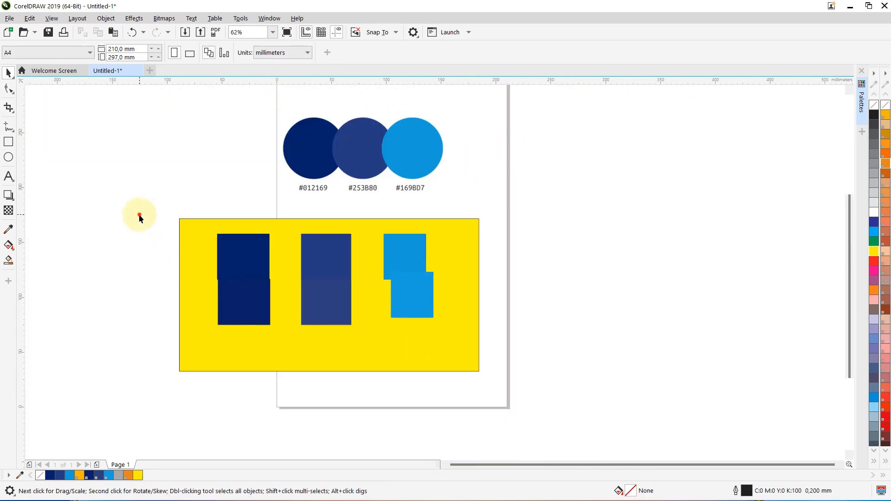
drag(139, 214, 549, 413)
key(Delete)
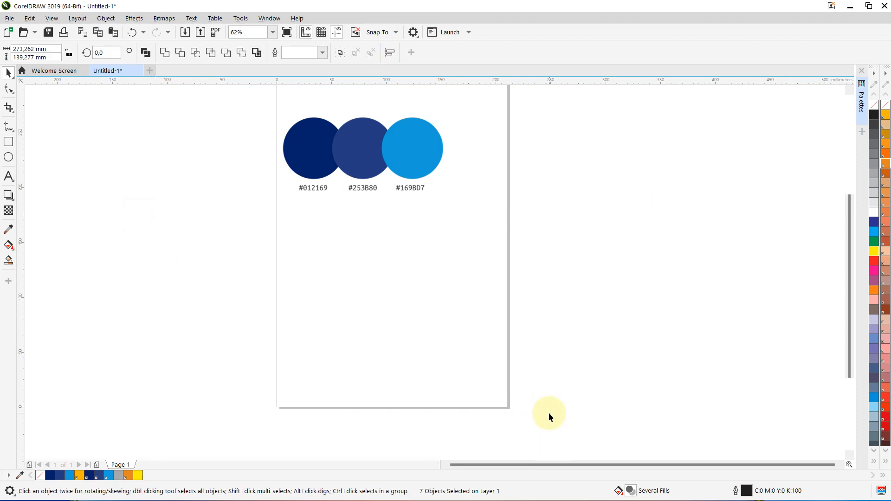
Step: Move the bitmap with the three hex-labelled circles down and to the right within the page
drag(370, 173, 375, 252)
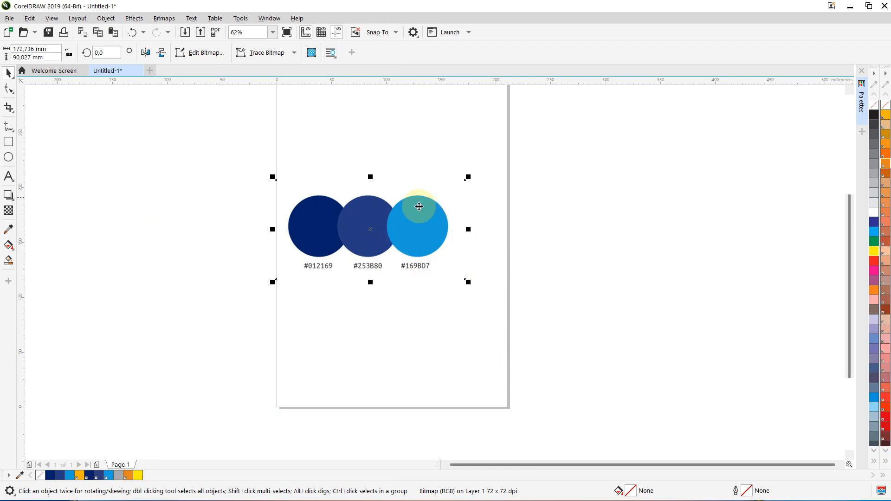
click(557, 229)
scroll(487, 227, up, 5)
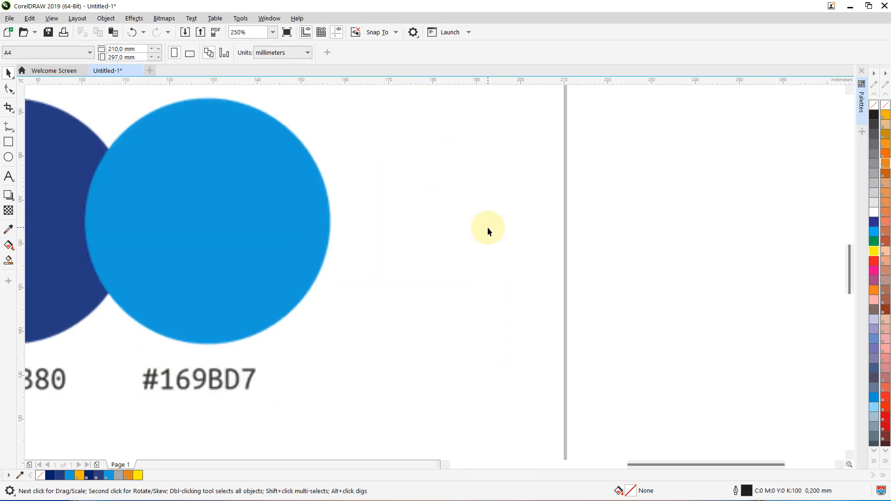
drag(199, 213, 317, 252)
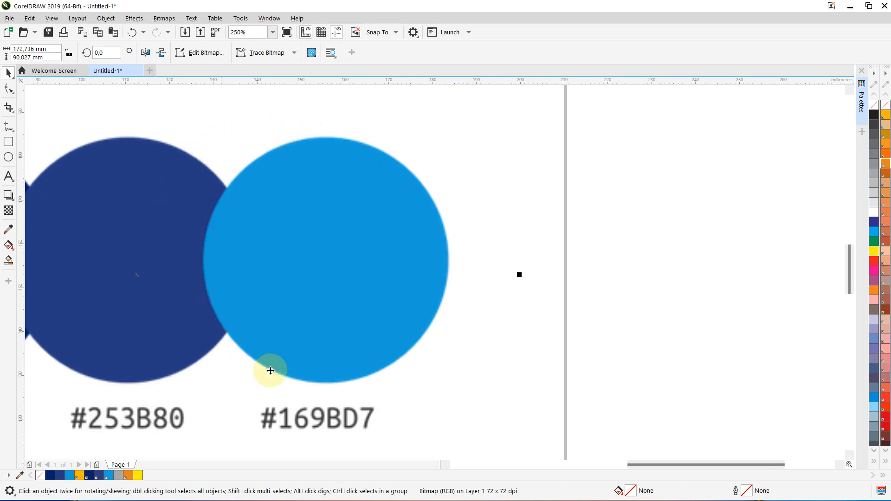
click(9, 158)
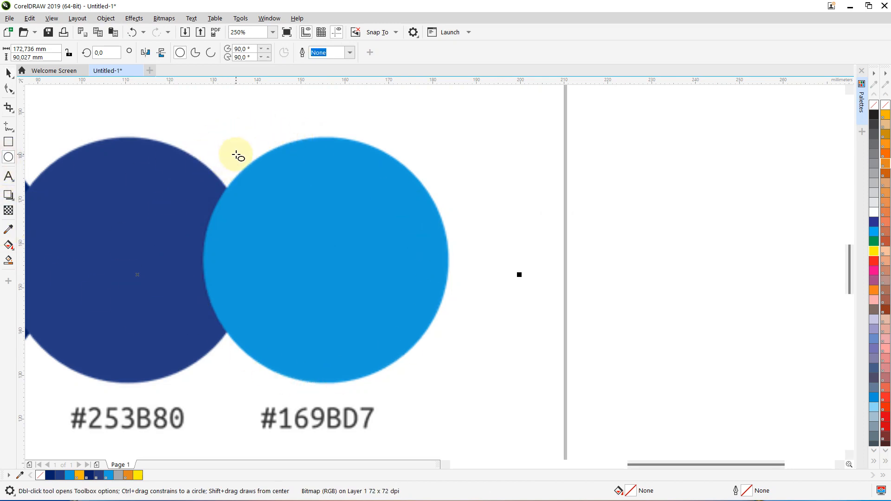
click(8, 73)
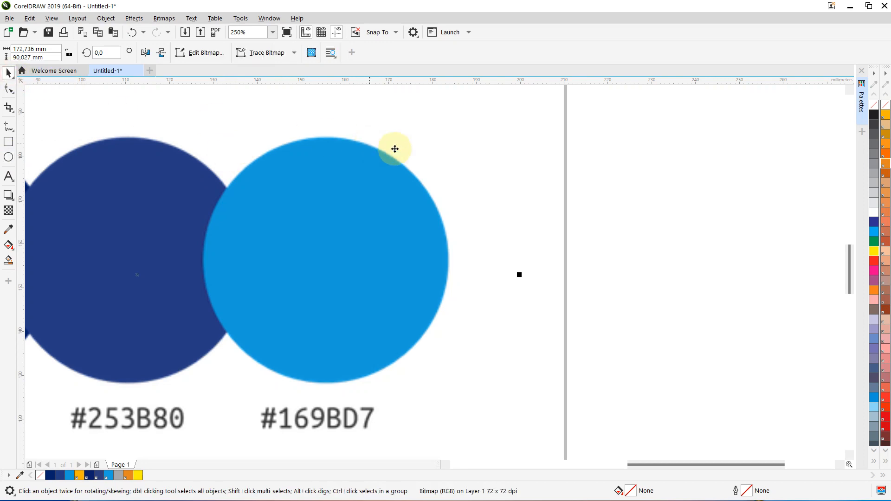
click(607, 200)
Step: Draw a circle about 46 mm in diameter over the middle and light blue circles of the image
scroll(606, 199, down, 2)
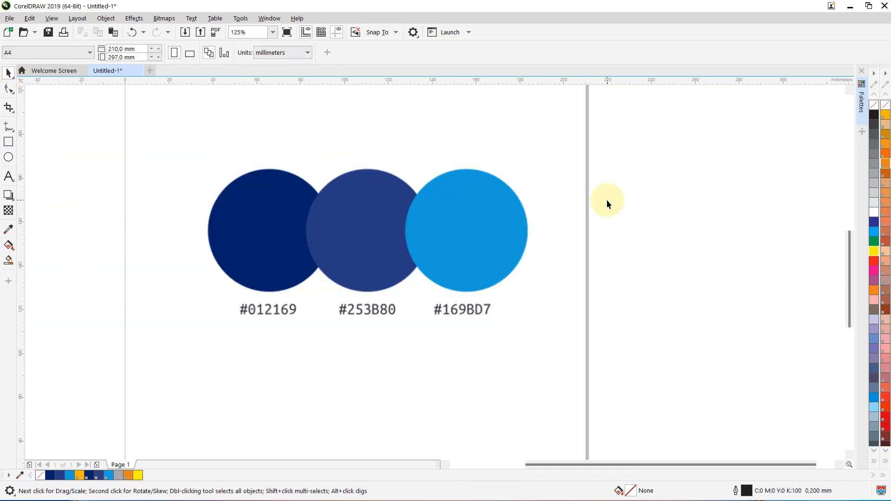
click(8, 158)
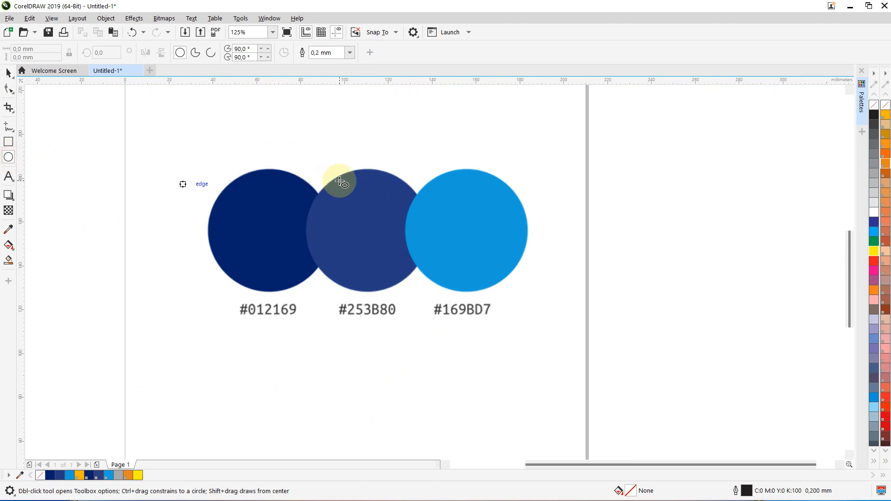
drag(338, 180, 444, 283)
click(9, 74)
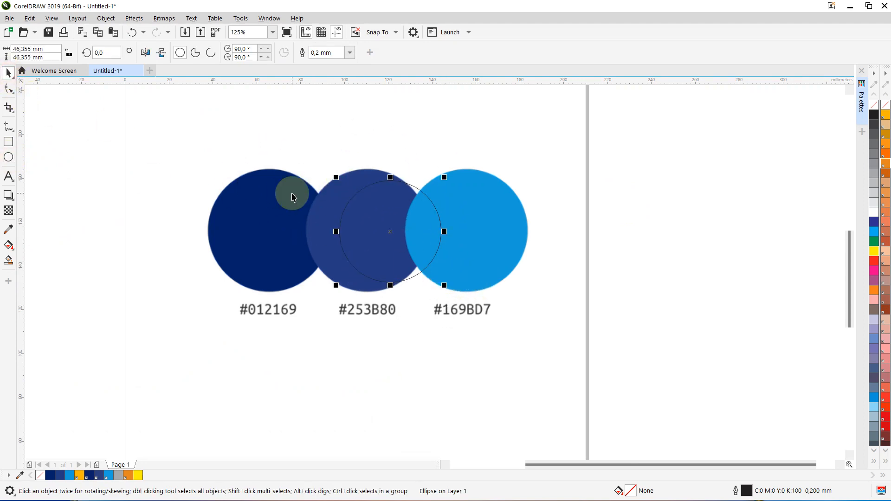
Step: Move the drawn circle onto the light blue #169BD7 circle and enlarge it to about 57 mm so it encloses that circle
drag(362, 220, 436, 222)
drag(518, 176, 537, 163)
drag(471, 205, 473, 203)
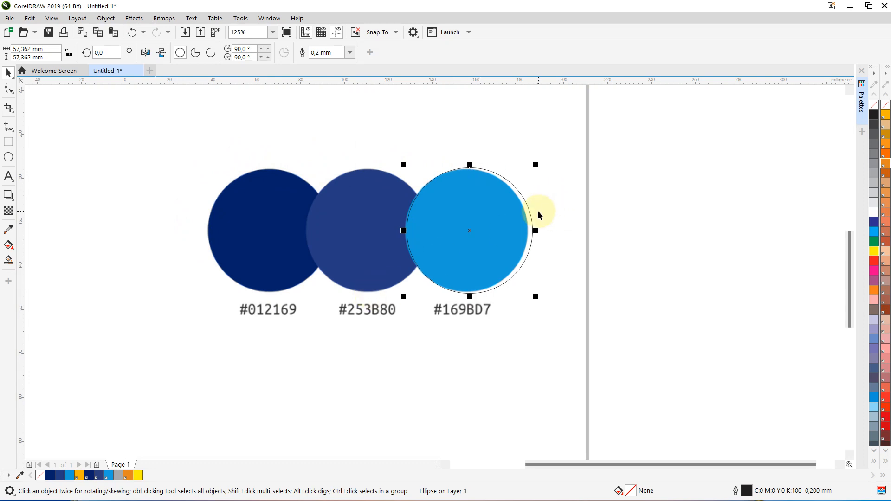
scroll(538, 215, up, 2)
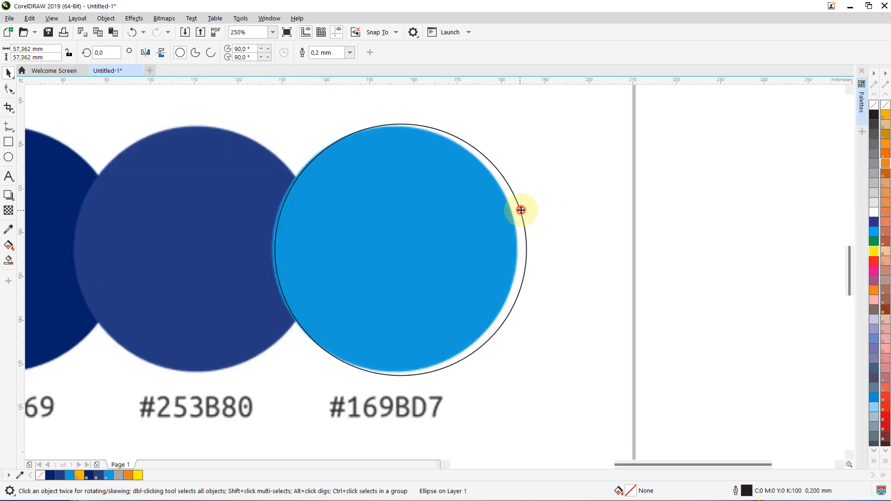
drag(522, 209, 513, 204)
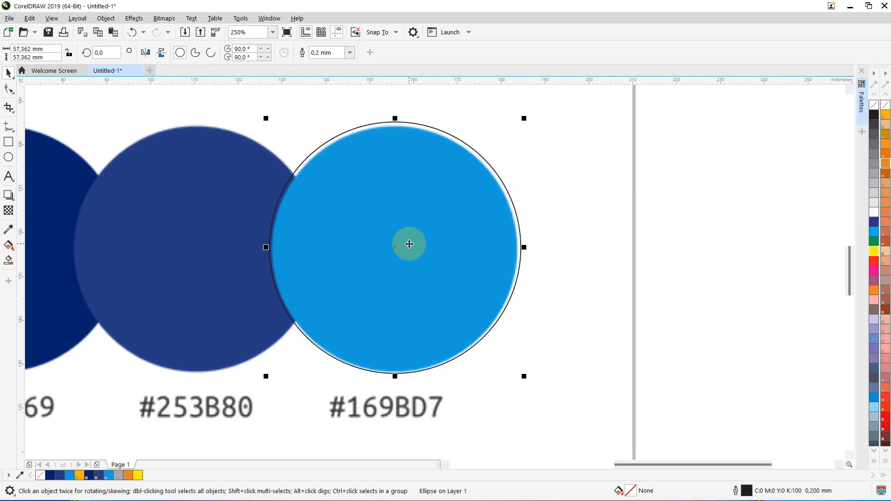
Step: Place a copy of the circle outline over the middle blue #253B80 circle
drag(409, 244, 203, 256)
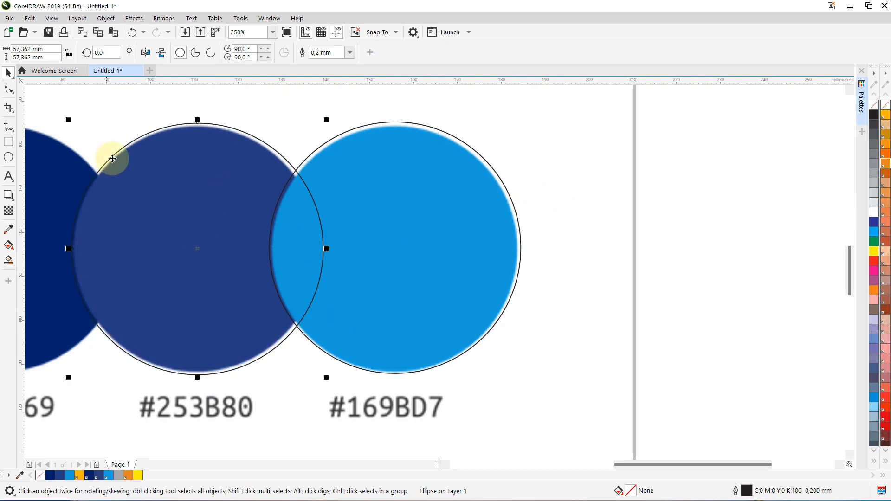
scroll(314, 264, down, 3)
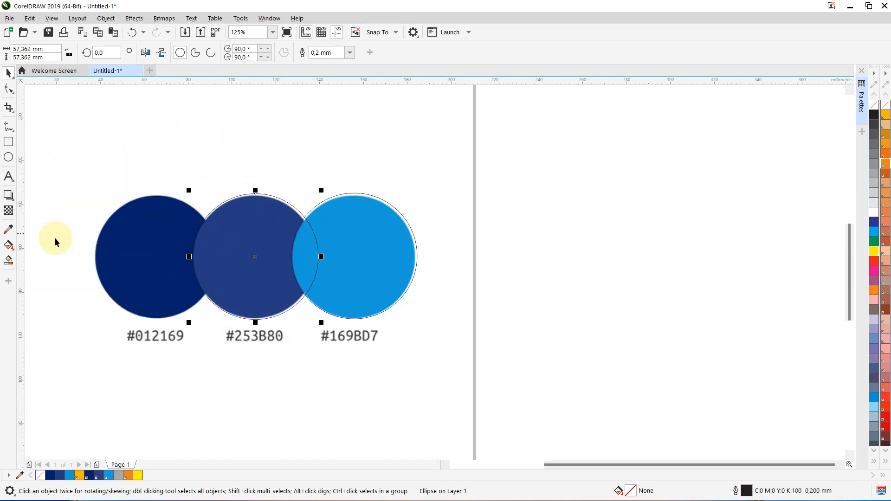
click(11, 112)
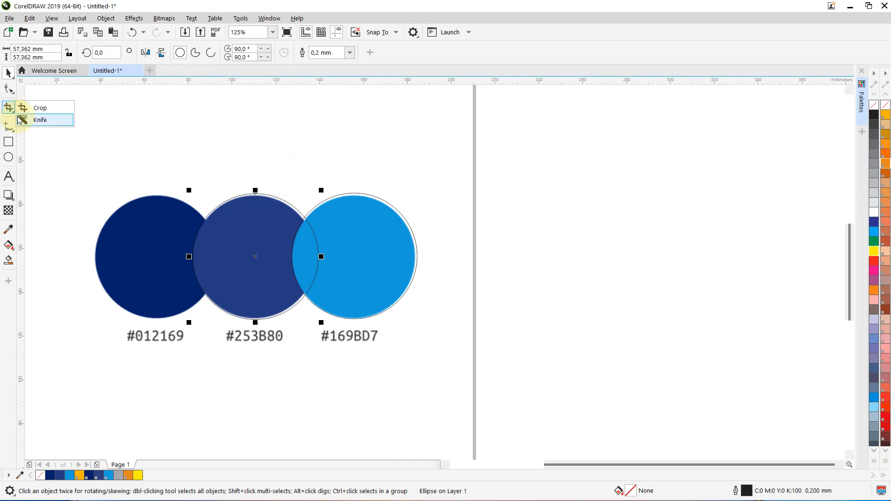
click(25, 121)
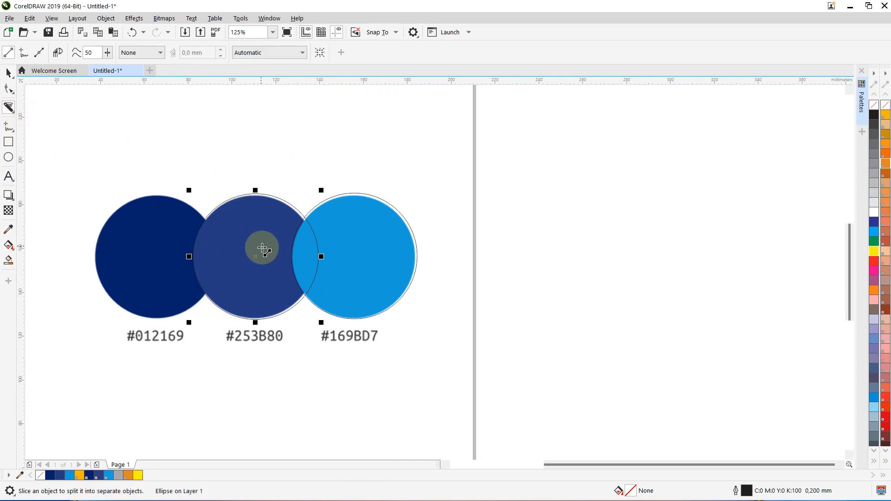
click(15, 116)
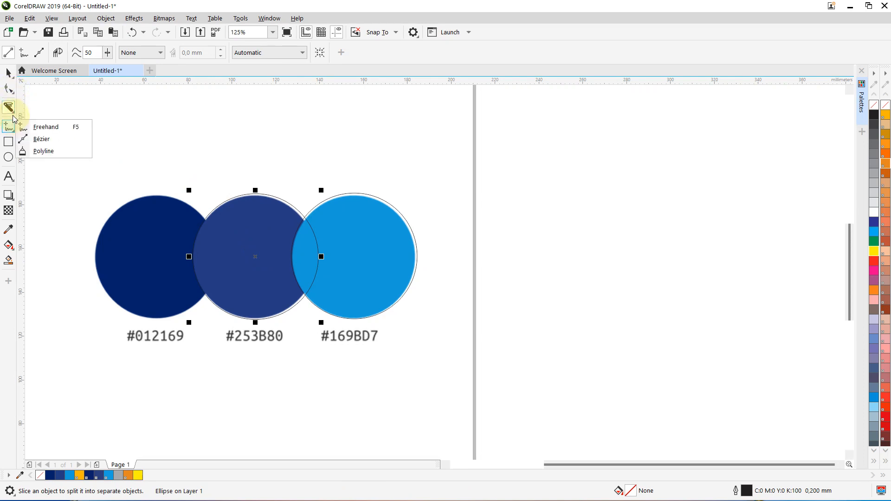
click(13, 114)
Step: Switch the workspace to Default
click(272, 11)
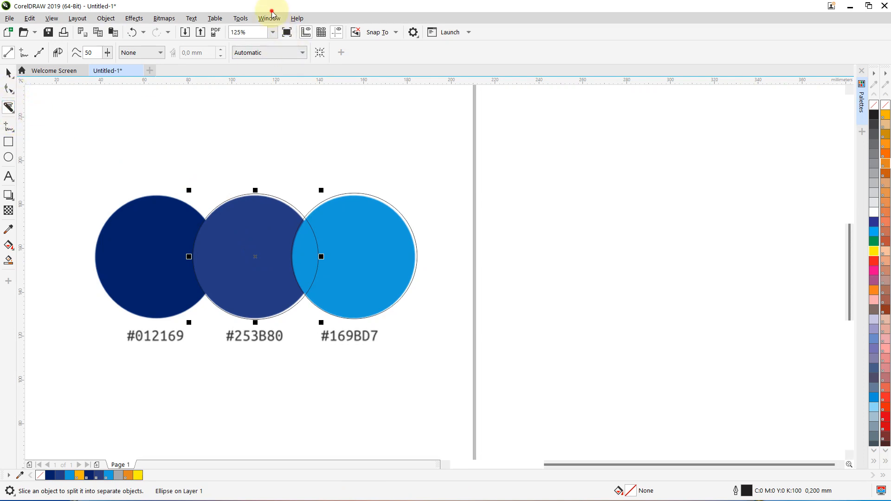
click(272, 19)
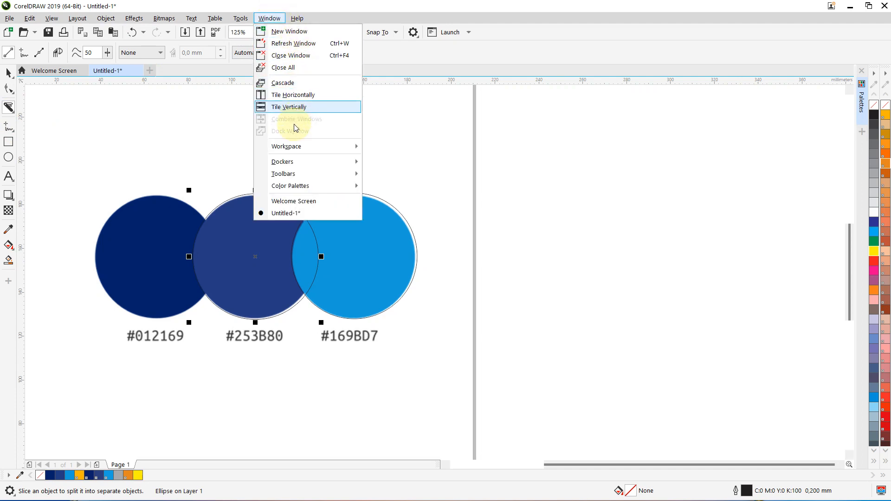
mouse_move(294, 148)
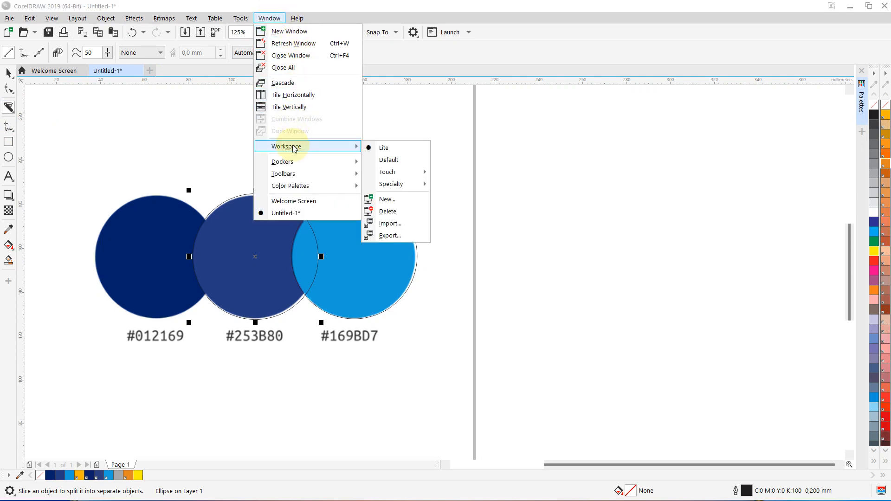
click(382, 159)
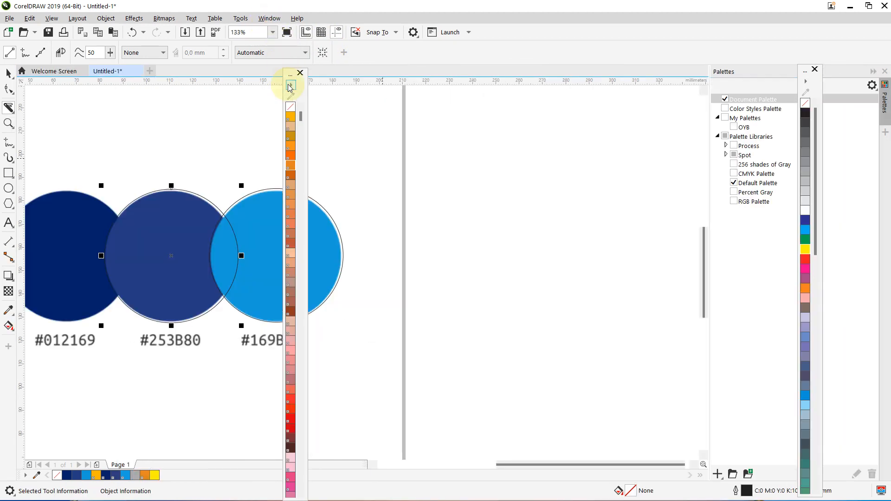
Step: Close the floating orange-and-red color palette and place the Default Palette as a narrow floating strip over the Palettes docker
click(302, 71)
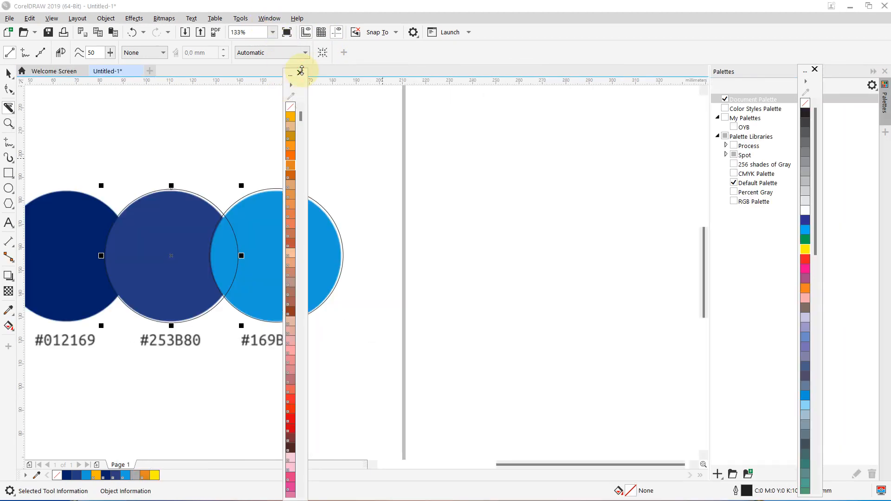
click(300, 72)
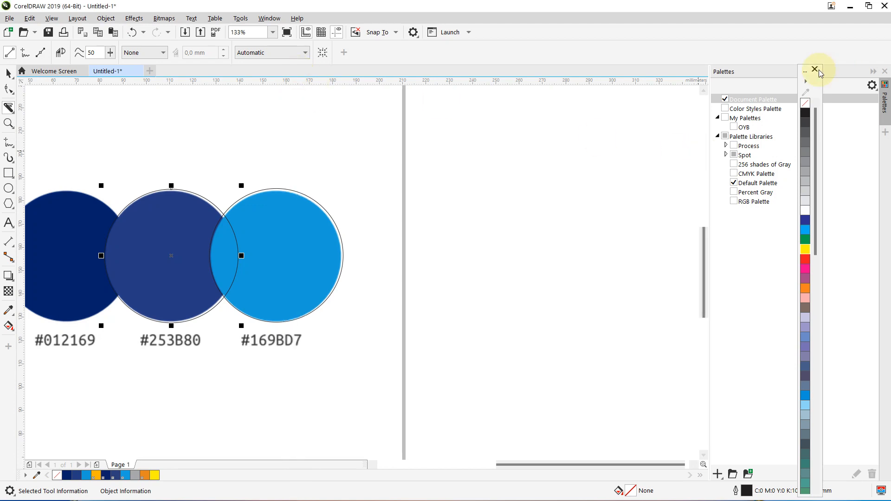
drag(806, 72, 870, 79)
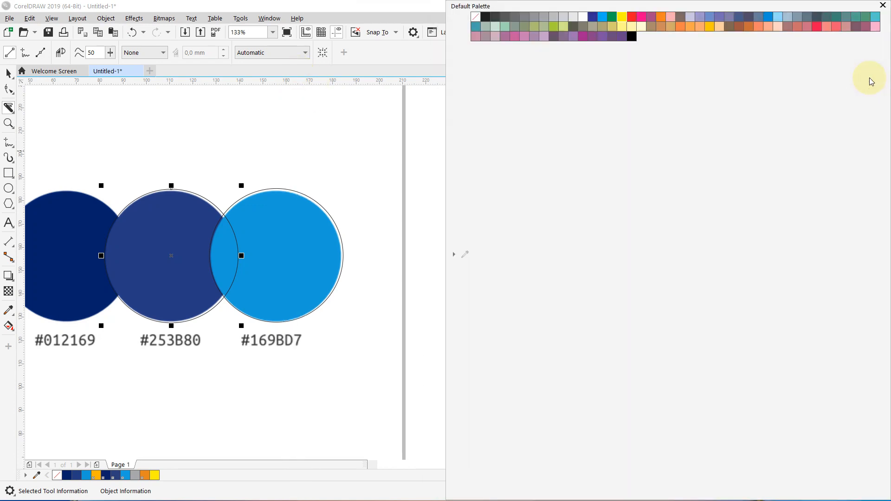
drag(845, 3, 870, 91)
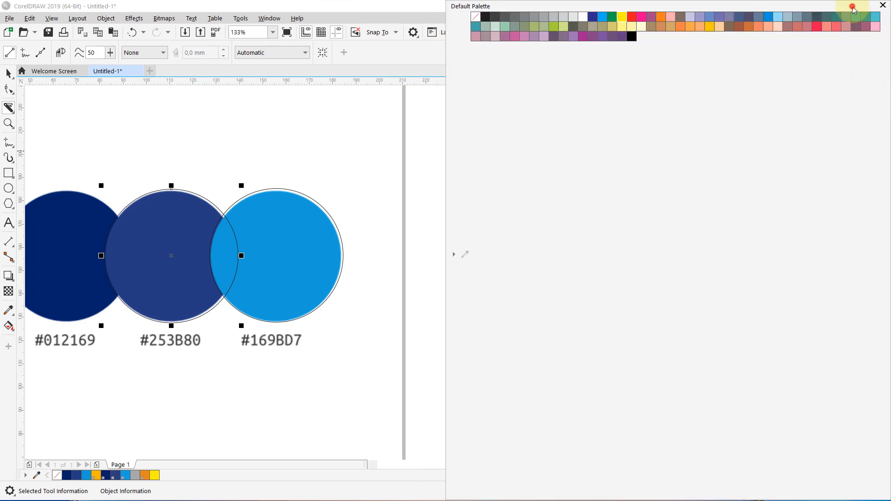
drag(852, 7, 874, 163)
drag(791, 6, 784, 88)
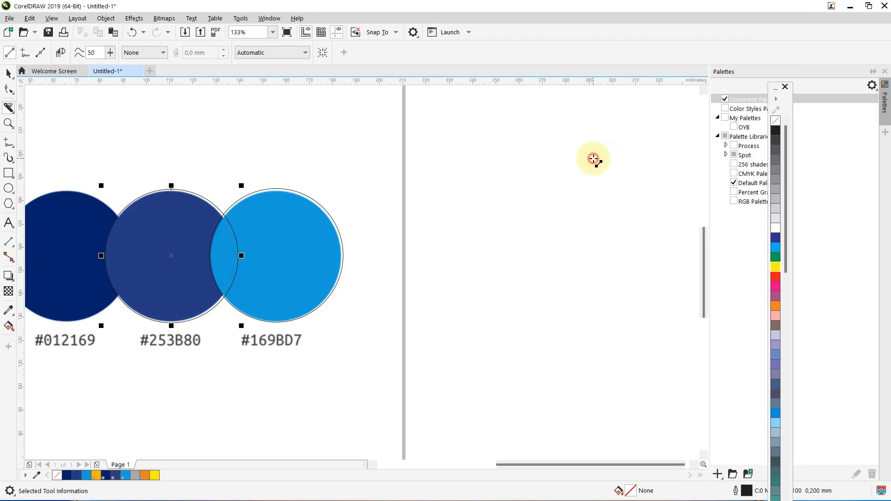
Step: Change the outlines of both drawn circles to red
click(9, 73)
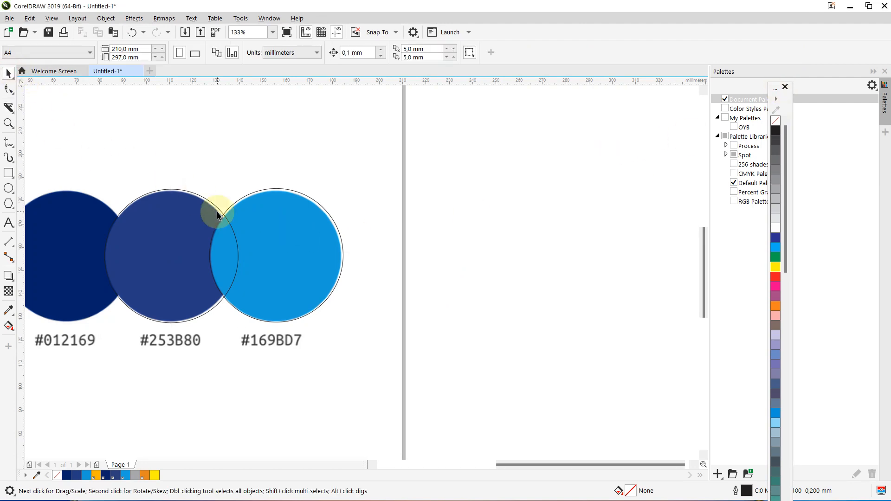
drag(70, 135, 367, 335)
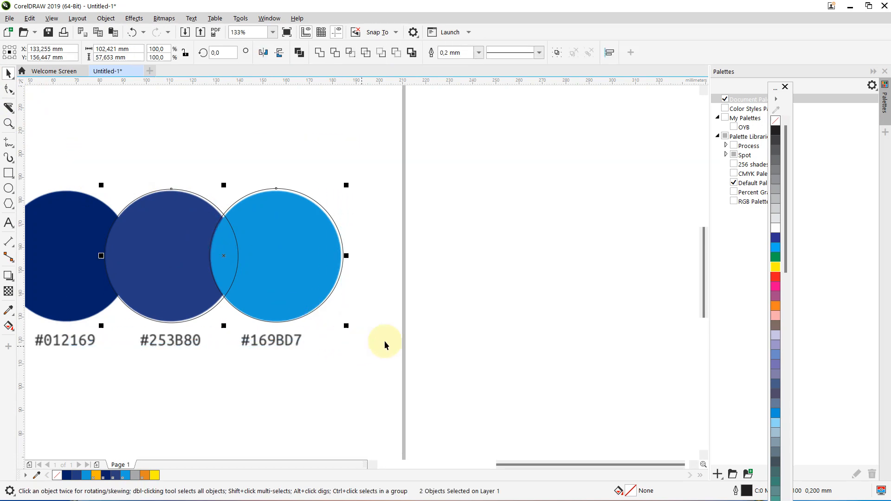
right_click(777, 280)
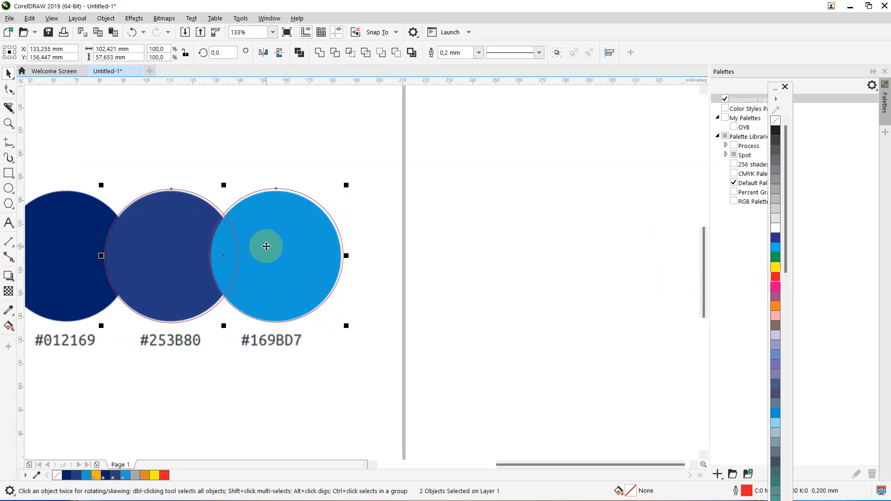
Step: Remove the overlapping arcs inside the two red circle outlines with Virtual Segment Delete, and clear the selection
click(15, 113)
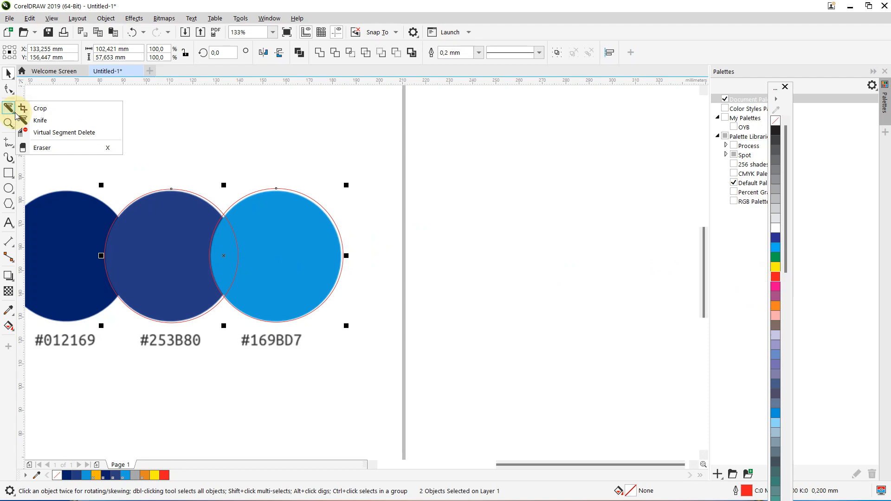
click(28, 133)
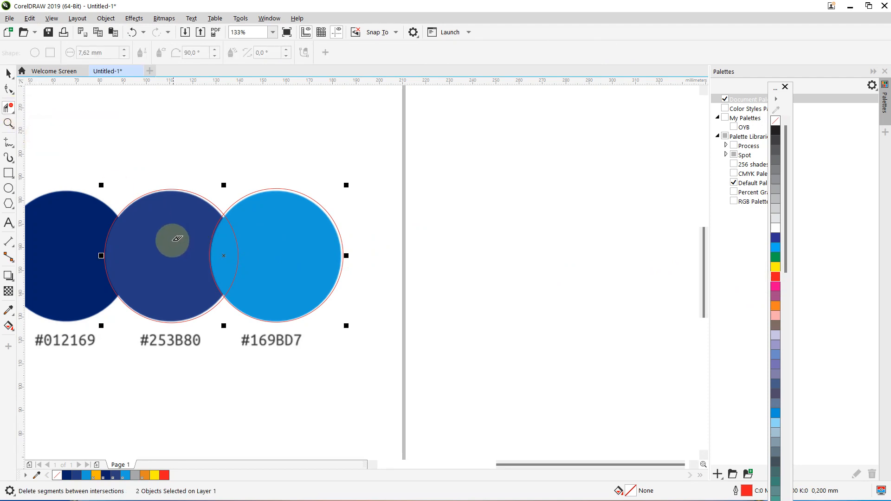
drag(172, 241, 272, 251)
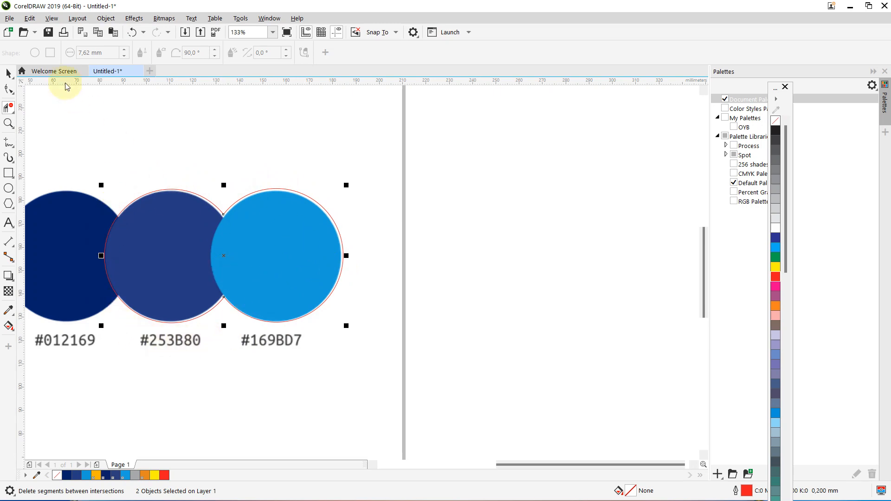
click(8, 72)
click(377, 176)
click(461, 200)
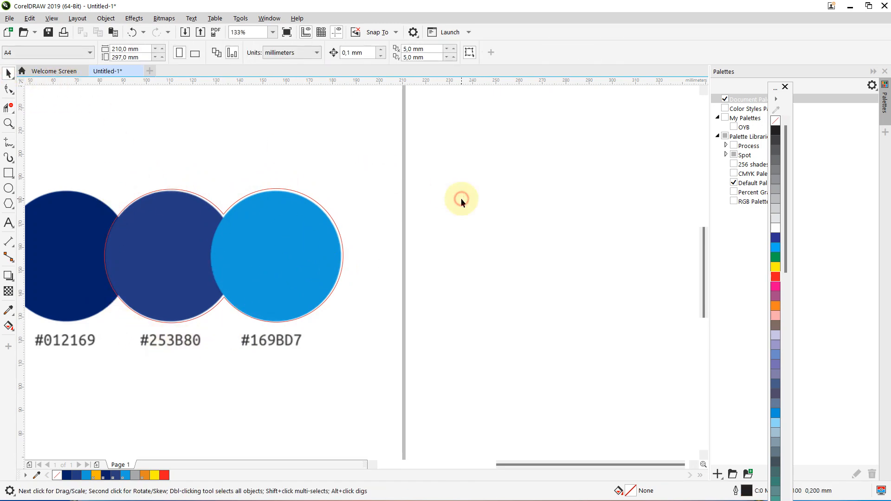
Step: Pull the upper end node of the trimmed outline around the light blue circle upward, and undo the move
double_click(237, 207)
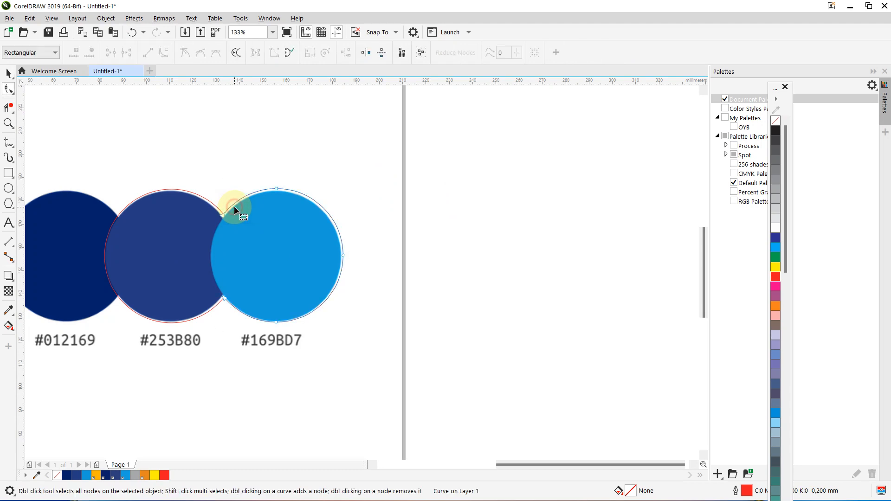
drag(225, 215, 227, 193)
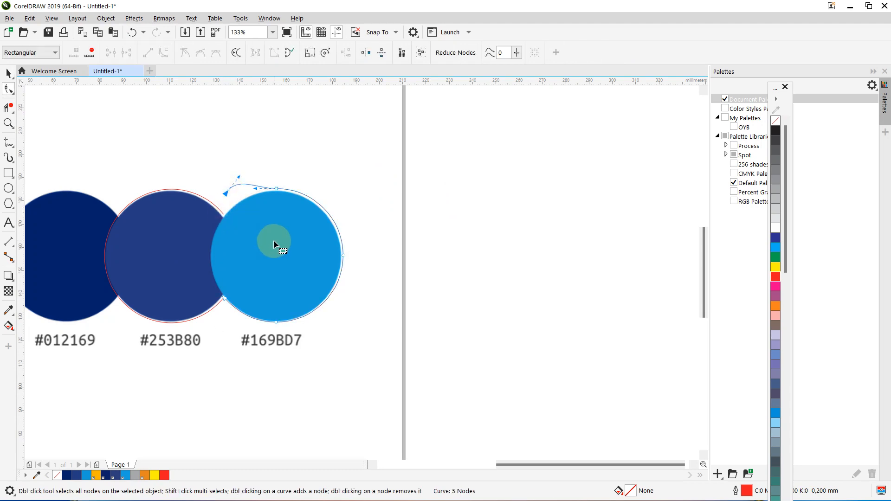
key(ctrl+z)
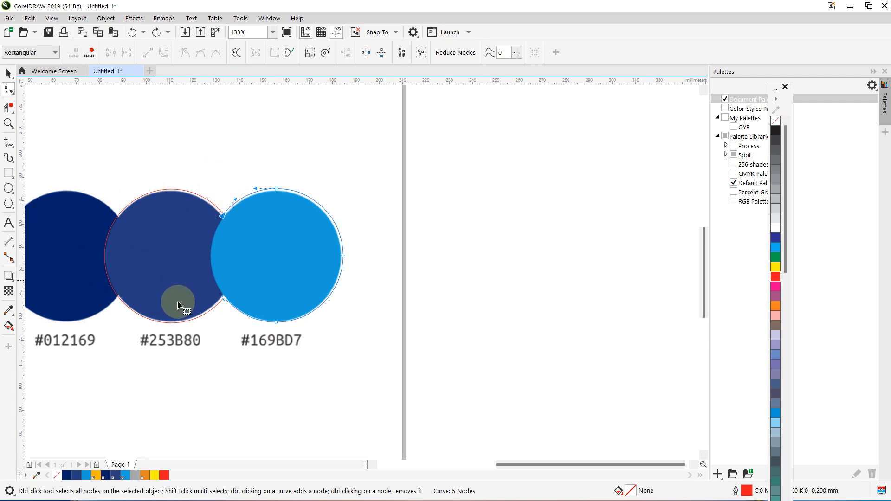
Step: Smart Fill the region enclosed by the two trimmed outlines, using the specified blue-gray fill and black 0.2 mm outline
click(9, 73)
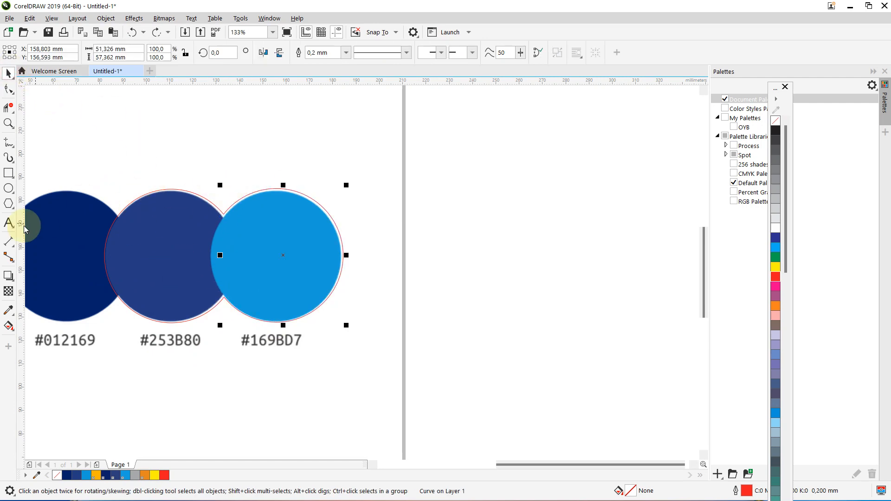
click(14, 333)
click(27, 338)
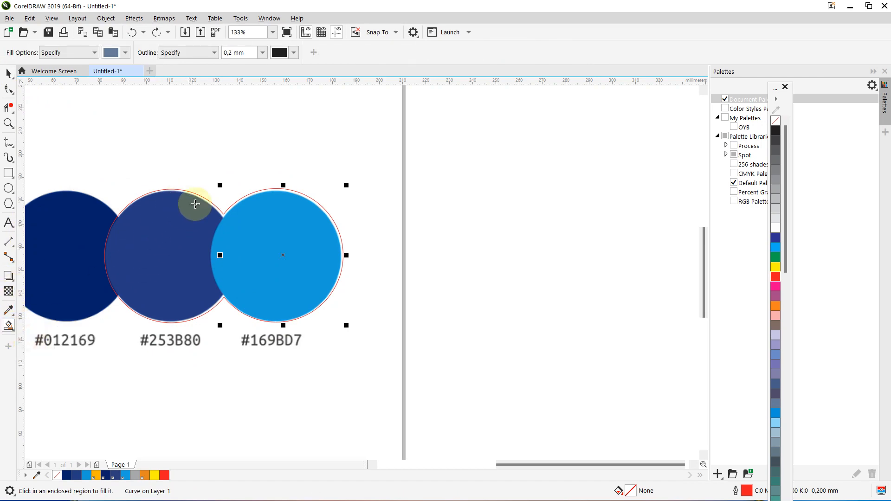
click(13, 332)
click(28, 338)
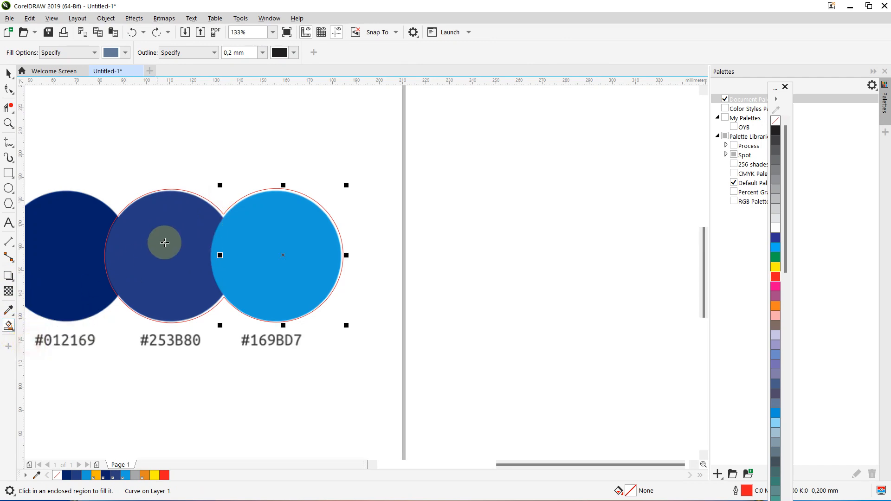
click(165, 242)
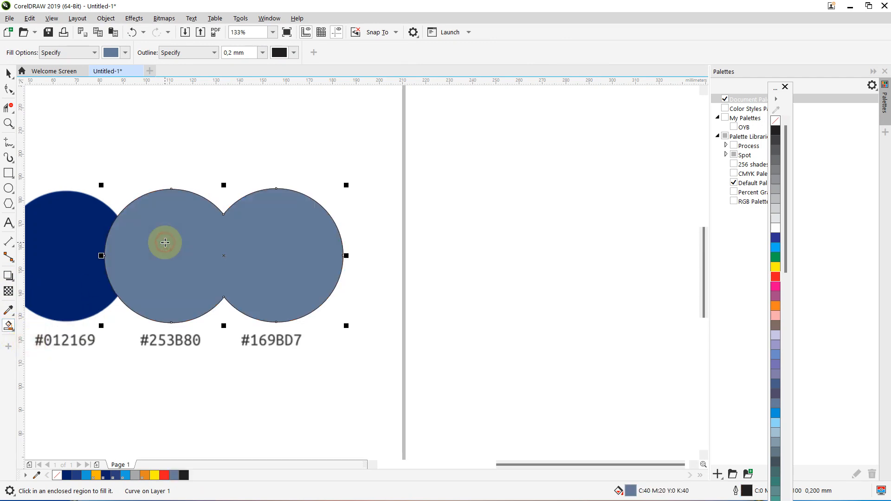
Step: Delete the original red circle outlines and restore the deleted blue-gray Smart Fill shape
click(8, 73)
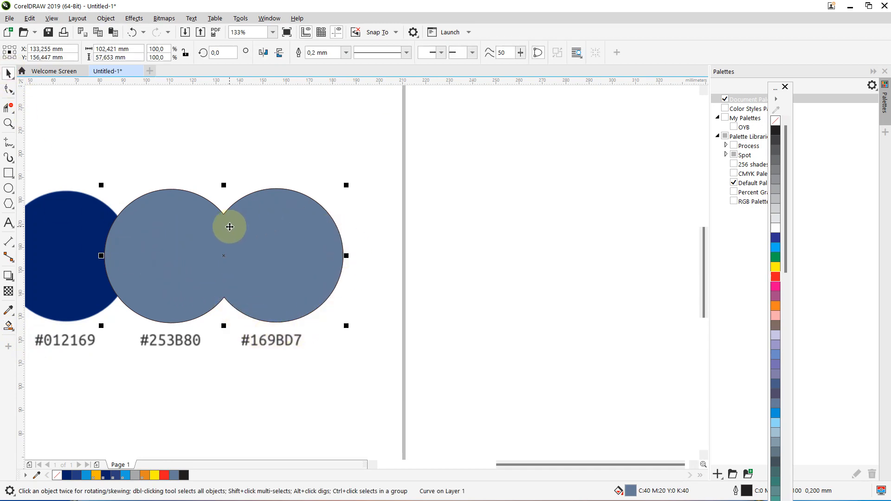
key(Delete)
drag(450, 135, 87, 354)
click(86, 355)
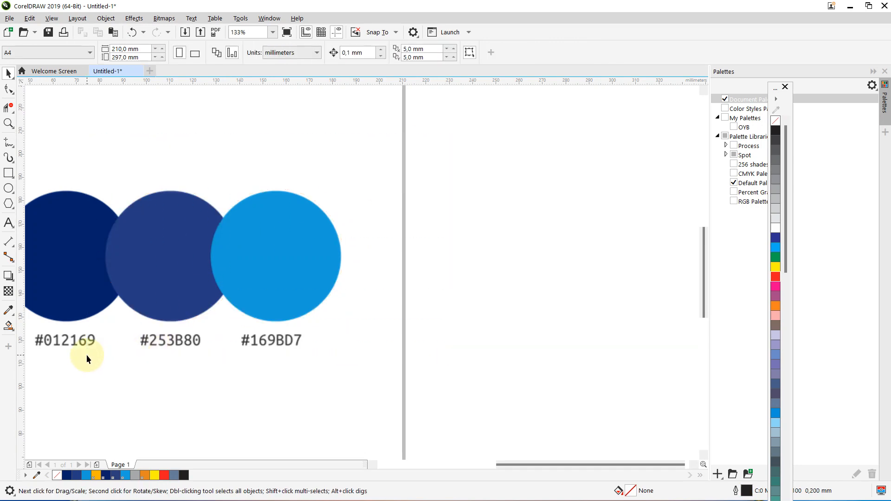
key(ctrl+z)
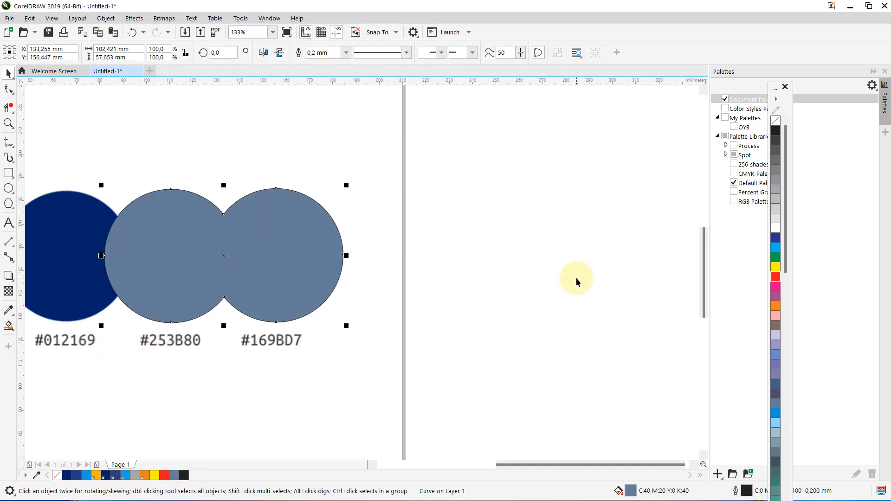
Step: Give the combined shape a yellow outline and no fill, and select its upper node where the two circles meet
right_click(775, 266)
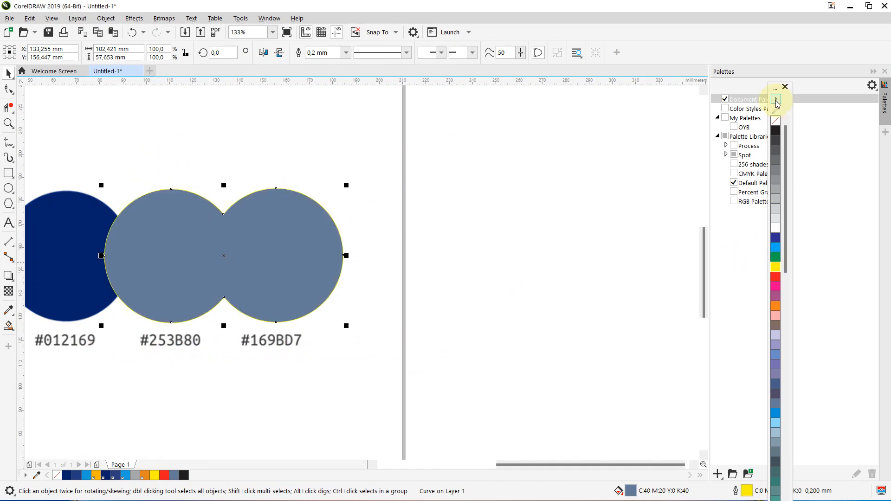
click(776, 121)
double_click(226, 218)
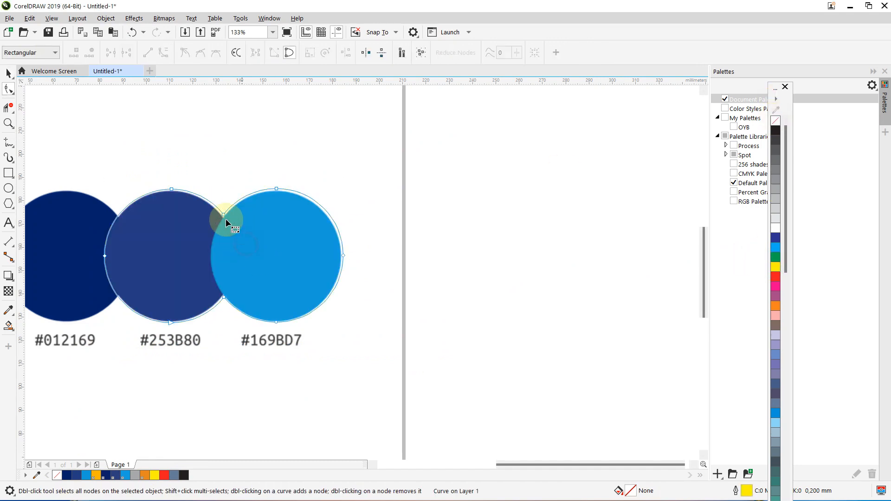
click(228, 202)
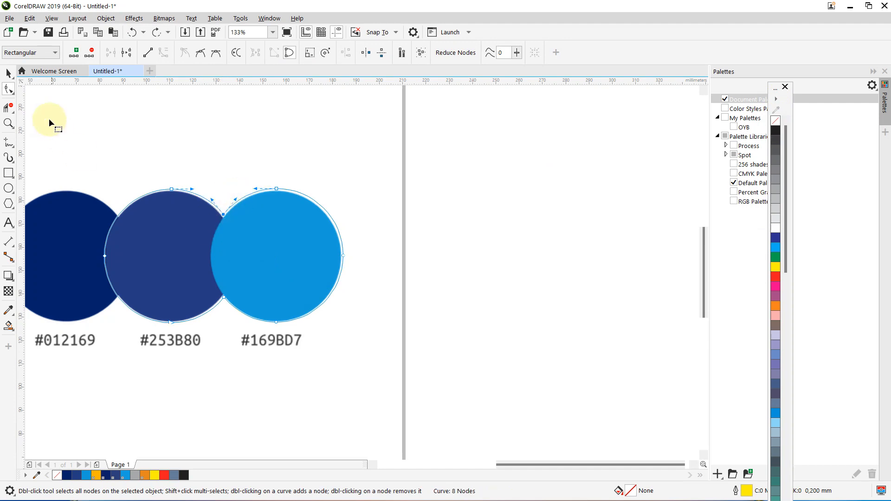
click(9, 73)
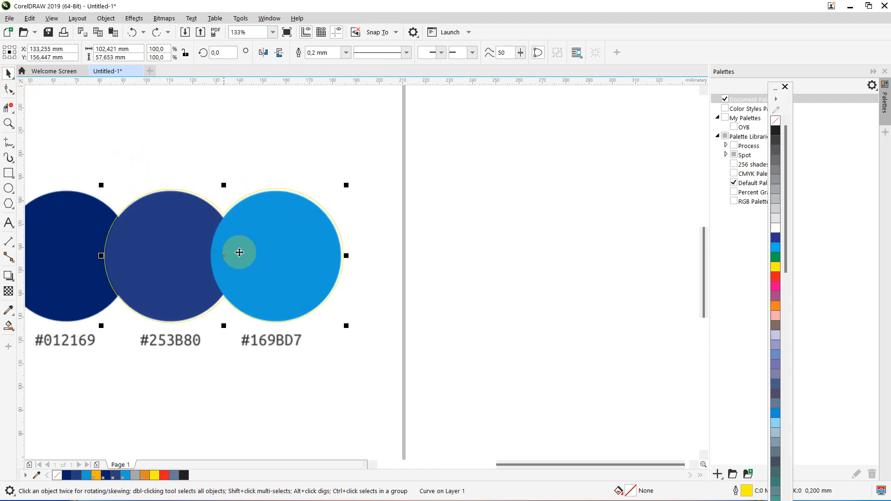
Step: Delete the yellow combined outline and select the bitmap with the three hex-labelled circles
drag(508, 463, 458, 465)
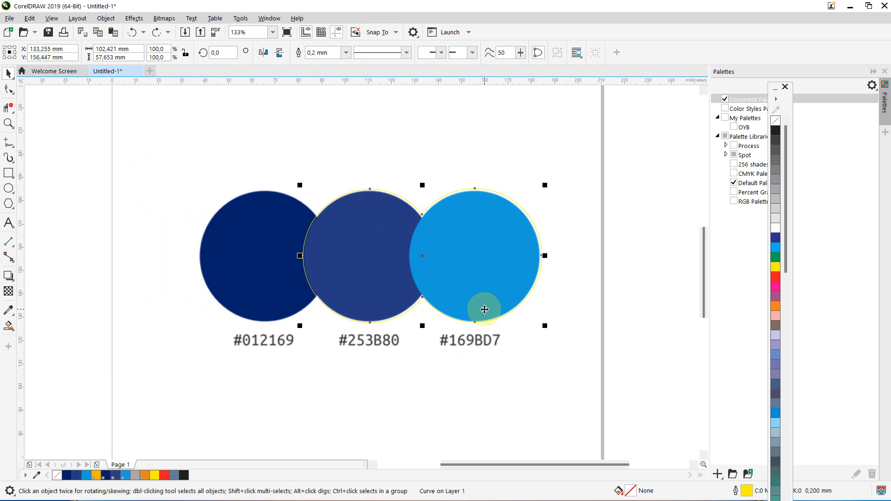
key(Escape)
click(467, 285)
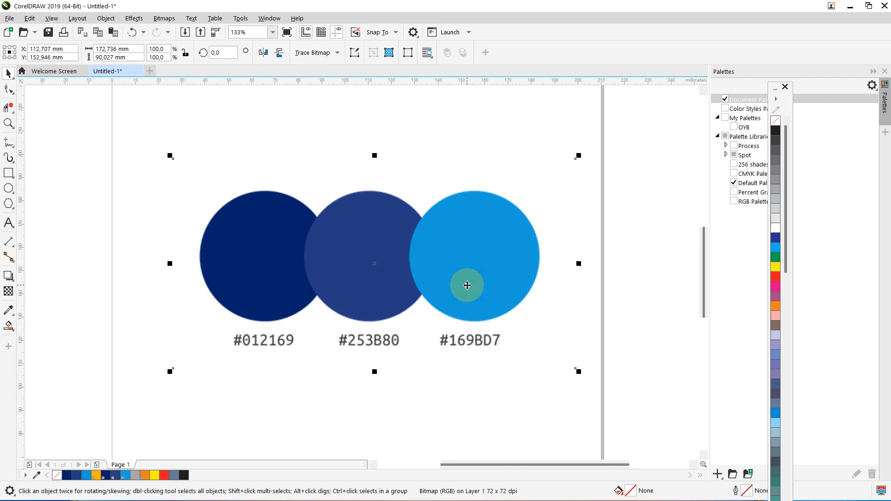
Step: Quick Trace the bitmap of the three hex-labelled circles and place the traced group above the original
click(253, 246)
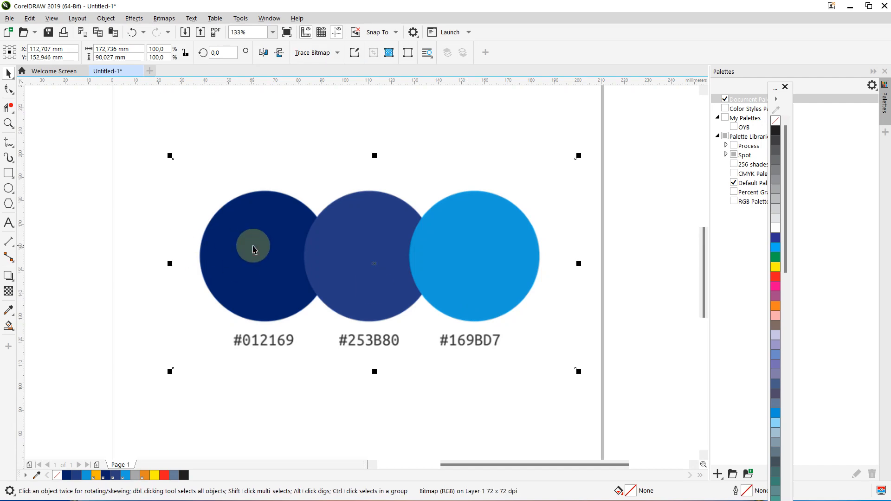
click(328, 235)
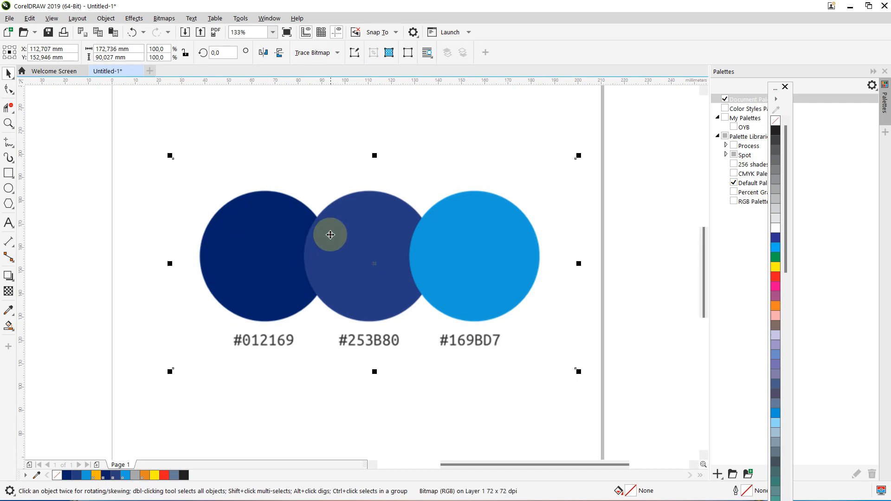
right_click(328, 235)
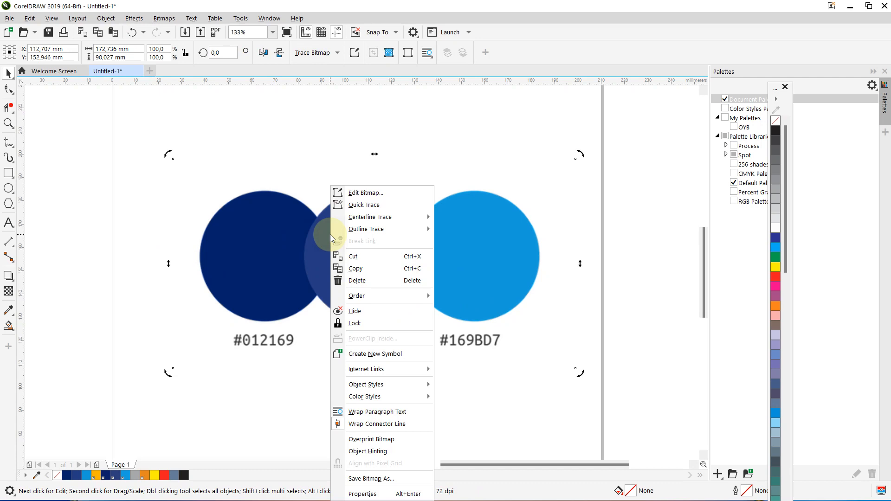
click(362, 205)
mouse_move(364, 235)
mouse_down()
mouse_move(324, 165)
mouse_move(366, 70)
mouse_move(369, 150)
mouse_up()
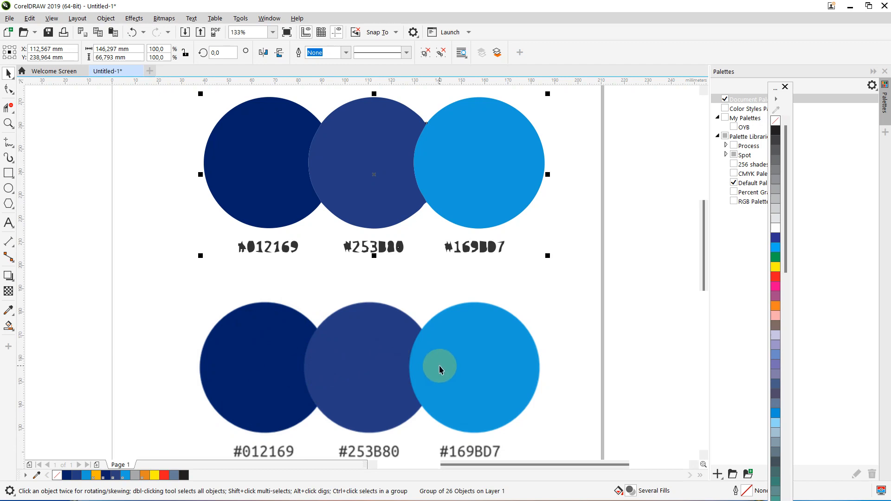
Step: Ungroup the traced artwork and delete the traced hex-code labels beneath its circles
drag(284, 221, 268, 217)
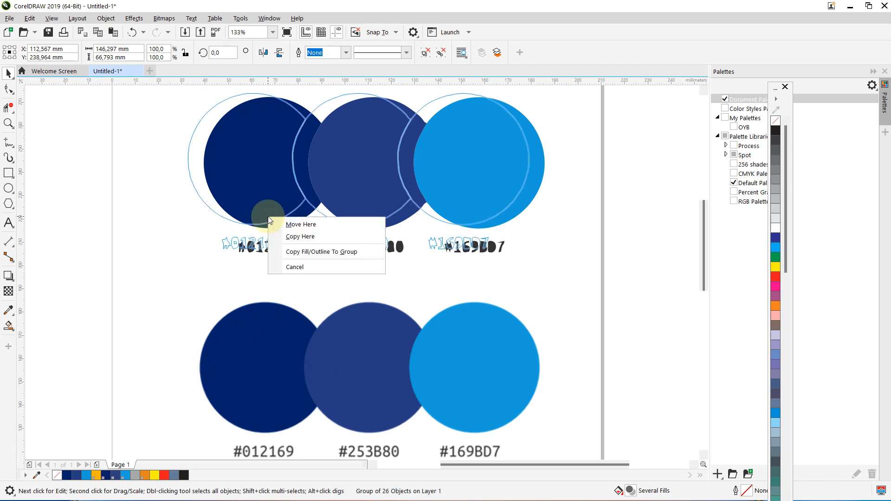
click(183, 235)
right_click(276, 166)
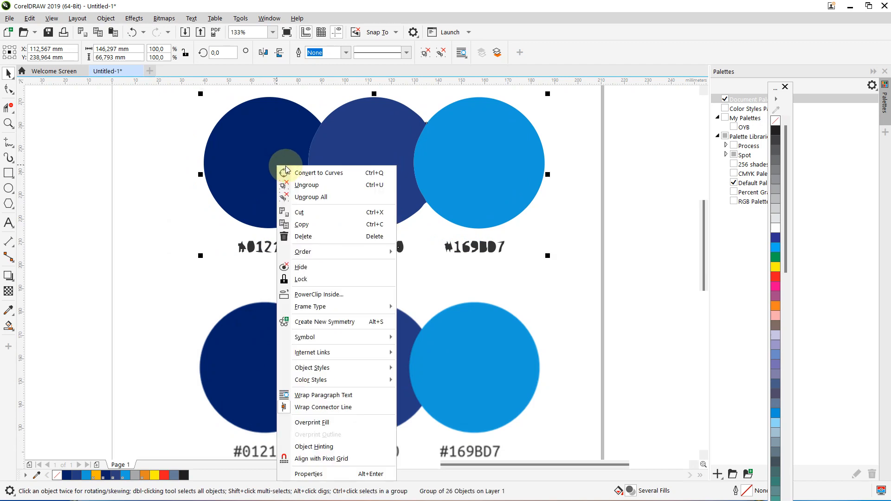
click(300, 186)
drag(103, 221, 569, 284)
key(Delete)
click(595, 280)
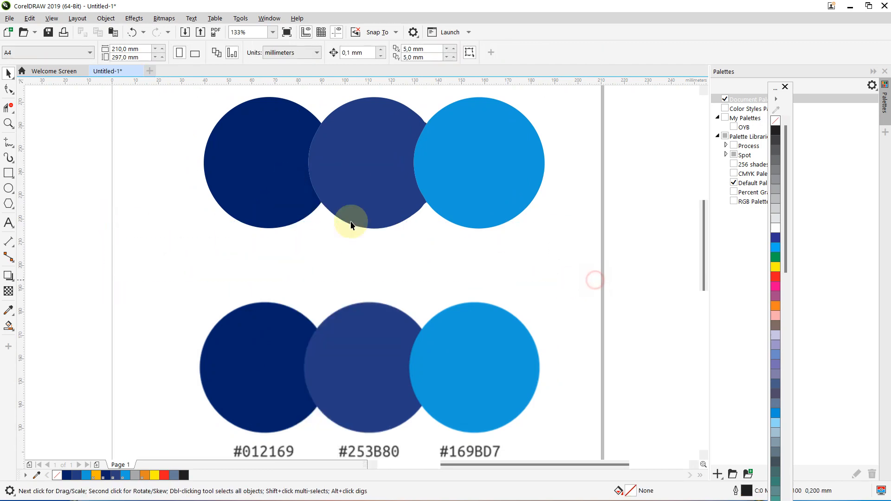
Step: Weld the three traced circles into one shape and give it a red outline with no fill
drag(351, 225, 152, 94)
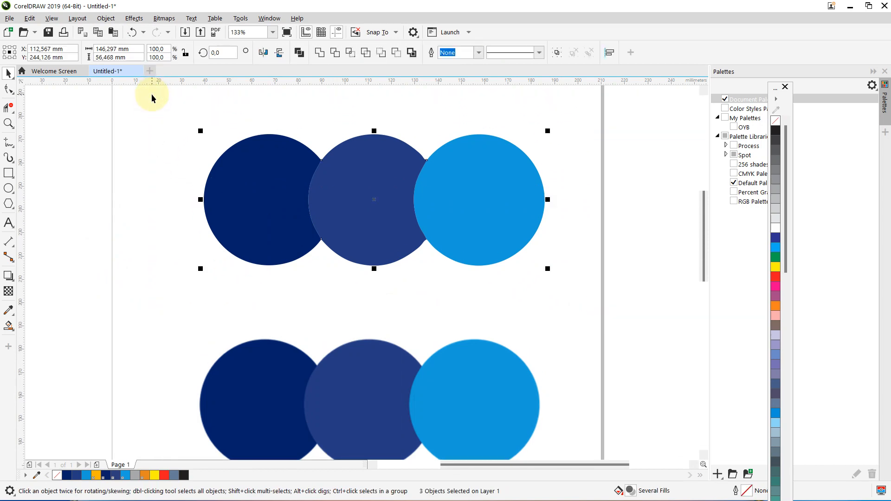
click(321, 53)
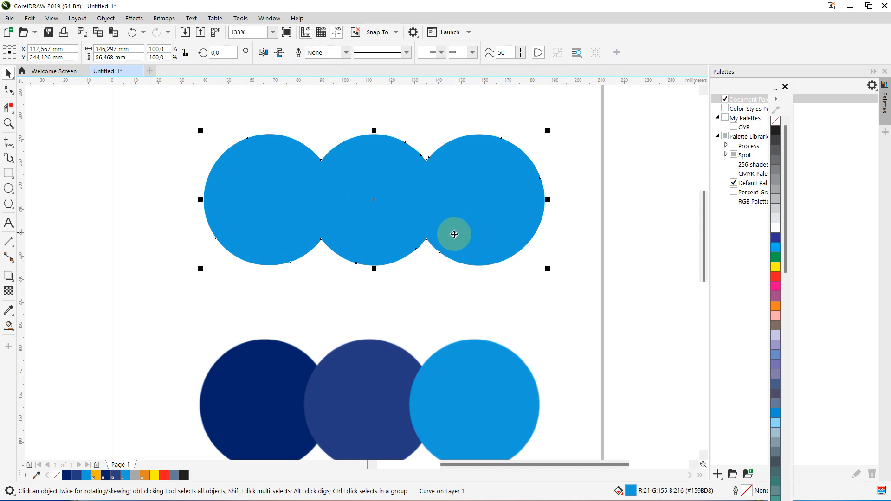
right_click(776, 272)
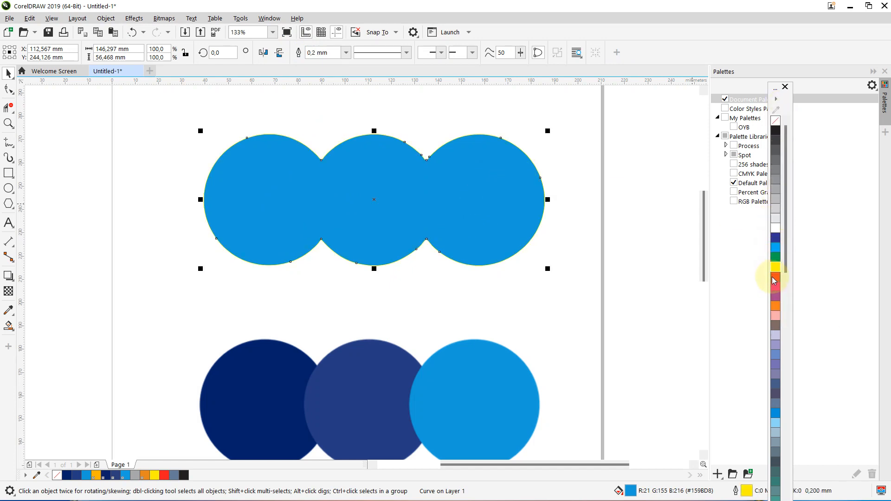
right_click(775, 279)
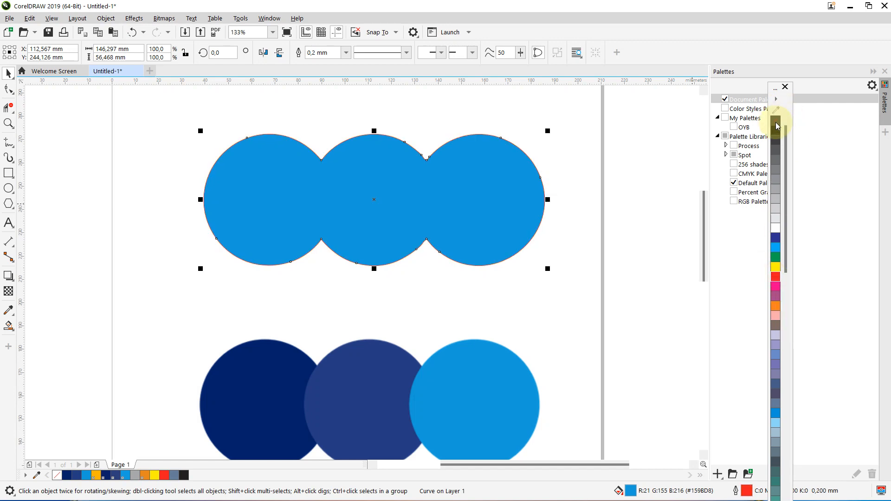
click(776, 123)
Step: Move the red welded outline down onto the bitmap so it lines up with the three circles
drag(464, 163, 459, 338)
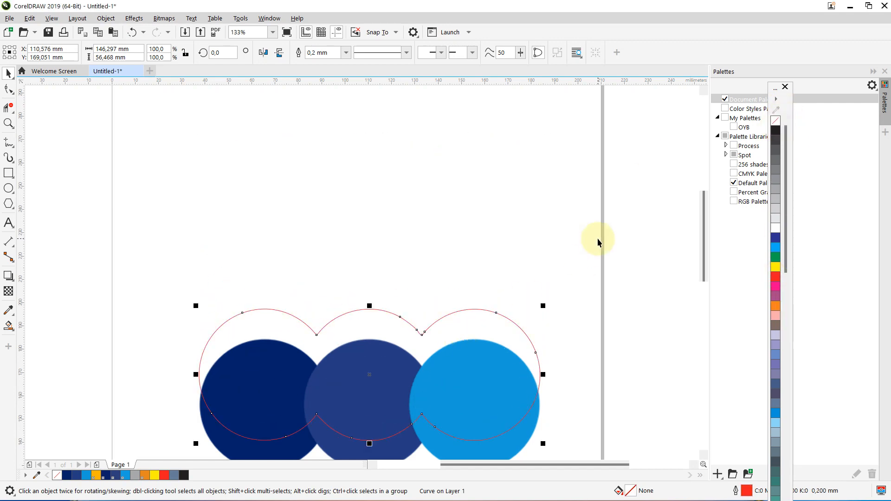
drag(703, 195, 691, 246)
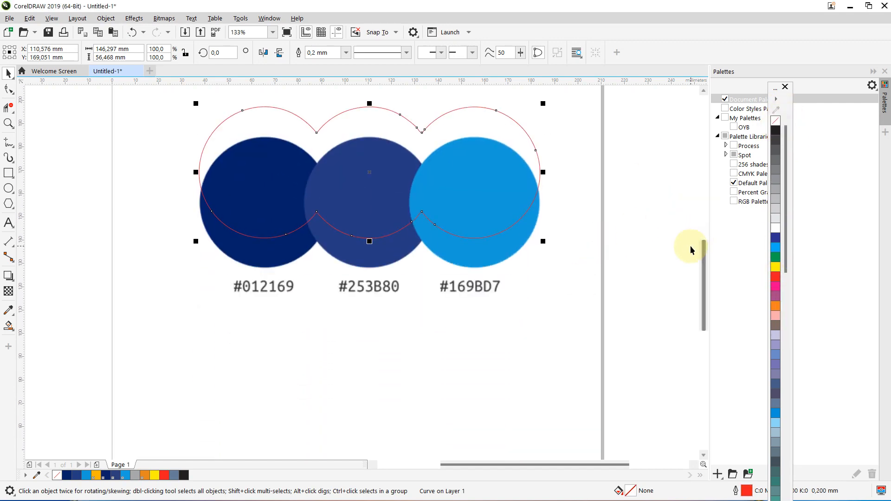
drag(406, 135, 404, 166)
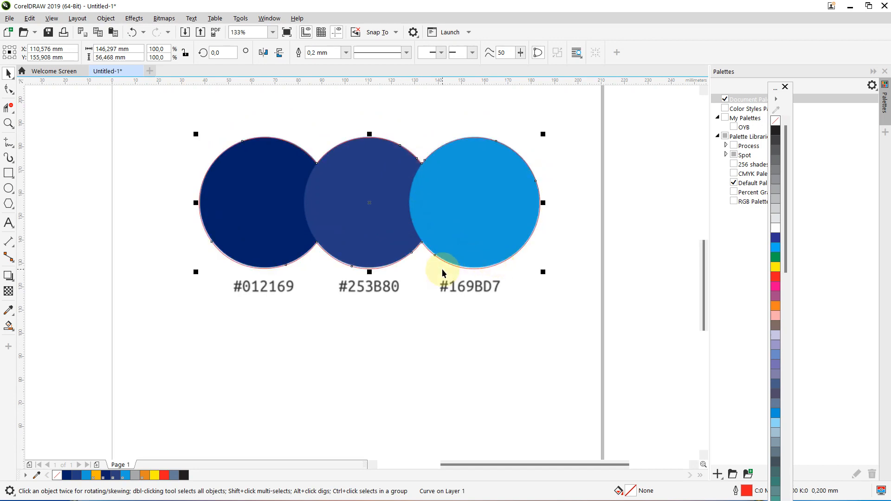
click(585, 180)
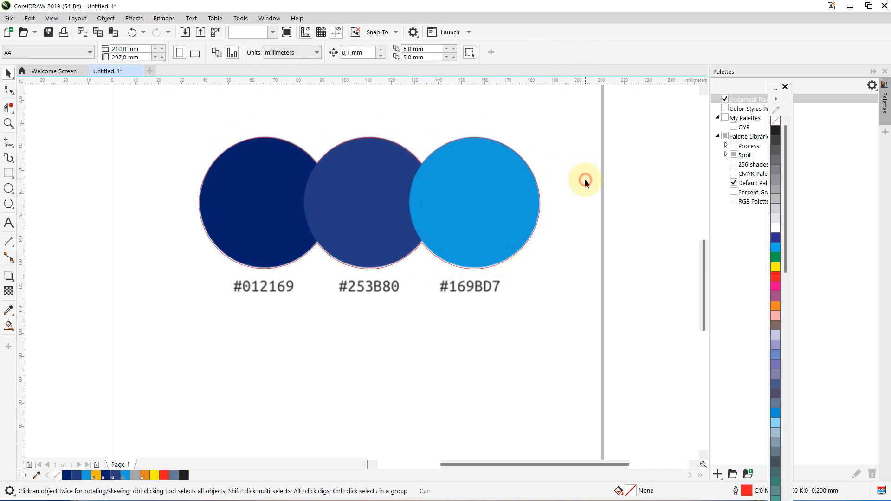
Step: Add a one-step outside contour with an offset of about 1.76 mm to the red outline and break the contour apart
click(449, 183)
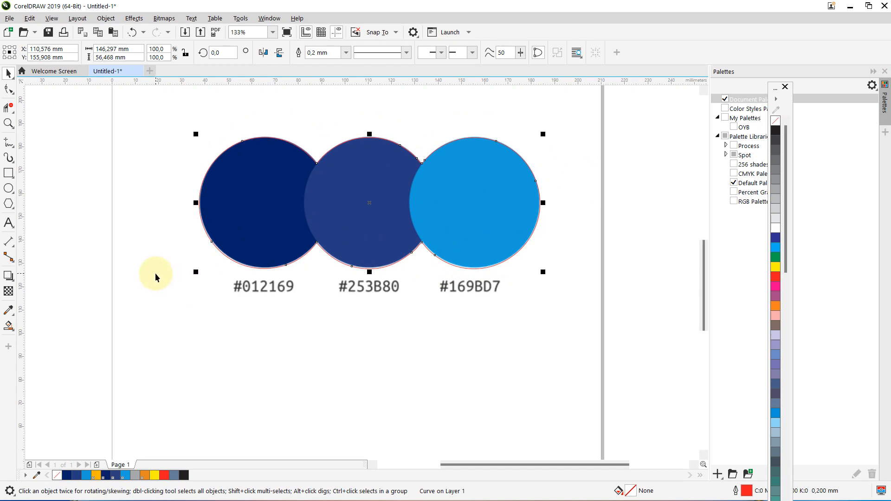
click(13, 282)
click(42, 288)
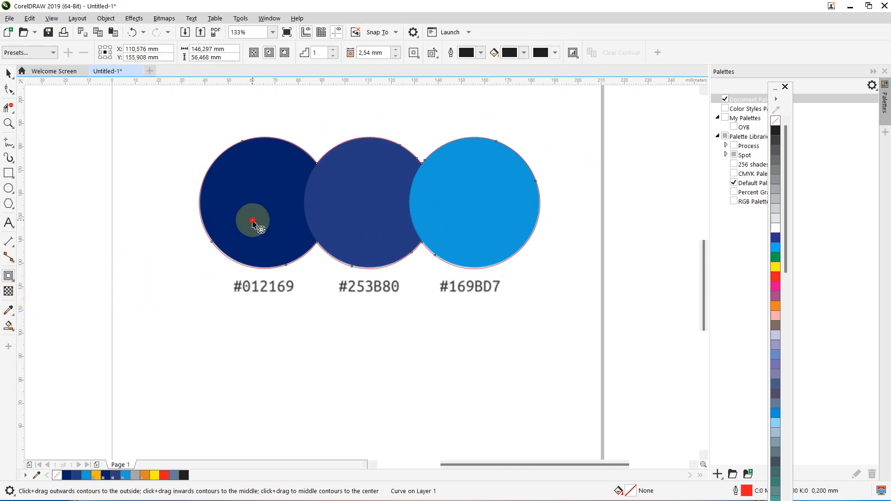
drag(252, 223, 151, 277)
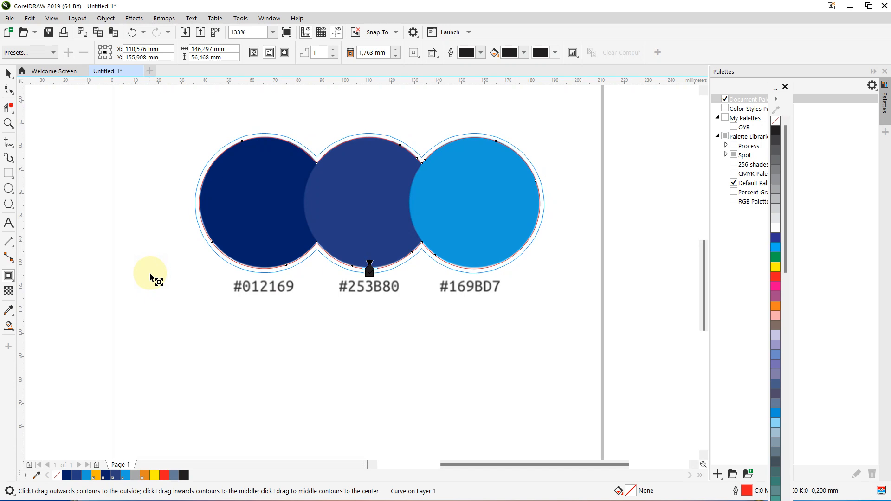
drag(150, 276, 153, 277)
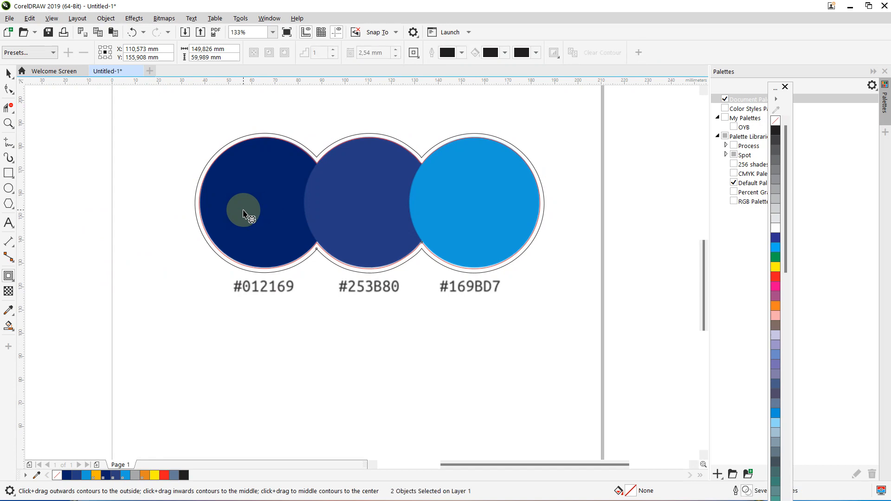
click(9, 72)
click(102, 179)
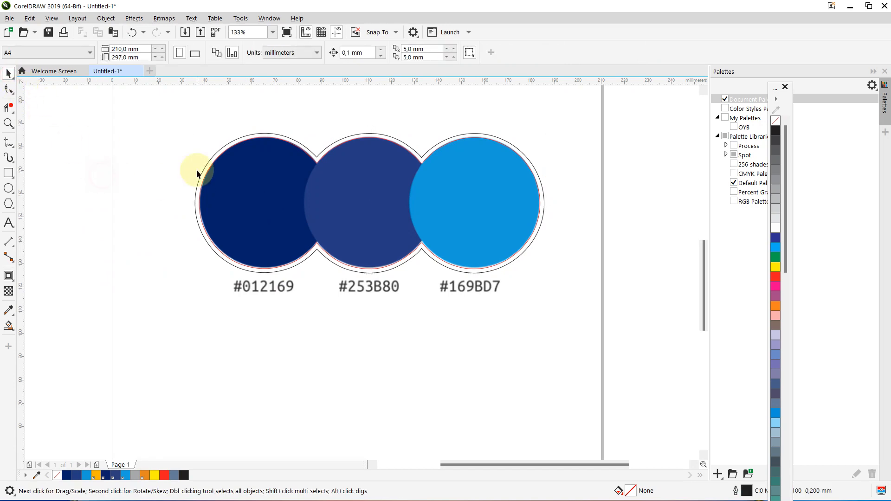
click(202, 171)
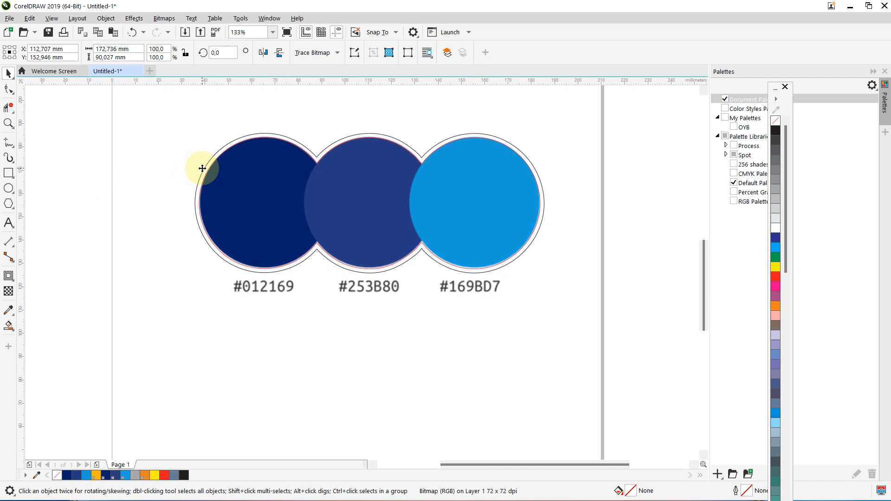
key(Delete)
key(ctrl+z)
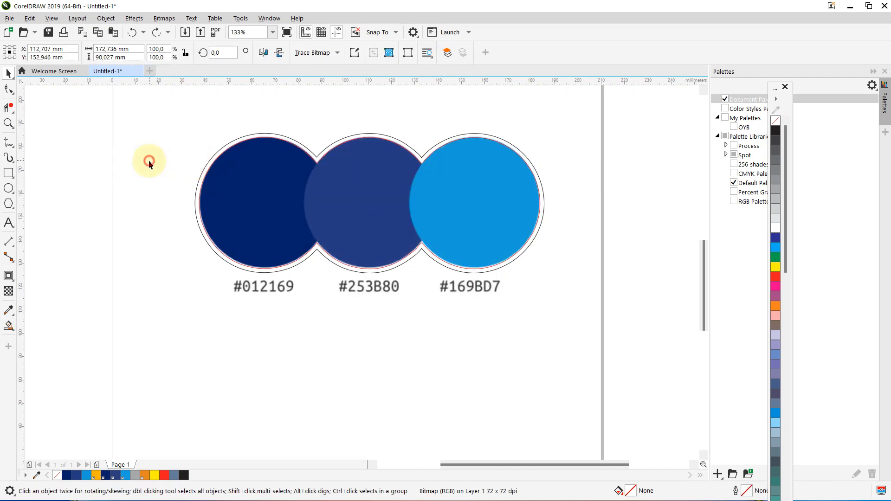
click(149, 163)
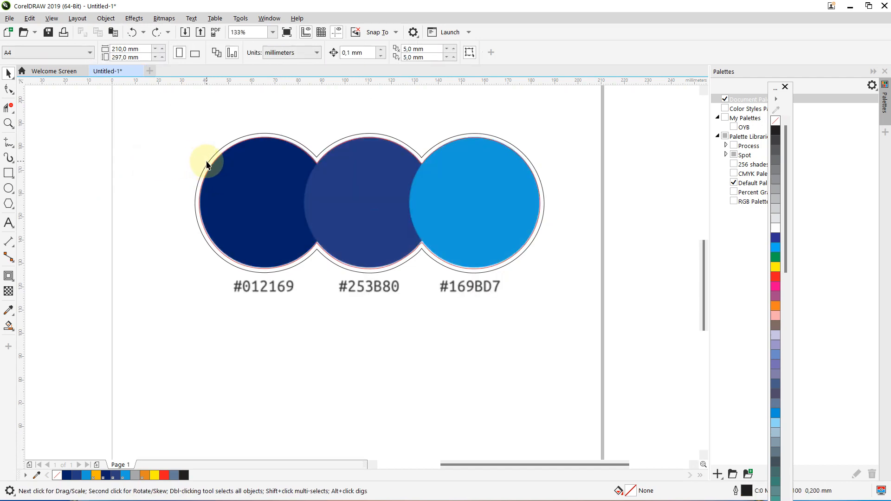
click(207, 162)
key(Delete)
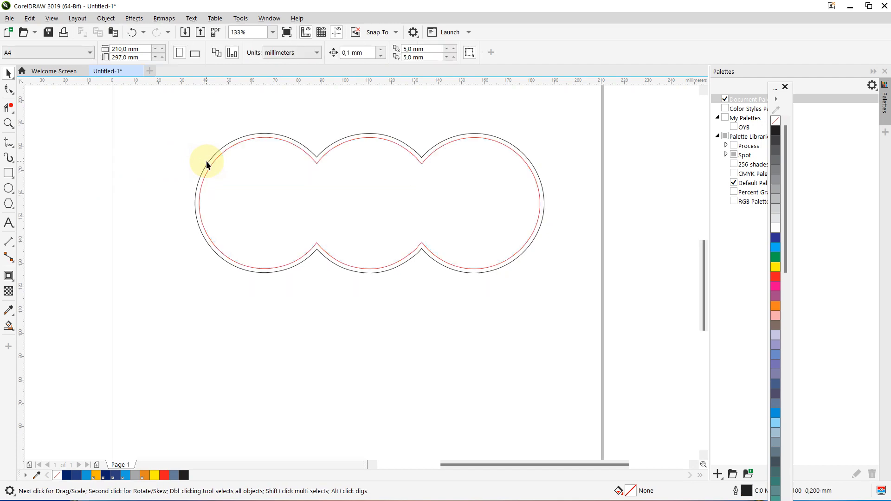
key(ctrl+z)
scroll(206, 161, up, 2)
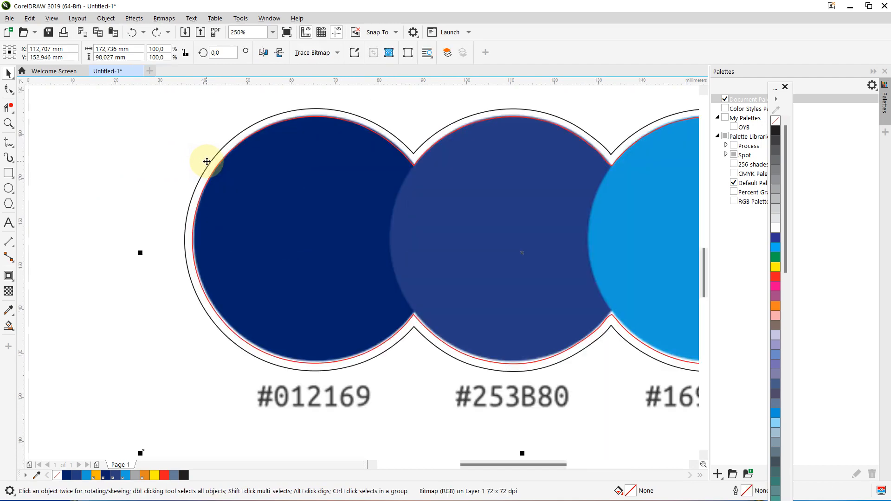
click(106, 166)
click(213, 171)
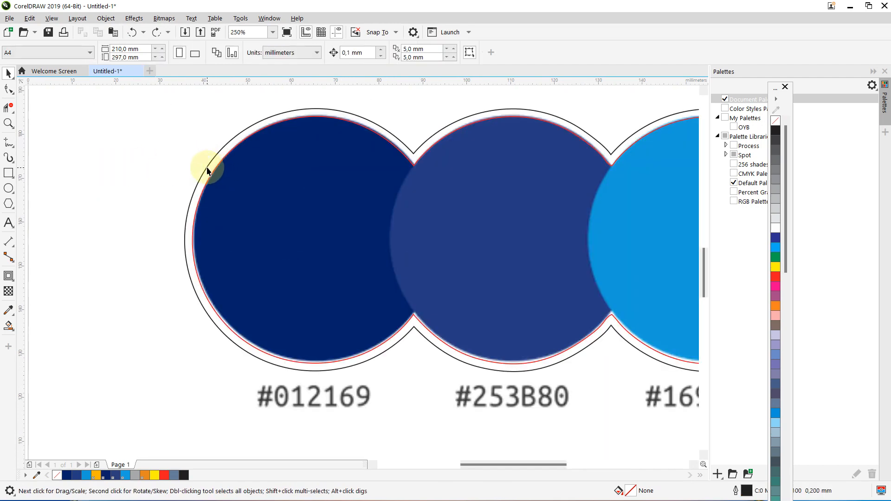
click(207, 168)
key(Delete)
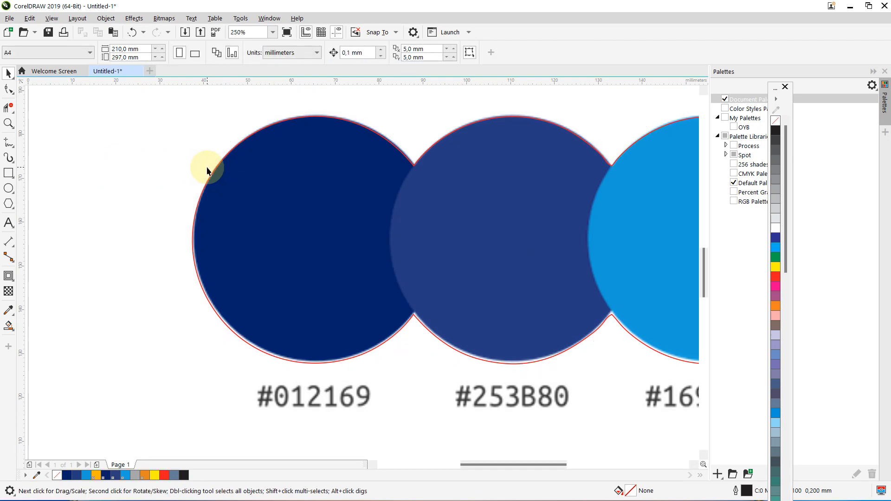
Step: Delete the inner red outline and restore the deleted black contour around the three circles
click(217, 168)
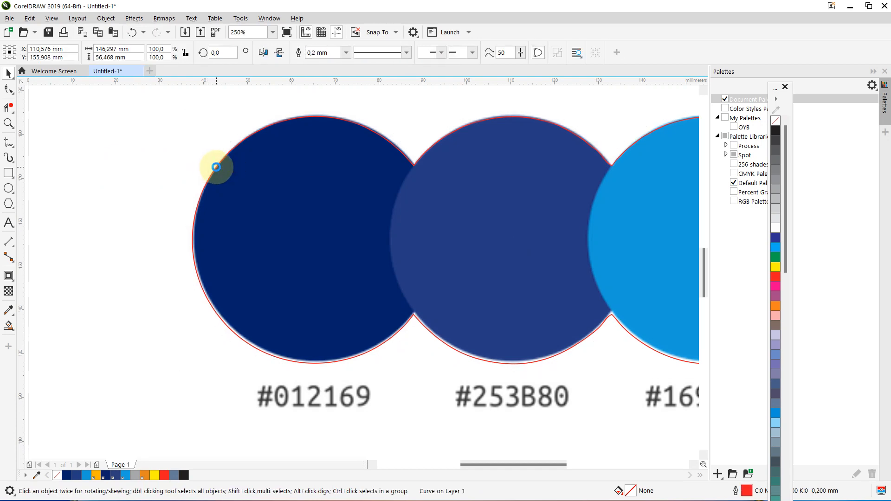
key(Delete)
key(ctrl+z)
key(ctrl+z)
click(216, 167)
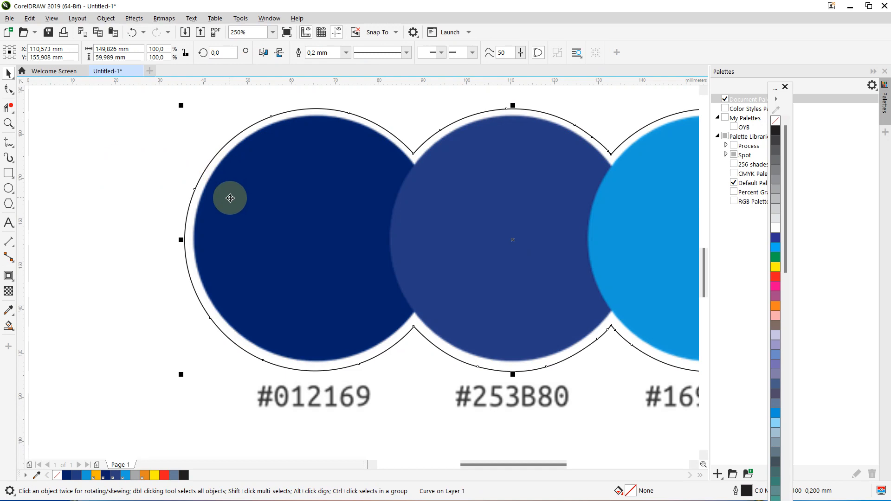
Step: Select the black contour around the three bitmap circles and move the floating color palette aside
scroll(231, 198, down, 4)
click(447, 222)
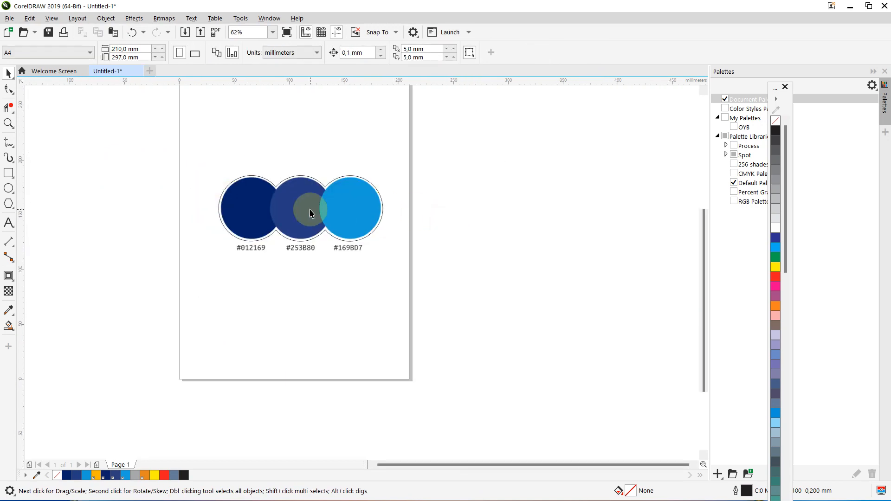
scroll(308, 211, up, 2)
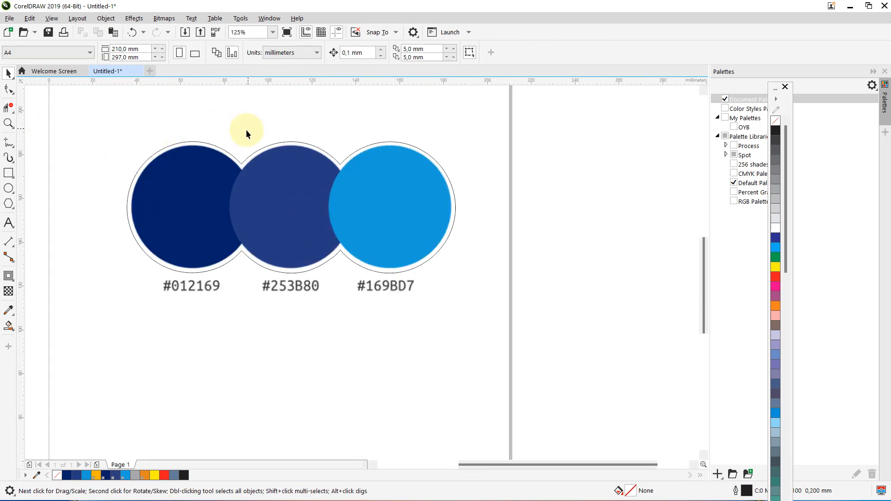
drag(37, 116, 455, 228)
drag(519, 344, 519, 343)
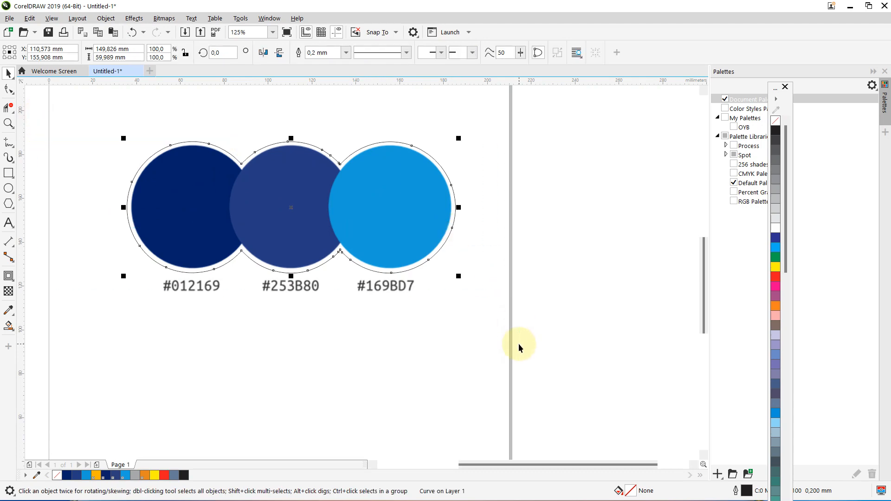
click(597, 271)
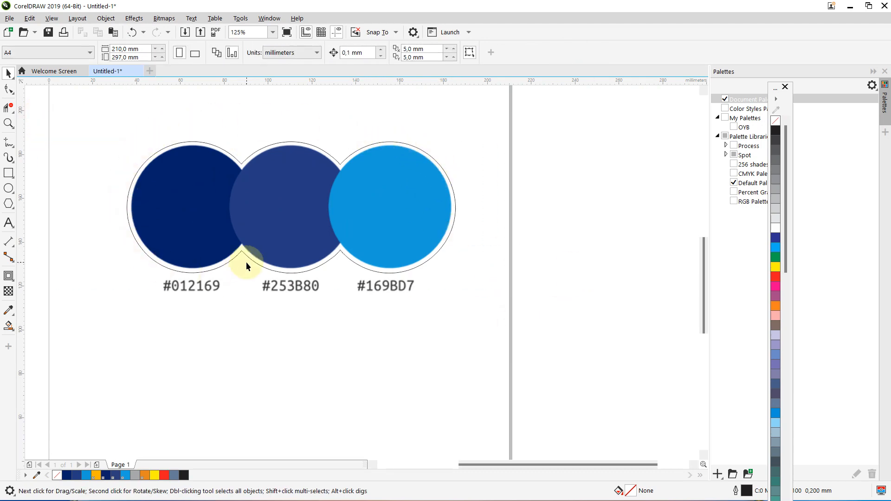
click(241, 161)
click(289, 142)
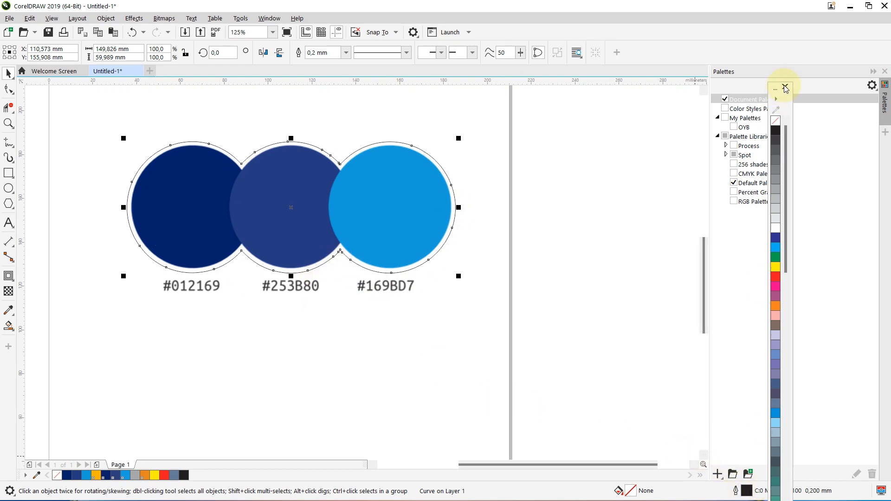
drag(779, 88, 797, 94)
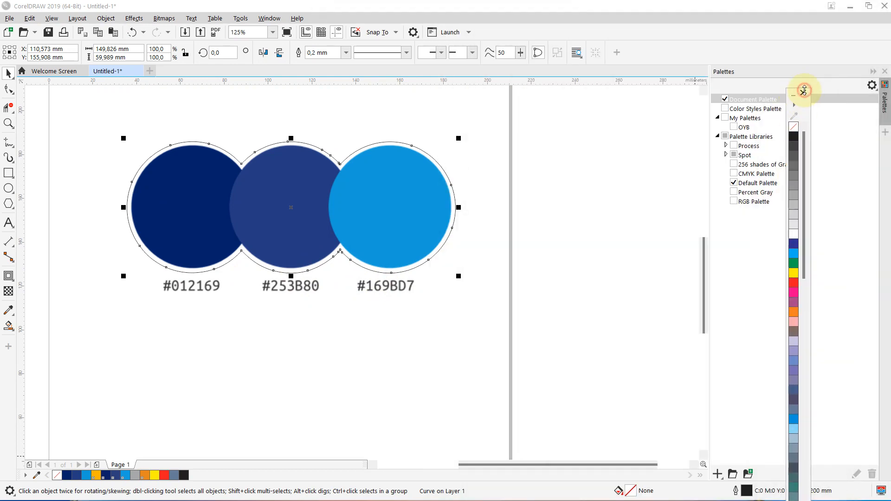
Step: Close the floating color palette and expand the Spot palette libraries to list the Roland libraries
click(804, 93)
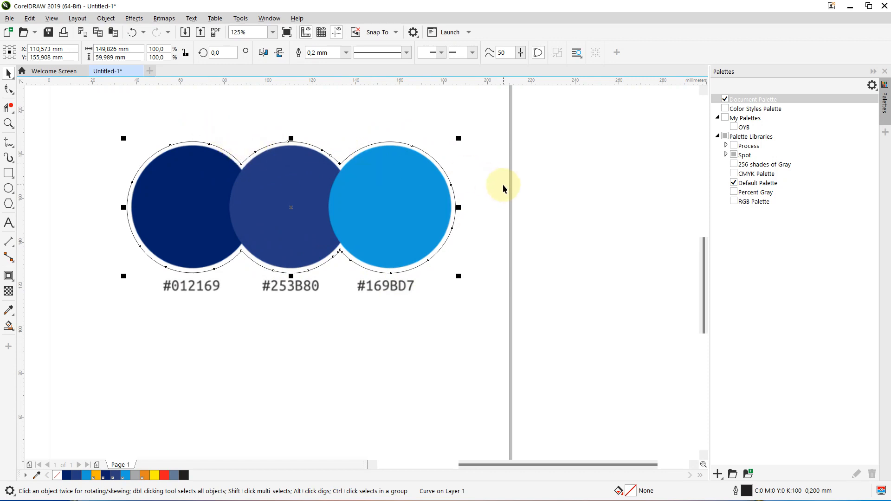
click(726, 156)
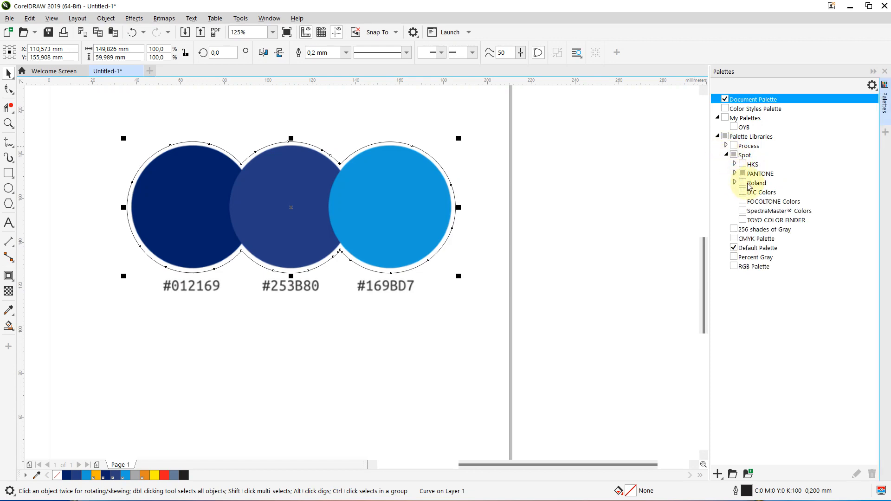
click(736, 184)
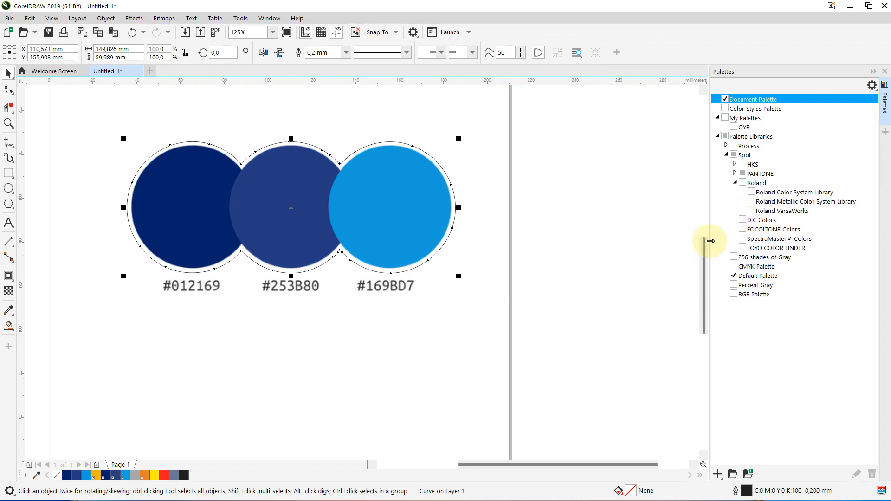
Step: Draw an unfilled rectangle about 37 by 34 mm below the three bitmap circles
click(66, 222)
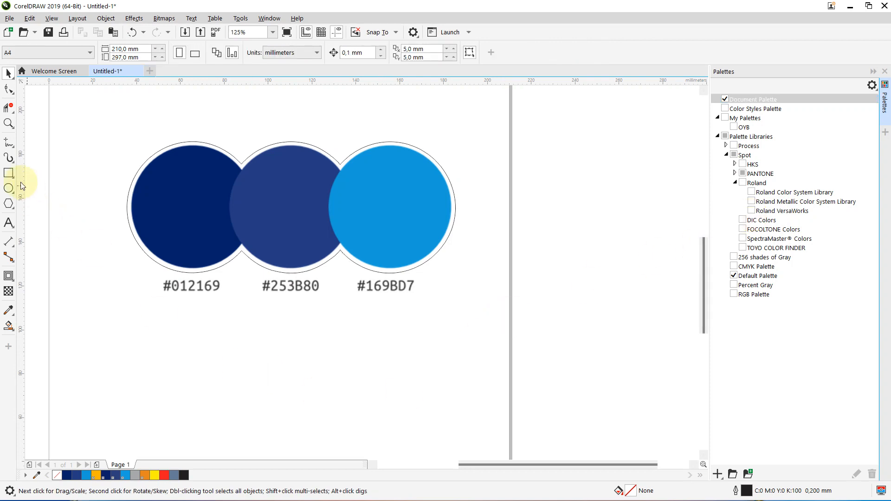
click(8, 173)
mouse_move(309, 322)
mouse_down()
mouse_move(378, 374)
mouse_move(391, 397)
mouse_up()
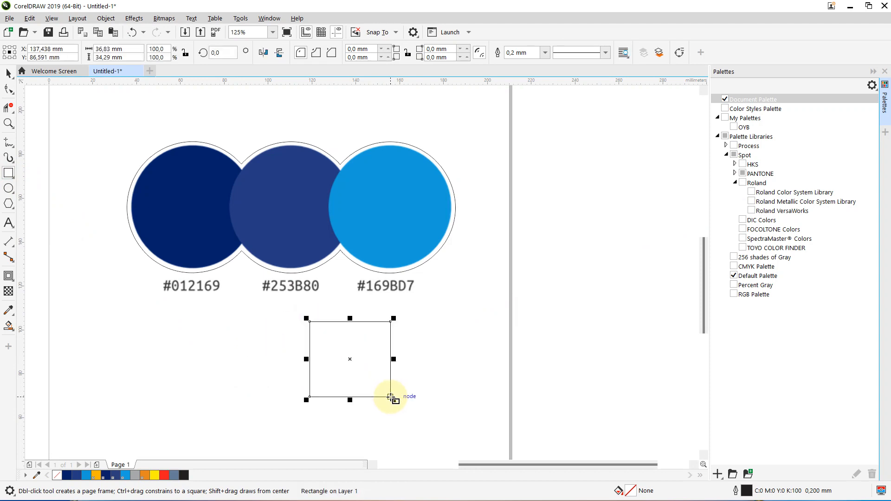
click(8, 74)
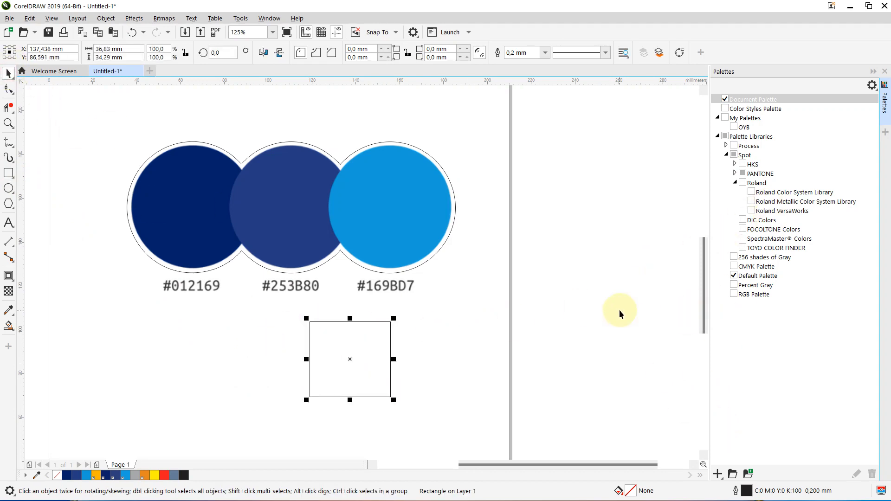
Step: Fill the rectangle with magenta from the Default Palette and move it beside the light blue circle
click(269, 18)
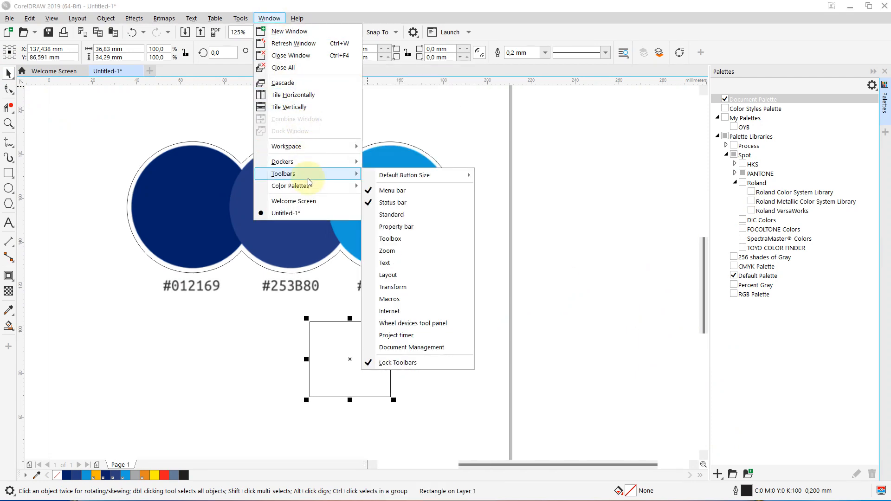
mouse_move(312, 192)
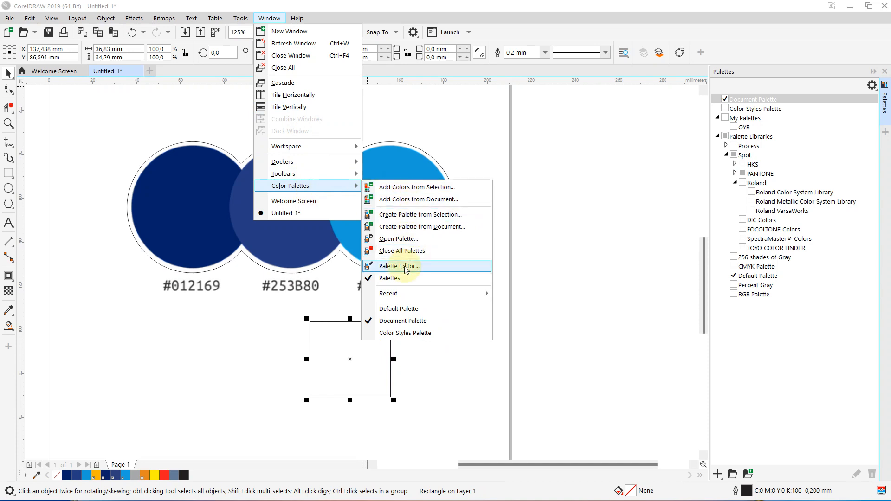
click(405, 310)
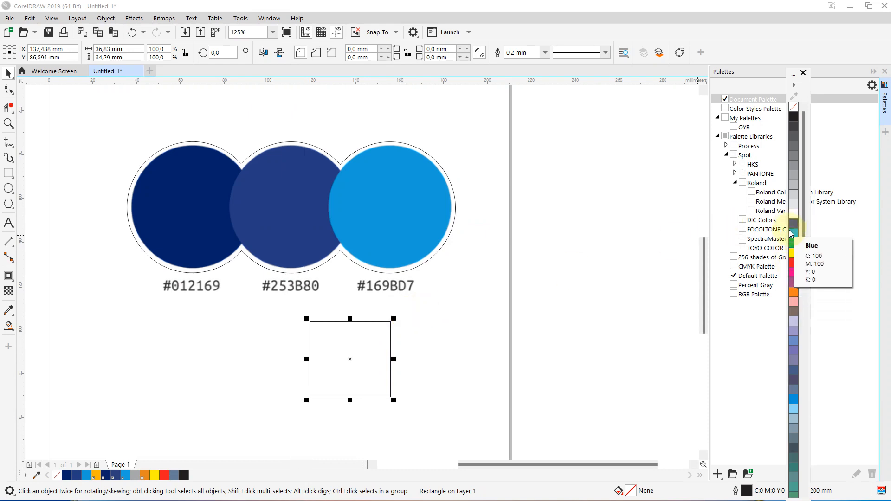
click(794, 278)
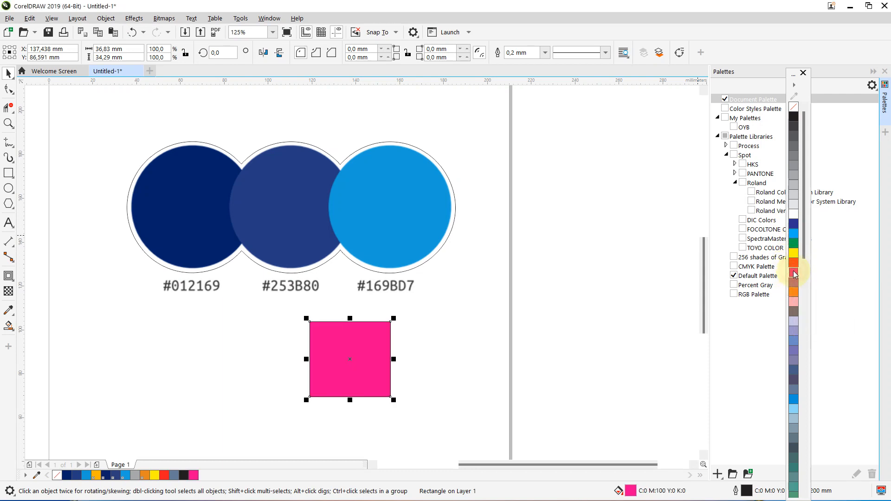
drag(366, 335, 535, 161)
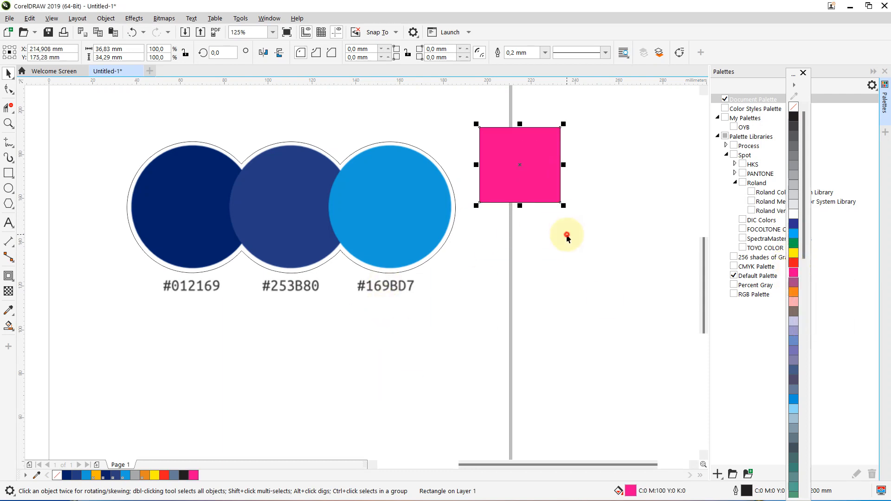
click(565, 237)
click(525, 154)
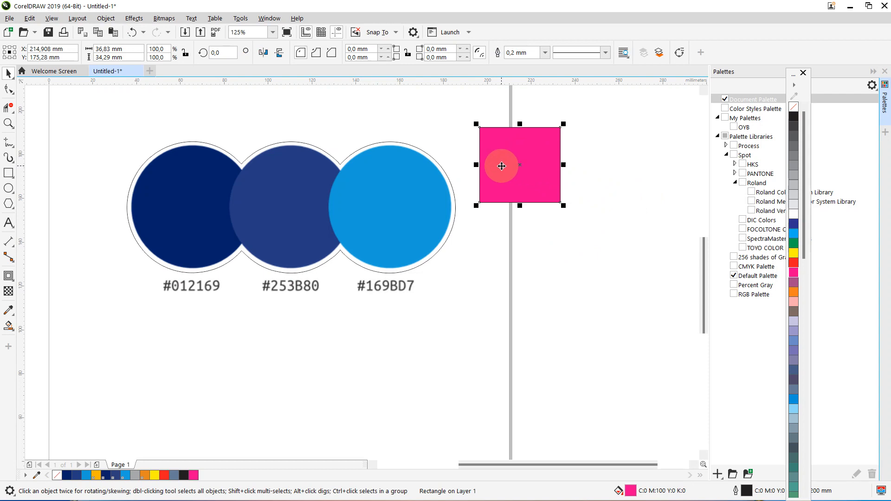
Step: Color the contour around the three circles magenta and delete the magenta rectangle
click(440, 163)
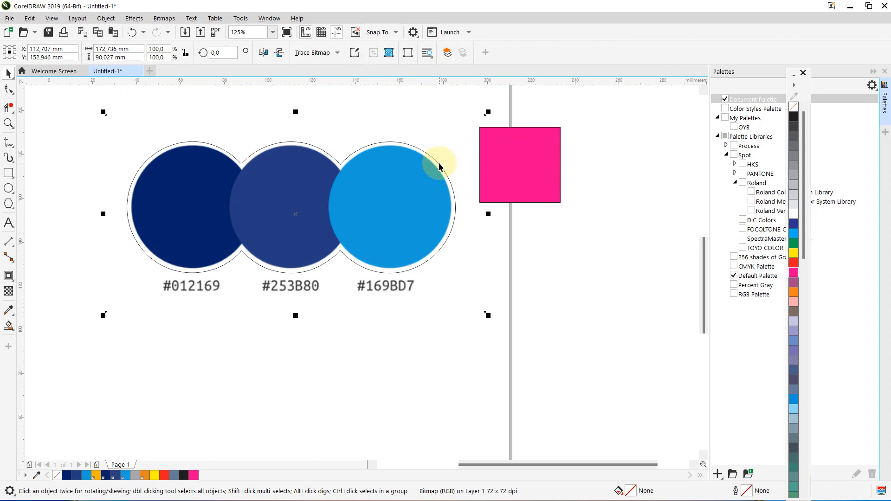
alt+click(440, 163)
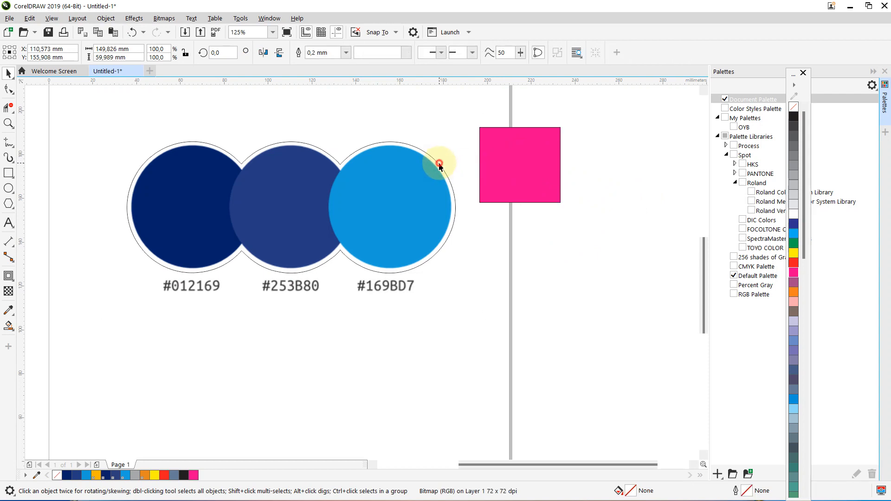
right_click(193, 475)
click(584, 310)
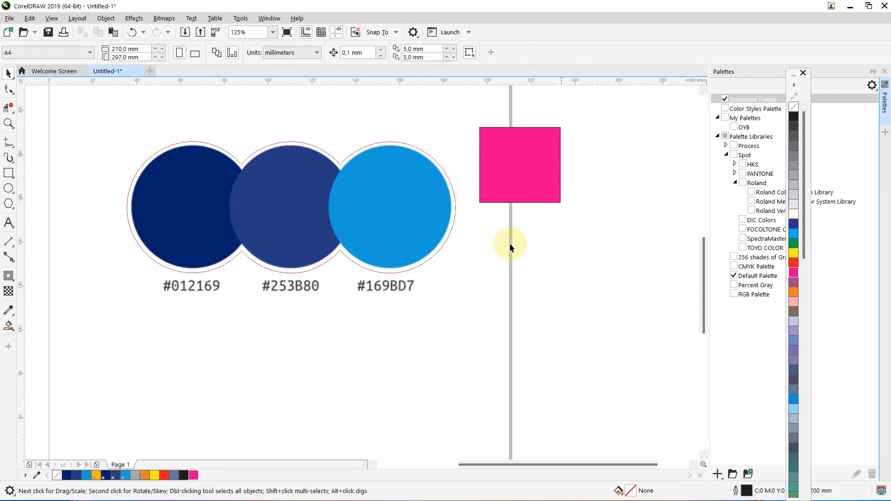
click(498, 180)
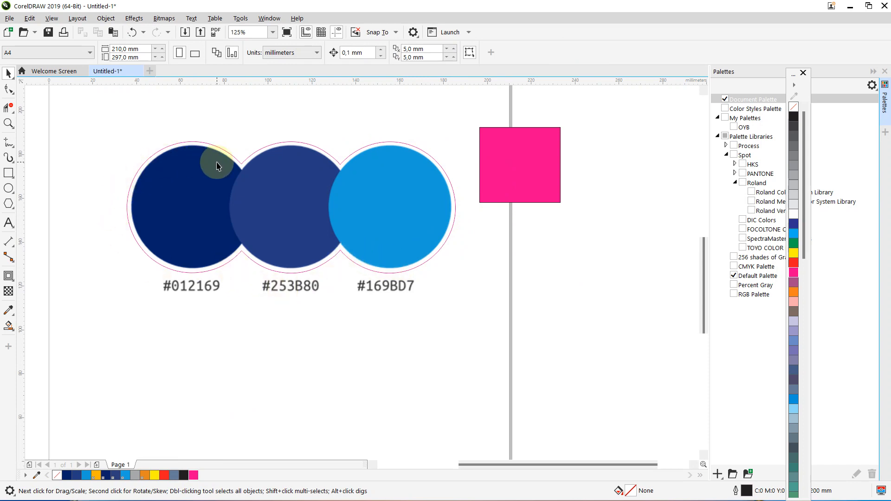
click(538, 158)
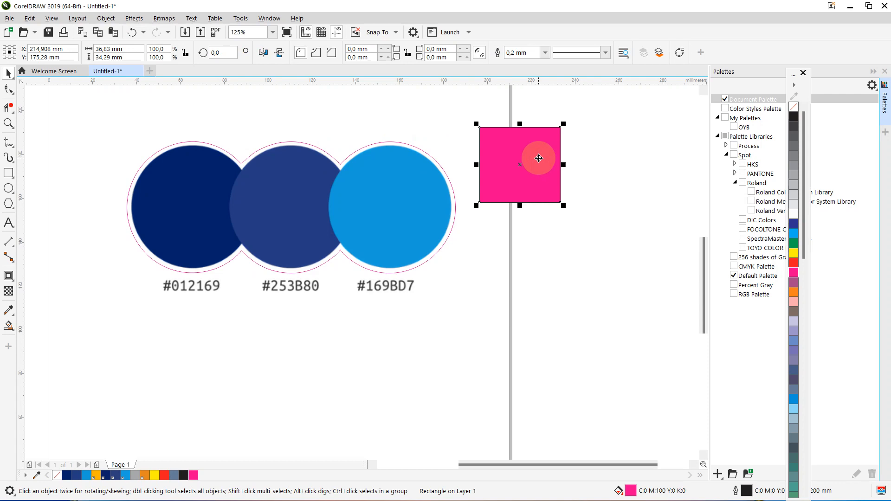
key(Delete)
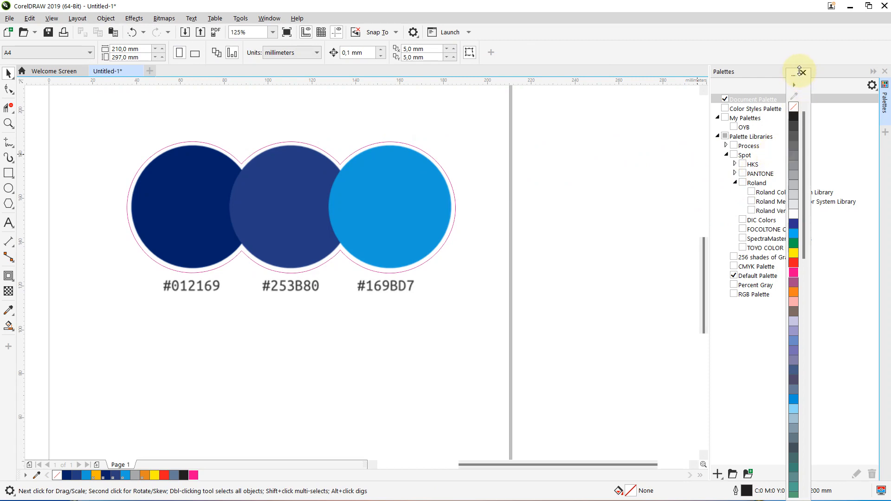
Step: Make room in the Palettes docker, look through the Roland Color System Library swatches, and close that palette
drag(797, 76, 853, 122)
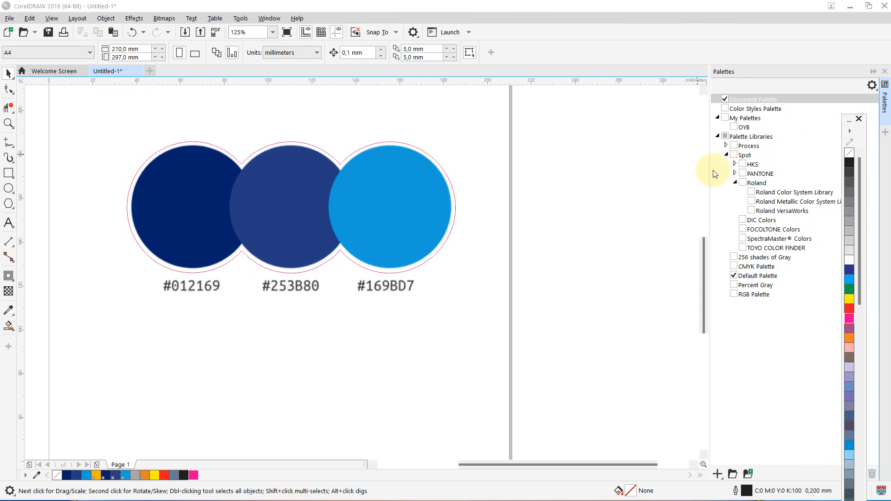
drag(704, 171, 640, 181)
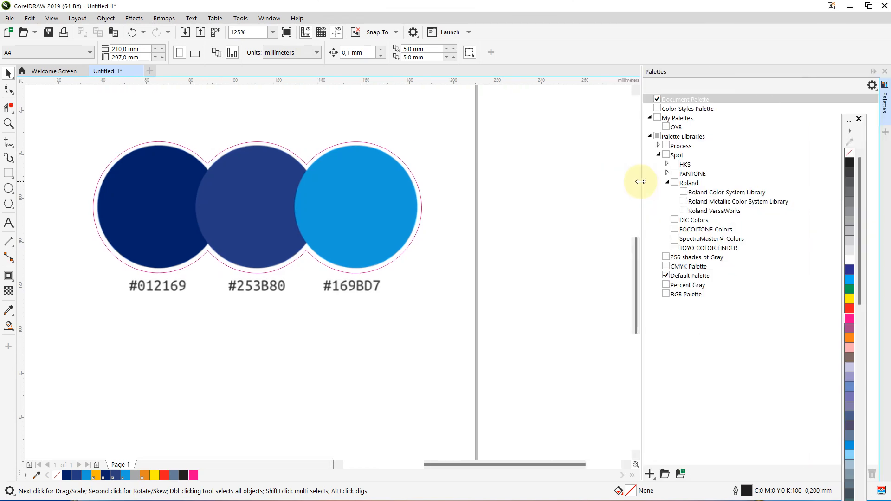
click(701, 192)
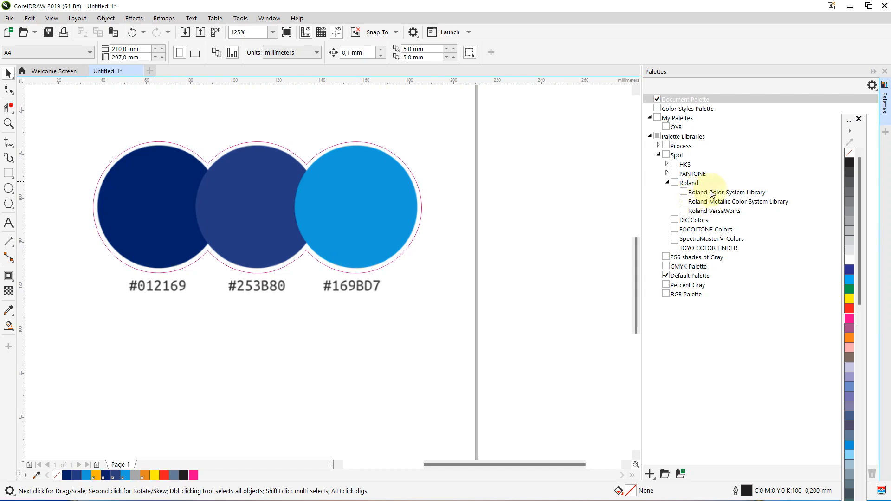
click(684, 192)
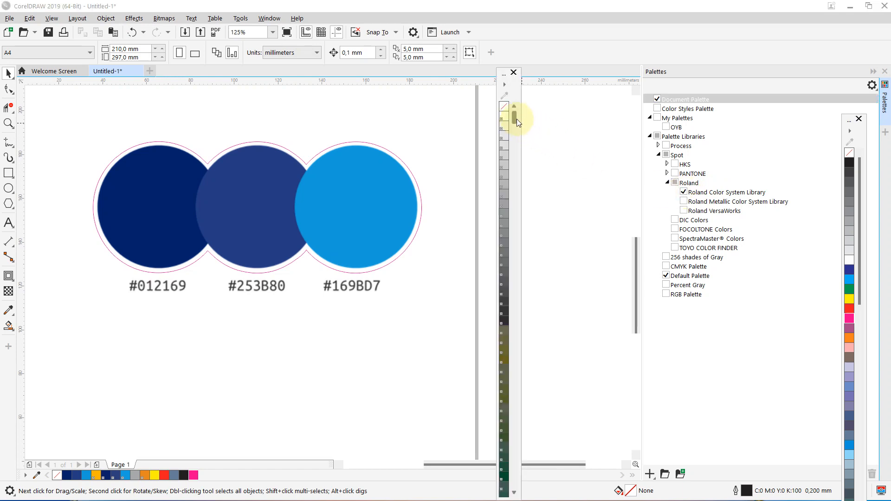
mouse_move(517, 119)
mouse_down()
mouse_move(515, 482)
mouse_move(523, 109)
mouse_up()
click(513, 72)
click(684, 194)
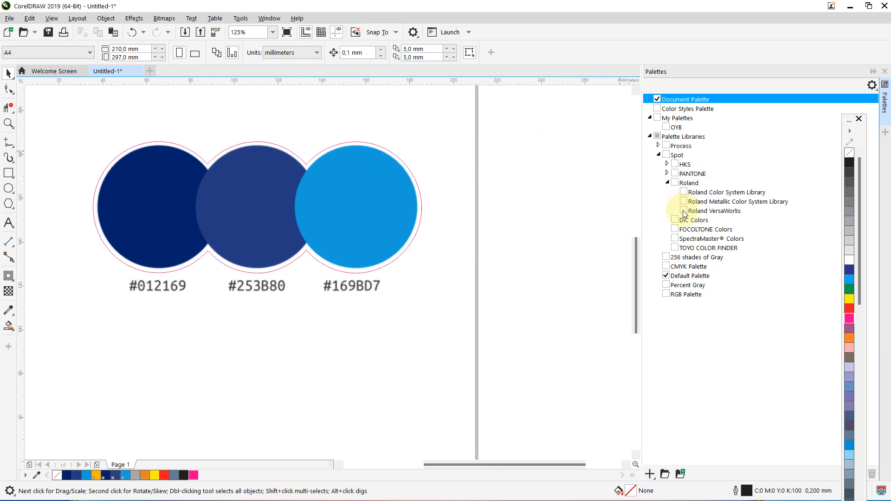
Step: Show the Roland VersaWorks palette and apply its CutContour spot color to the outline around the three circles
click(684, 211)
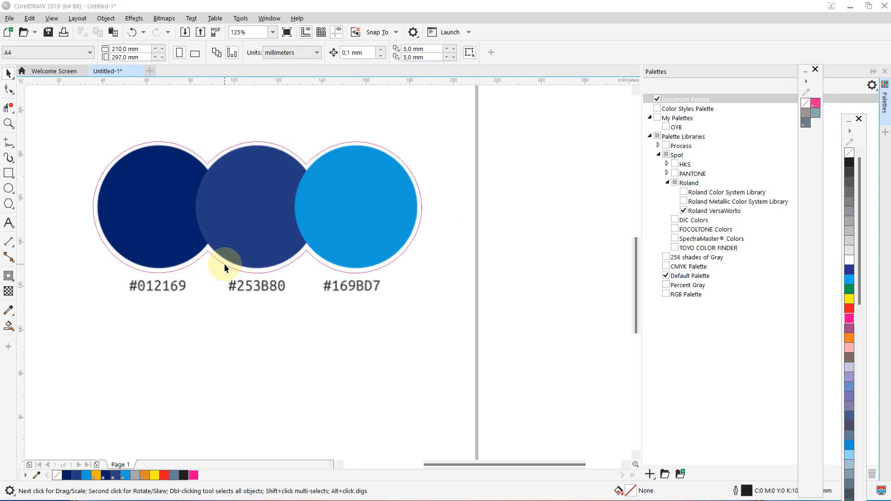
click(305, 160)
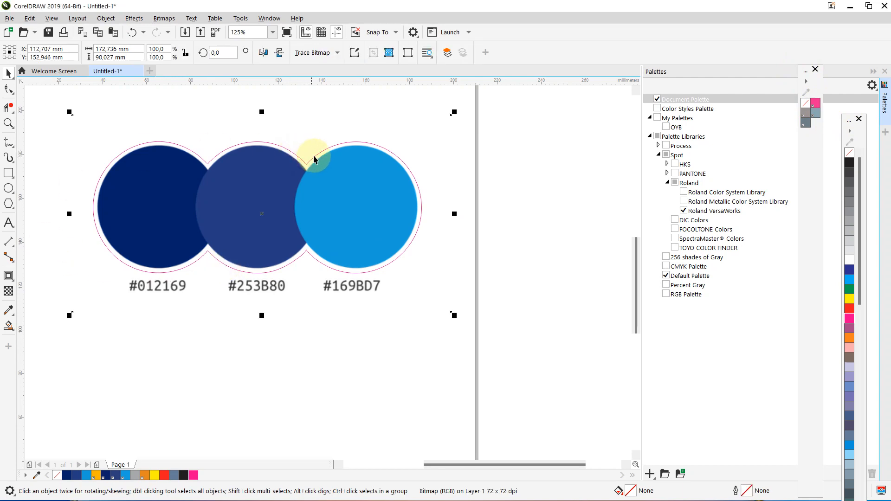
click(314, 148)
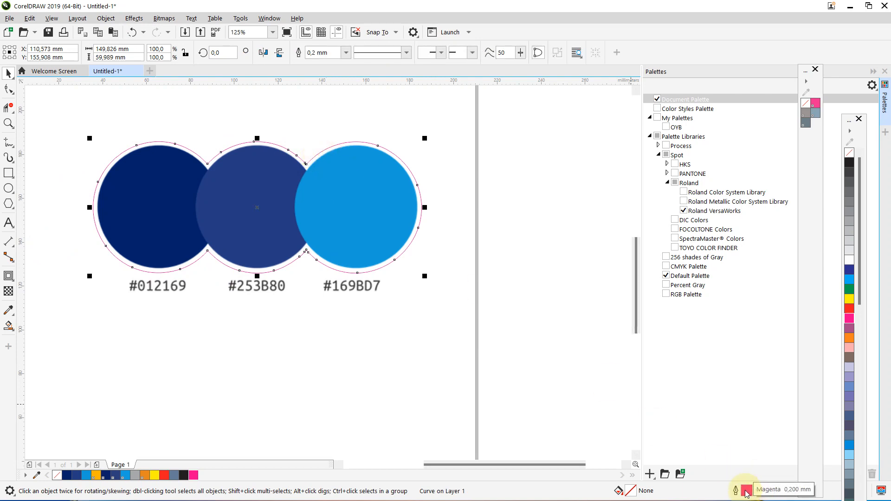
right_click(817, 104)
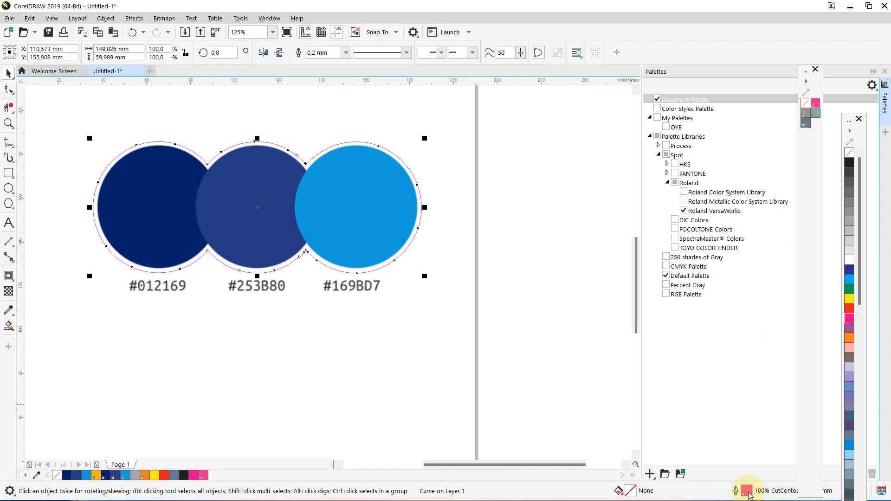
mouse_move(757, 497)
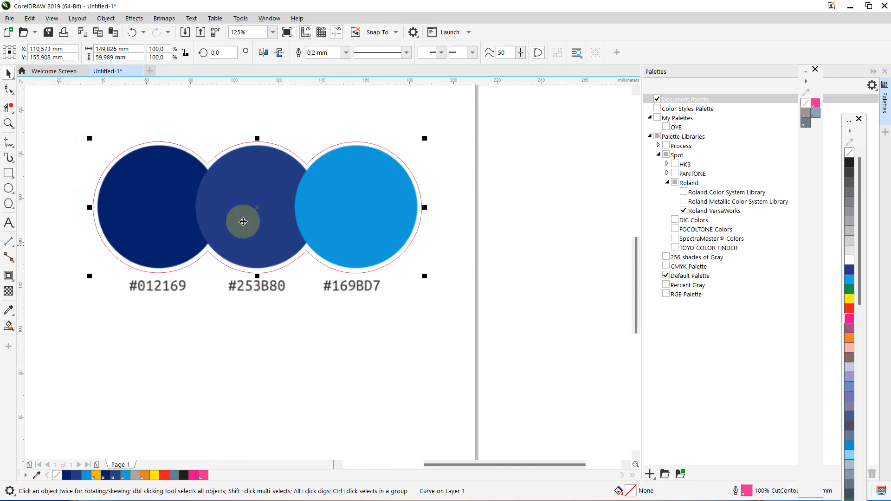
click(441, 241)
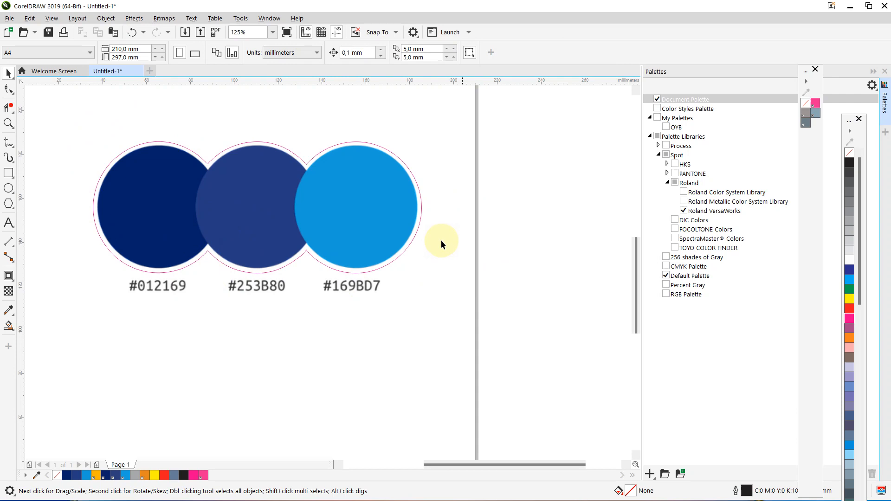
click(422, 205)
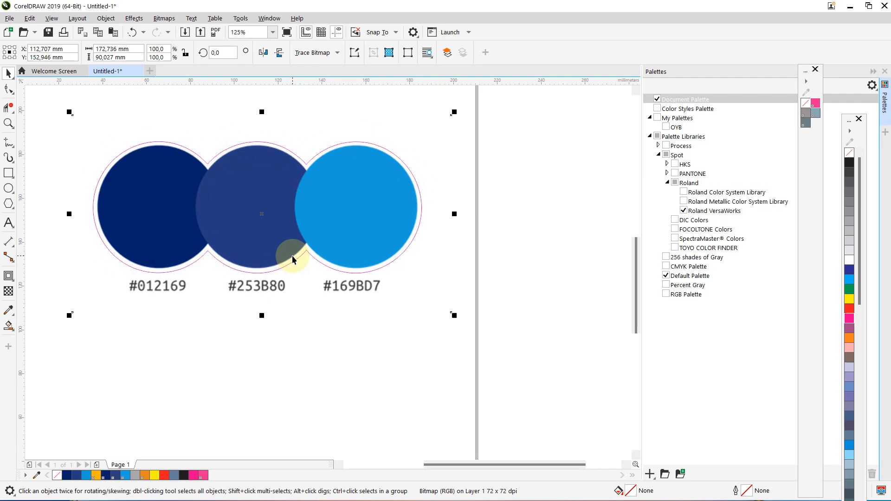
mouse_move(403, 4)
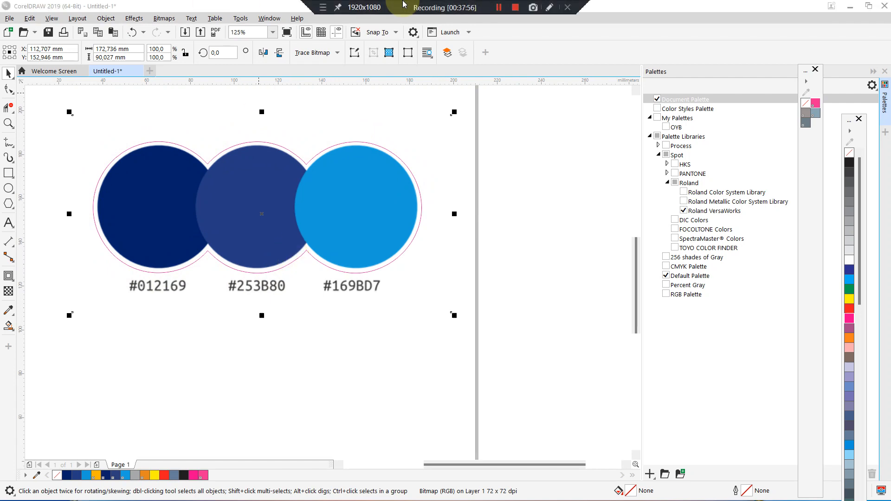